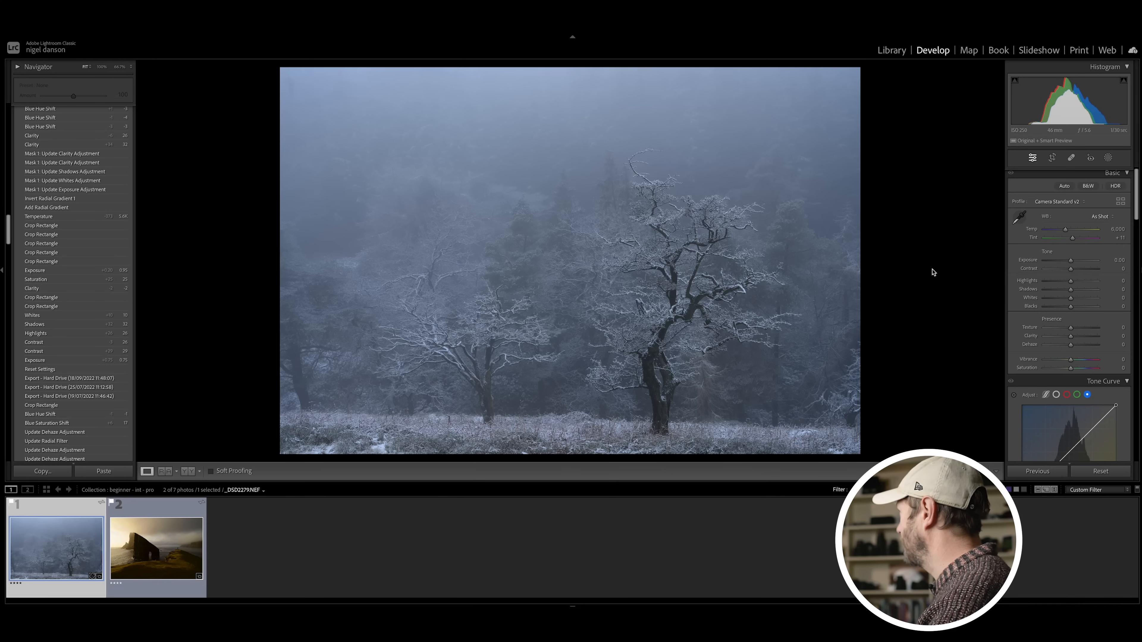
Step: Crop the snowy tree photo slightly tighter on both sides and along its upper edge
click(1053, 158)
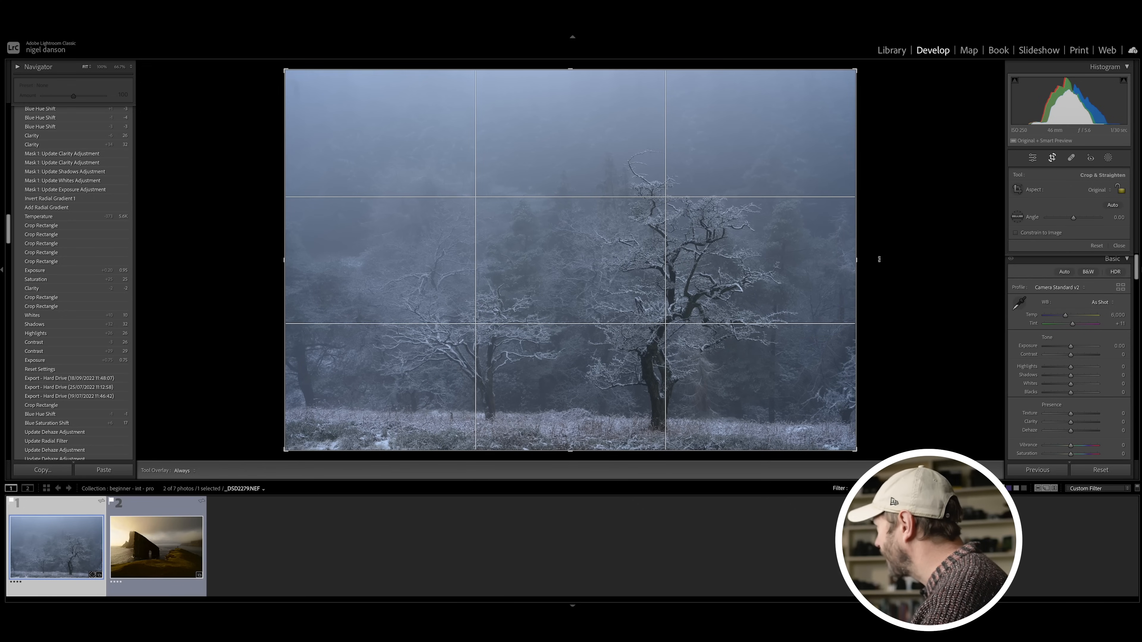
drag(856, 260, 842, 259)
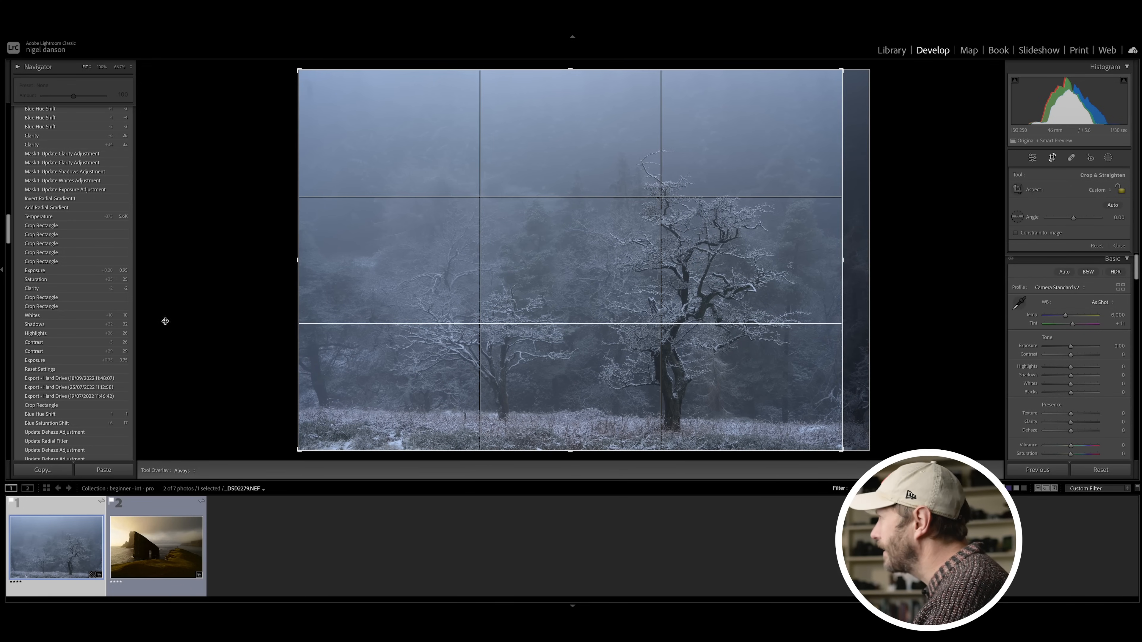
drag(296, 262, 307, 262)
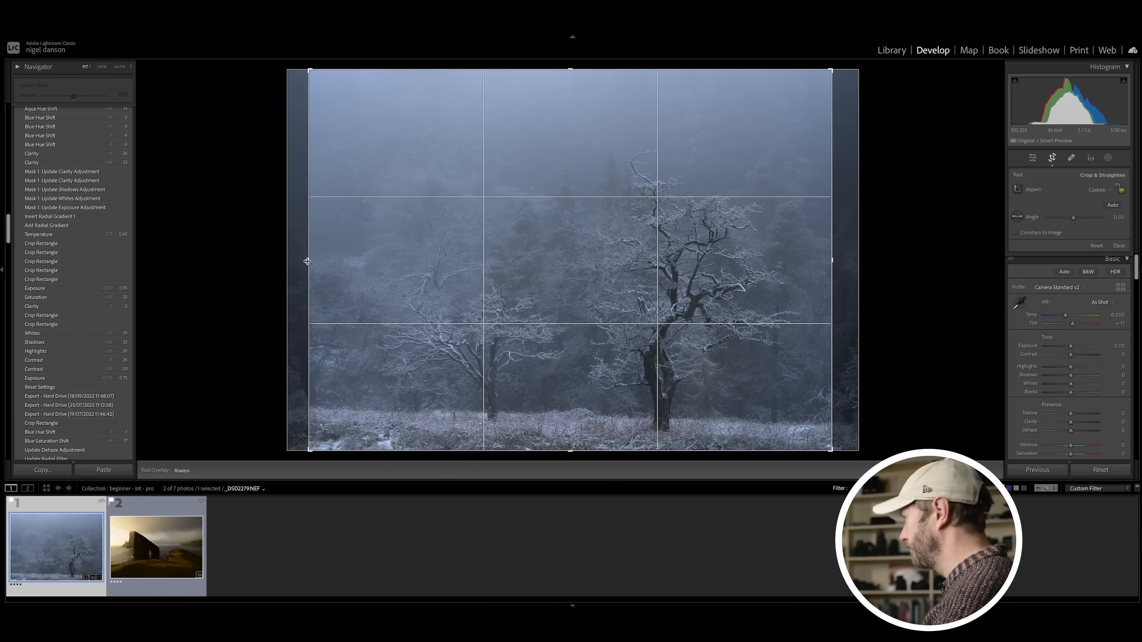
key(Return)
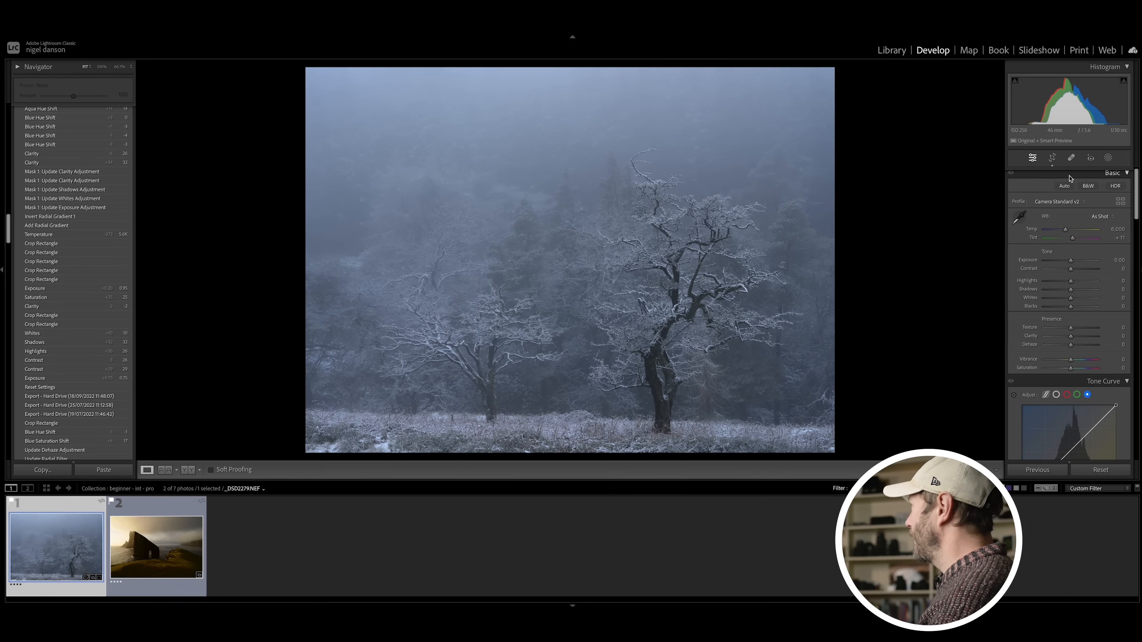
click(1053, 157)
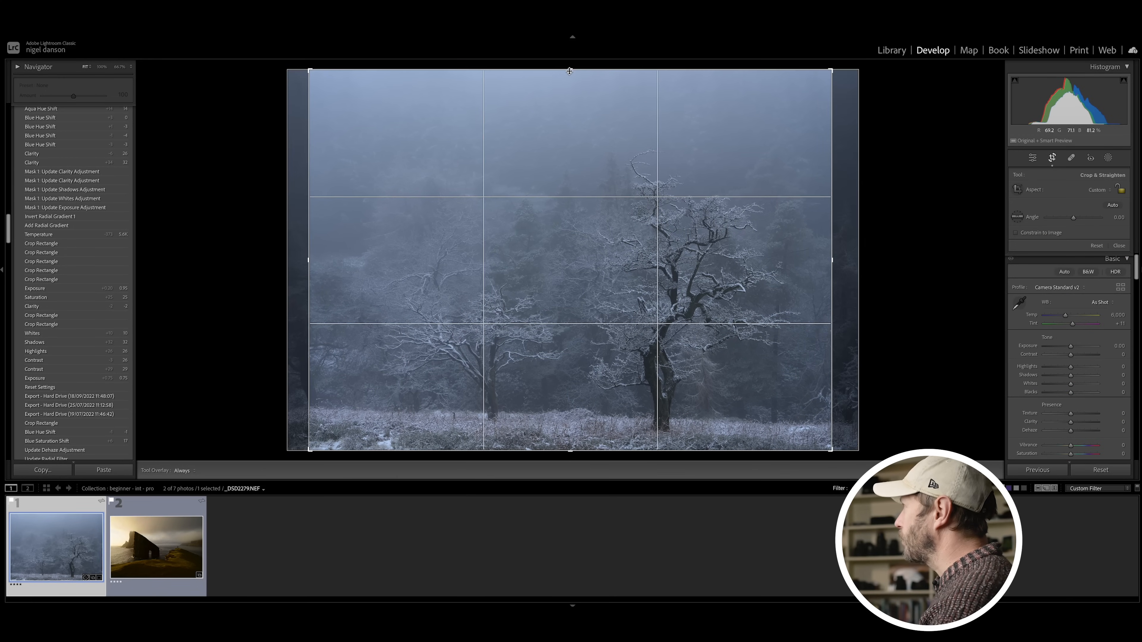
drag(568, 68, 568, 89)
key(Return)
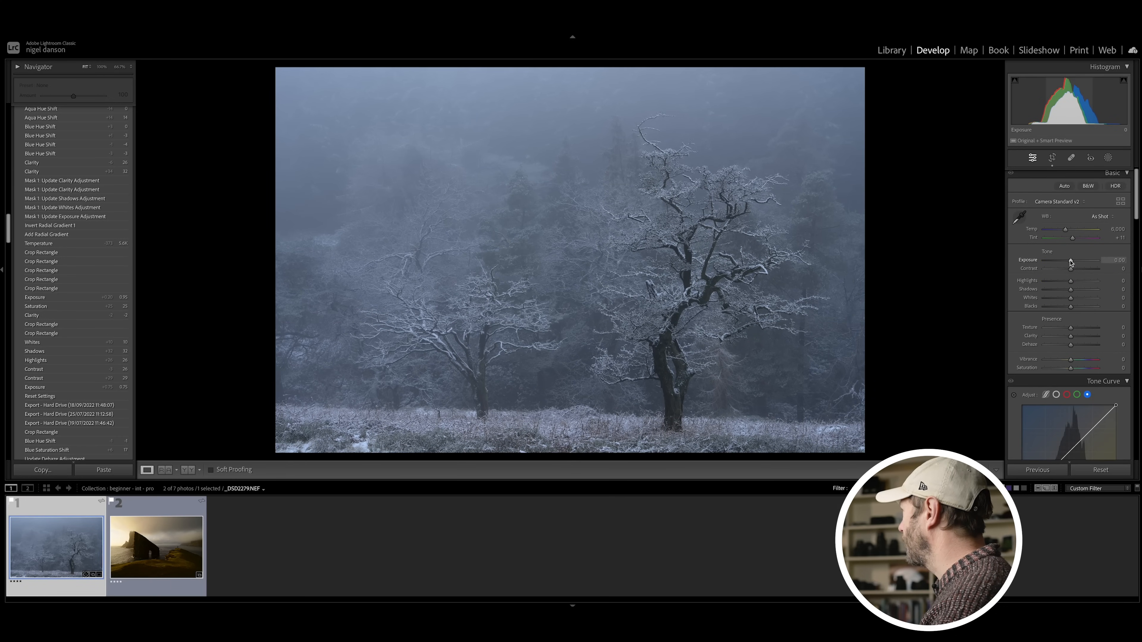
Step: Set the tree photo's Exposure to +0.35 and keep the Camera Standard v2 profile
drag(1070, 262, 1073, 262)
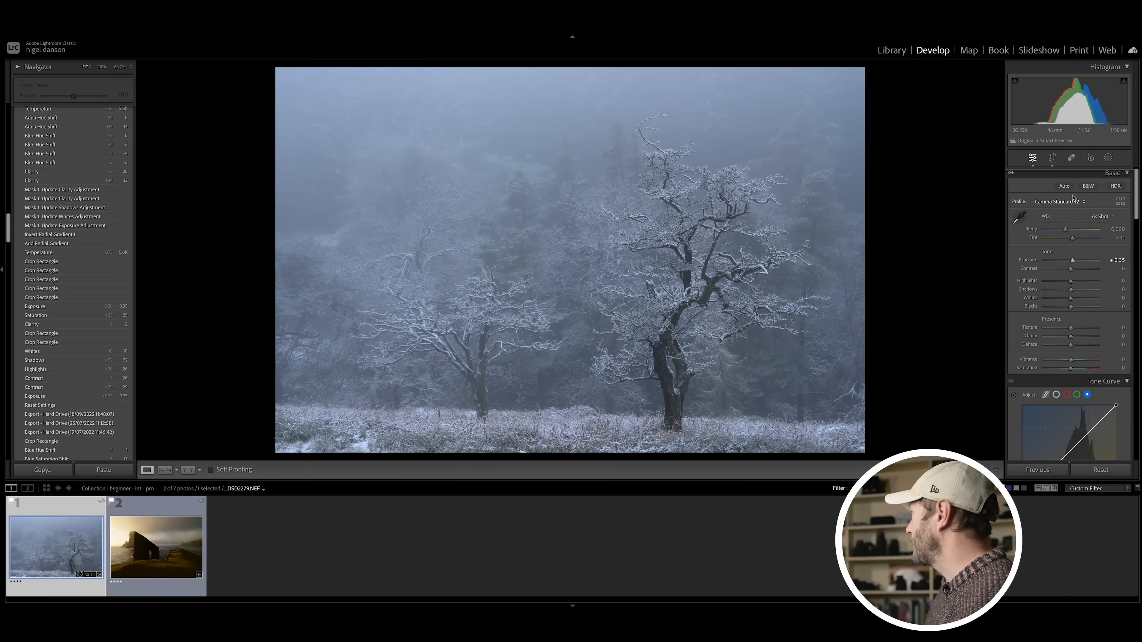
click(1060, 204)
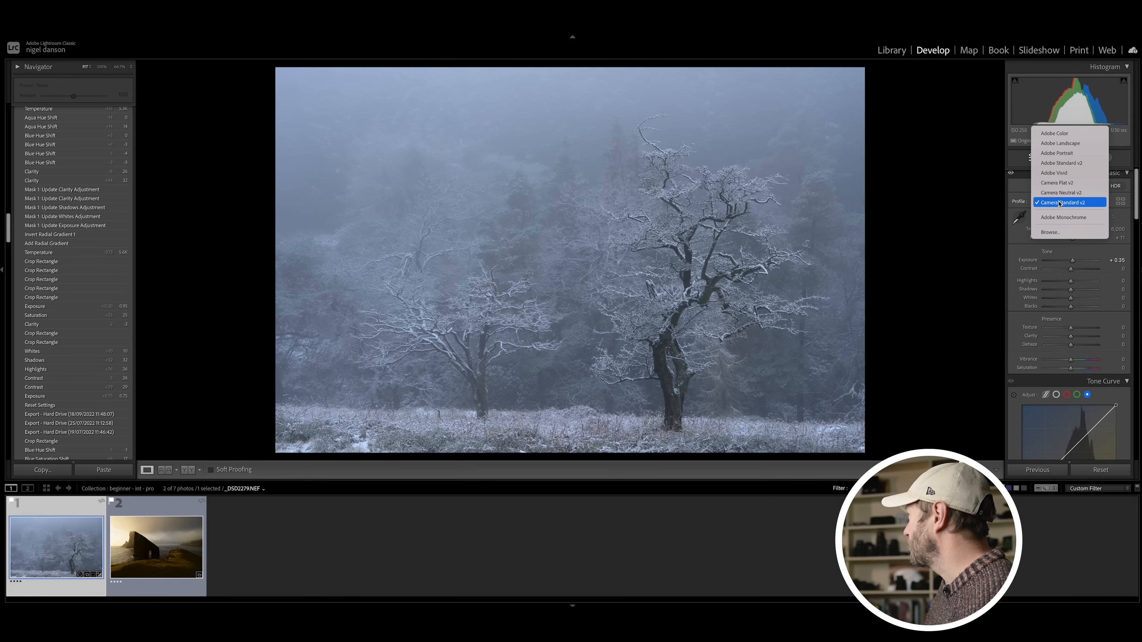
click(1059, 203)
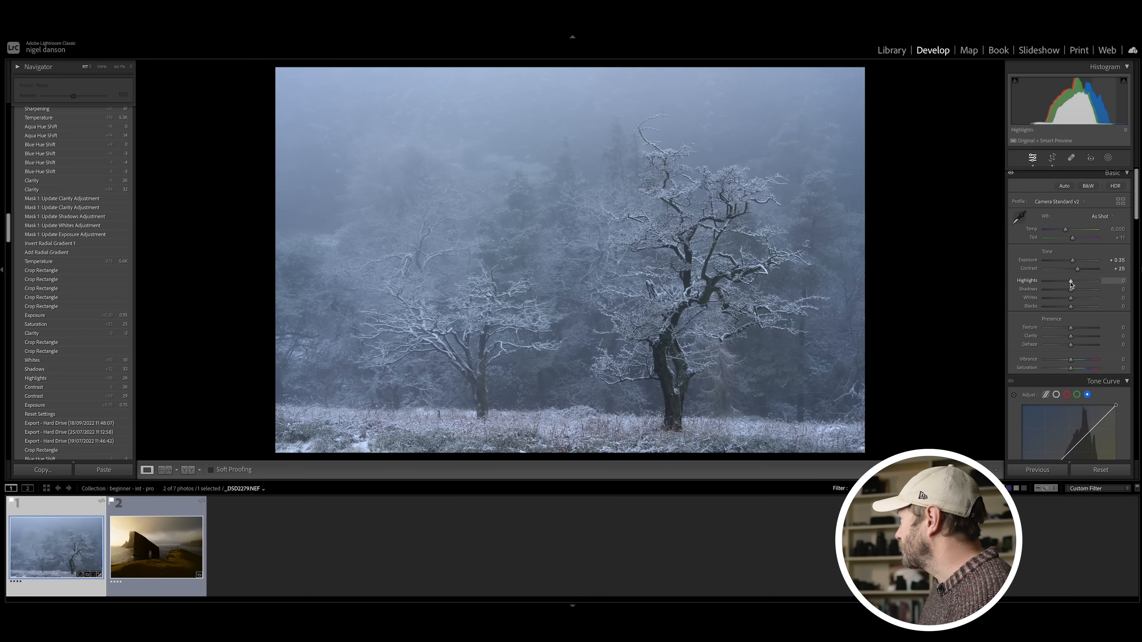
Step: Set Contrast to +25, Highlights to −36, Shadows to +26, Whites to +23, Blacks to −30, Saturation to +21 and Exposure to +0.55
drag(1068, 282, 1061, 281)
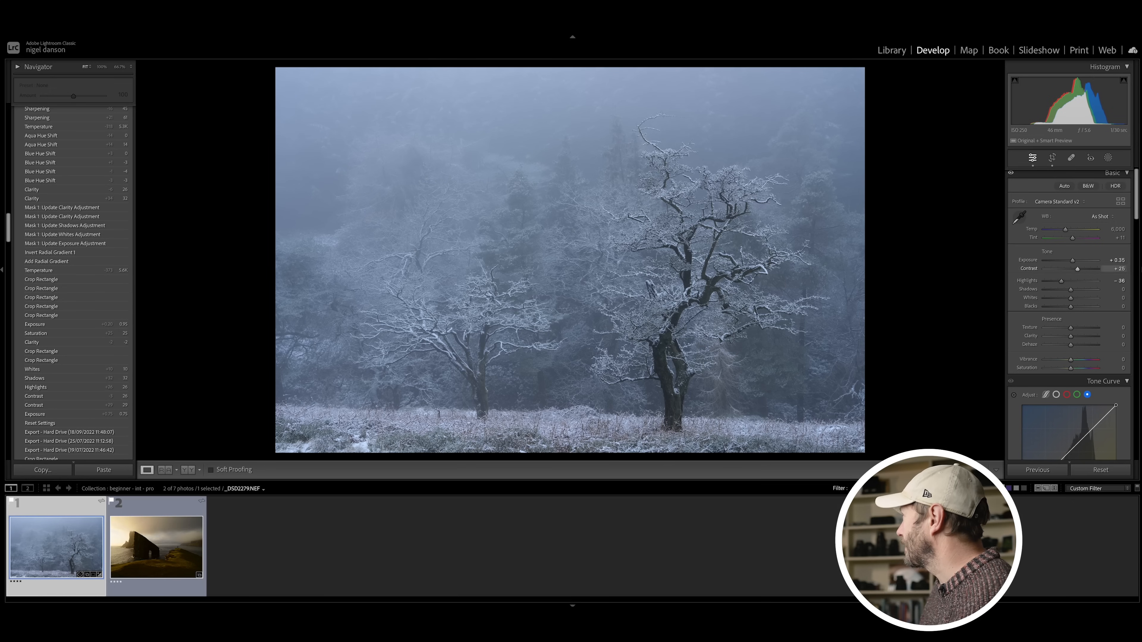
click(1078, 290)
drag(1078, 290, 1059, 308)
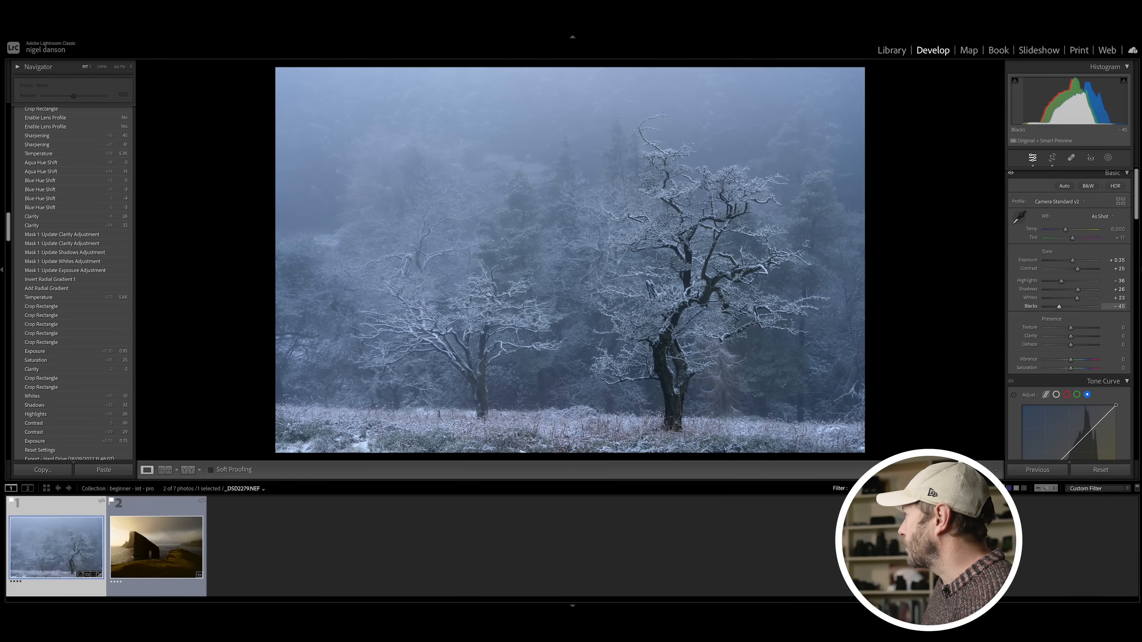
drag(1058, 308, 1063, 310)
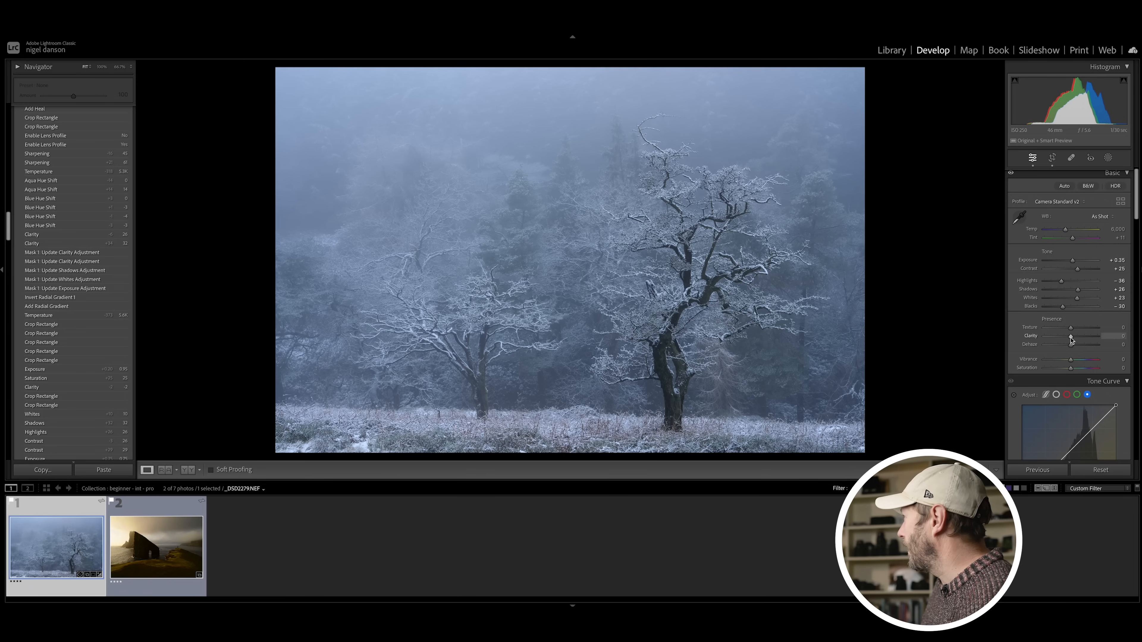
drag(1070, 369, 1075, 370)
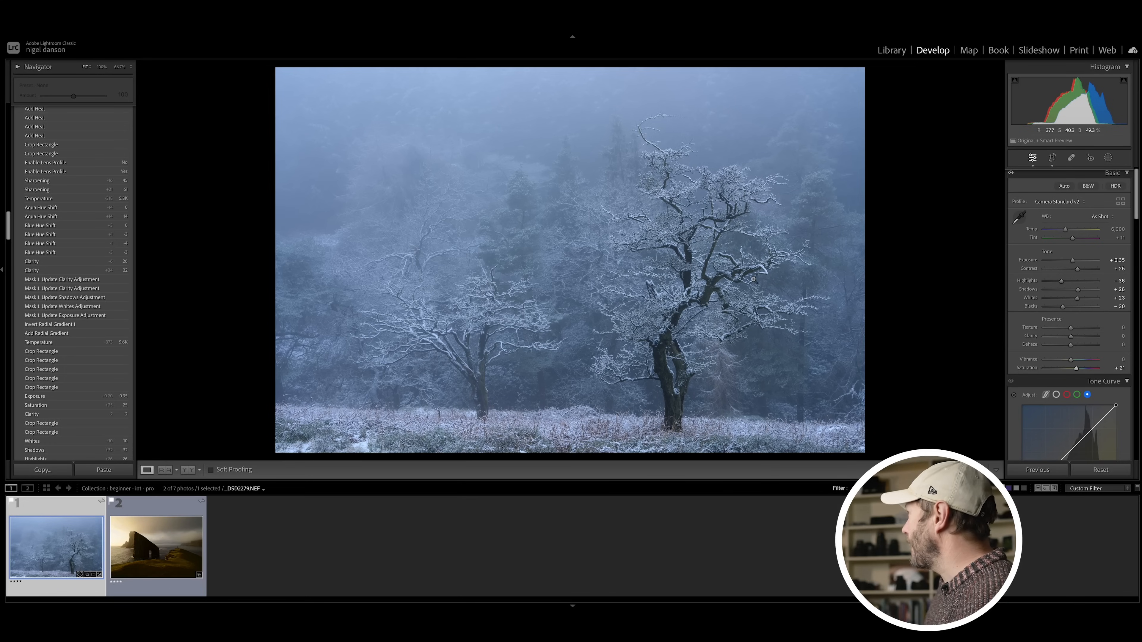
drag(1072, 259, 1074, 261)
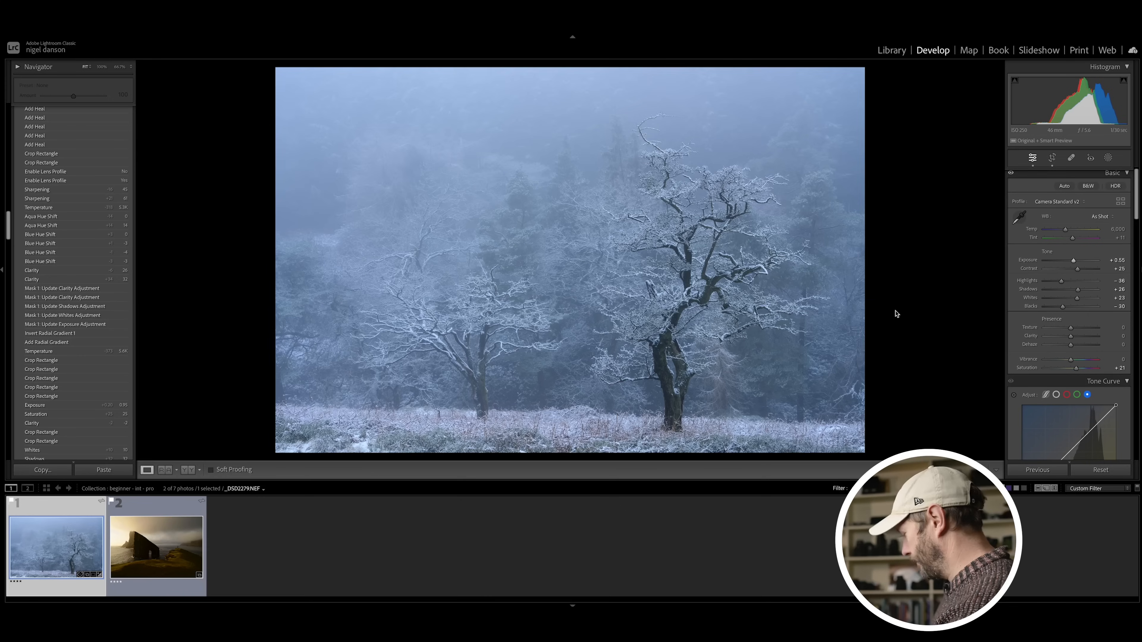
Step: Compare the edited tree photo with its unedited version and switch to the coastal sea stack photo
key(backslash)
key(backslash)
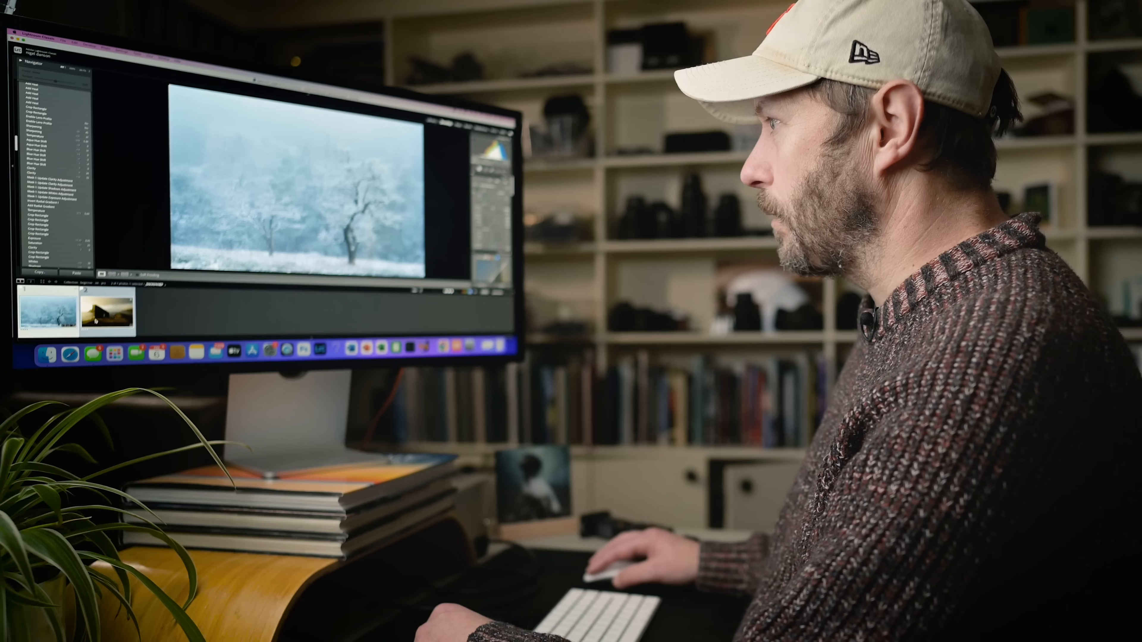
key(Right)
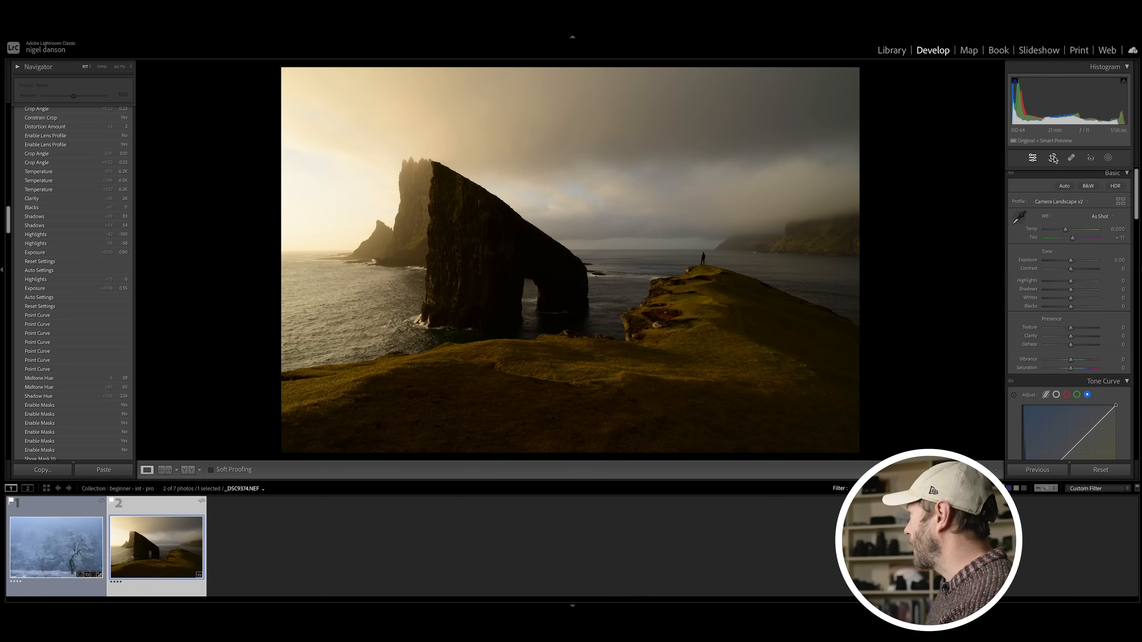
click(1052, 158)
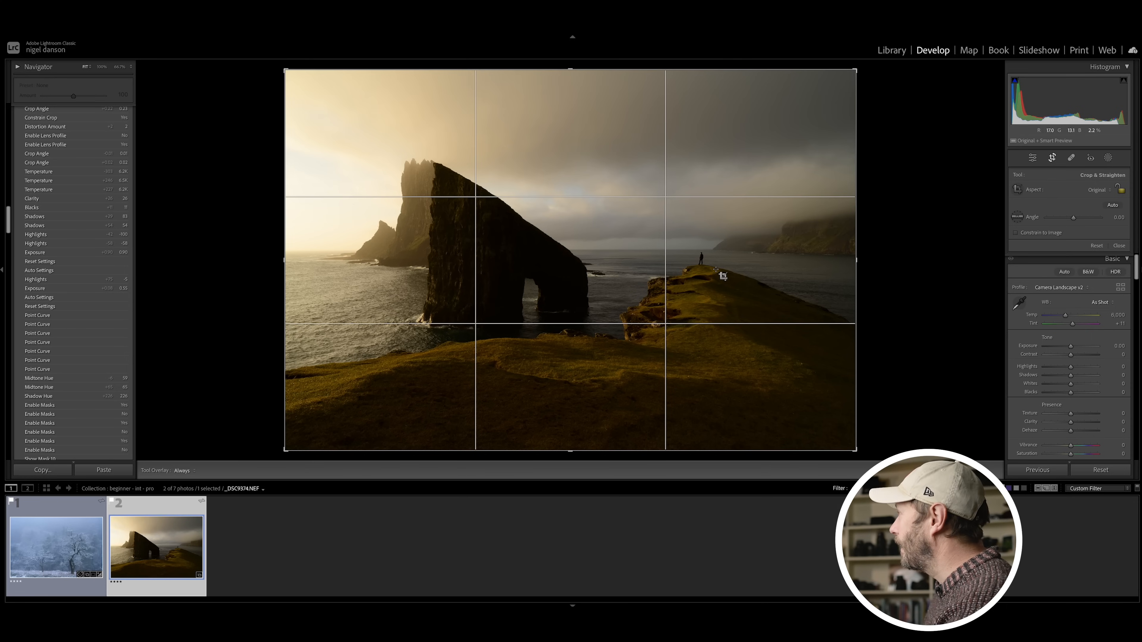
drag(572, 452, 587, 351)
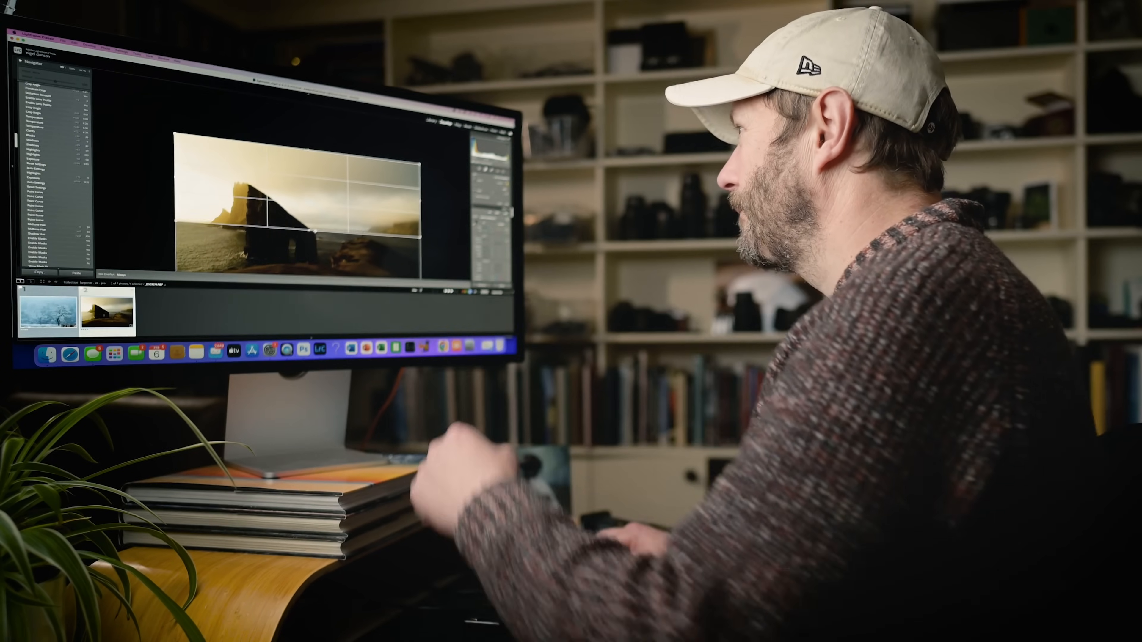
drag(315, 232, 313, 281)
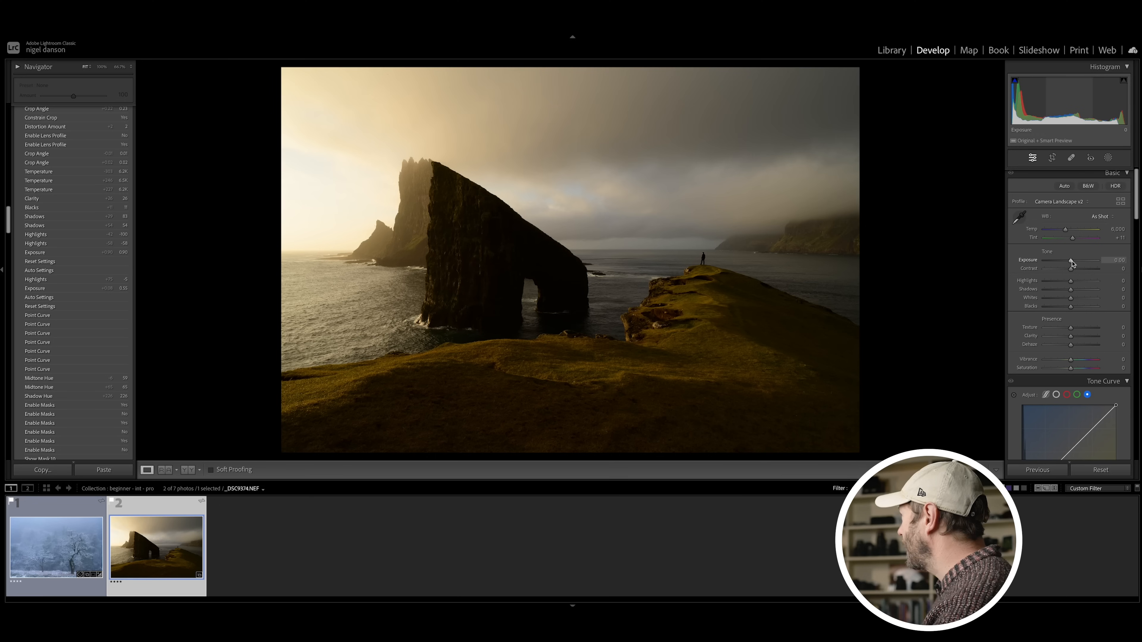
Step: Set the sea stack photo's Temp to 6,679, Exposure to +0.80, Contrast to +30, Highlights to −100, Shadows to +44, Whites to +15 and Vibrance to +9
drag(1072, 263, 1076, 263)
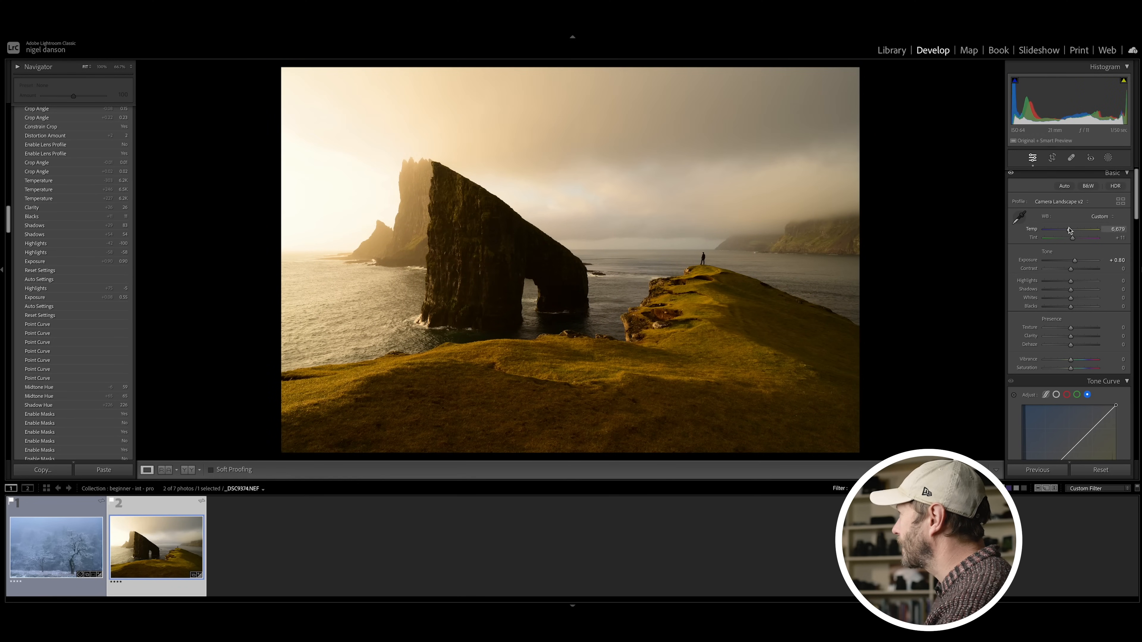
drag(1070, 269, 1084, 291)
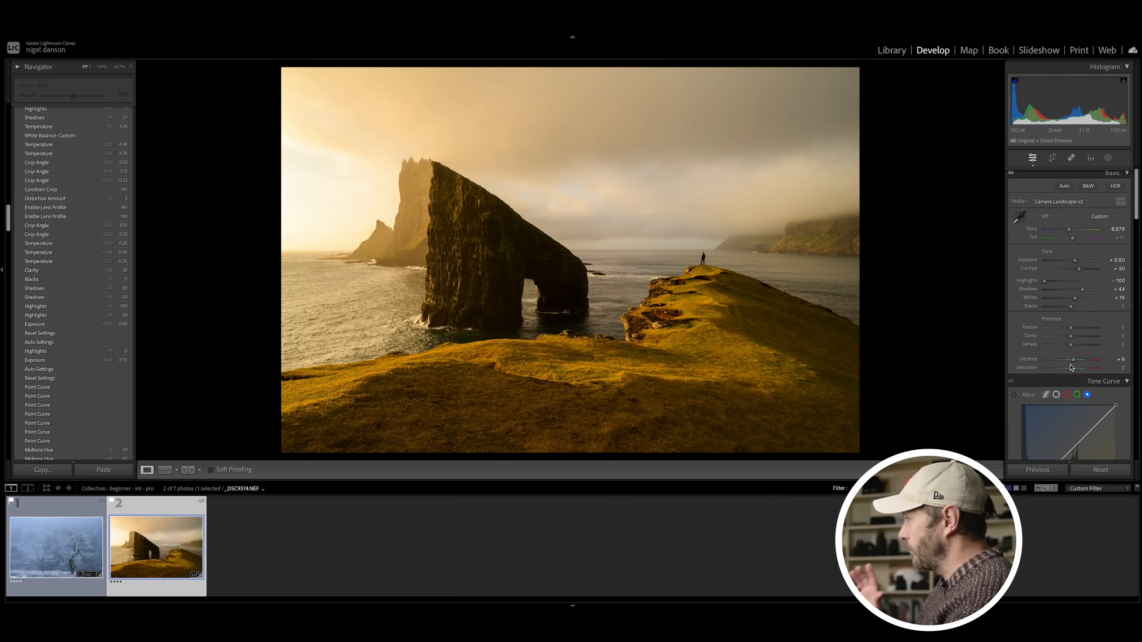
key(backslash)
key(backslash)
key(backslash)
key(backslash)
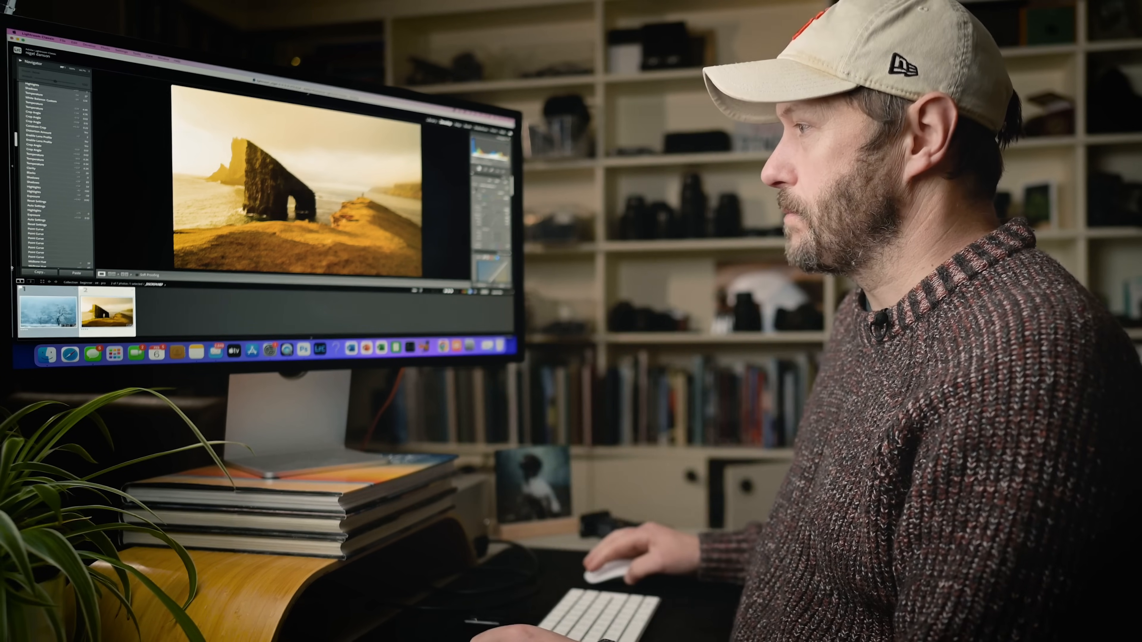
Step: Return to the snowy tree photo and crop it to a portrait frame around the large tree
click(36, 309)
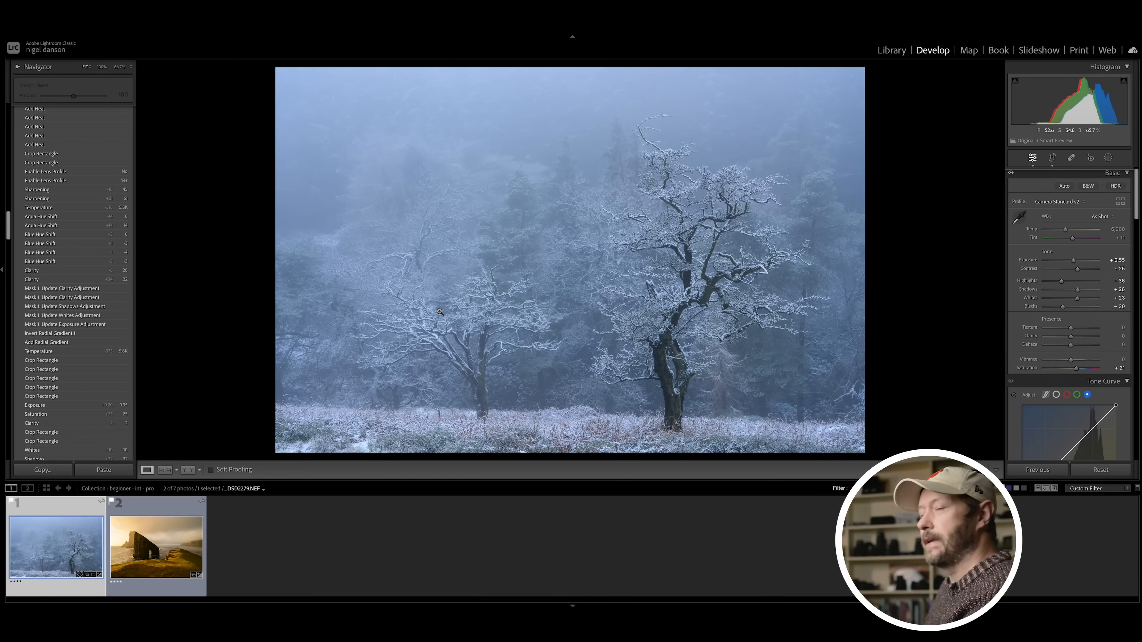
click(1052, 158)
drag(308, 260, 436, 258)
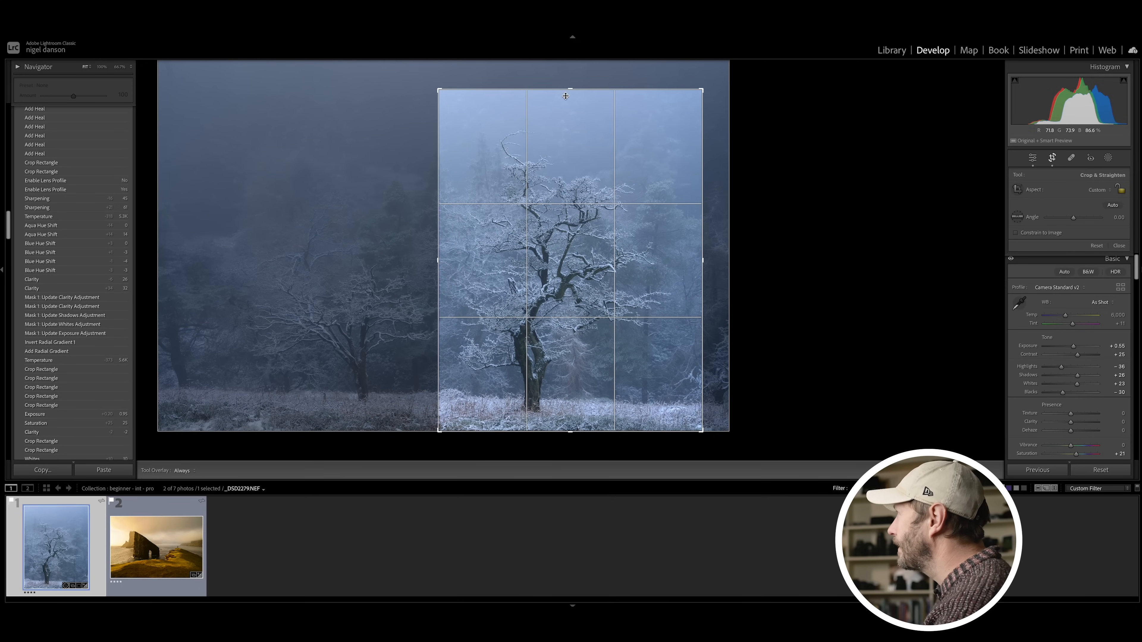
drag(570, 90, 571, 98)
key(Return)
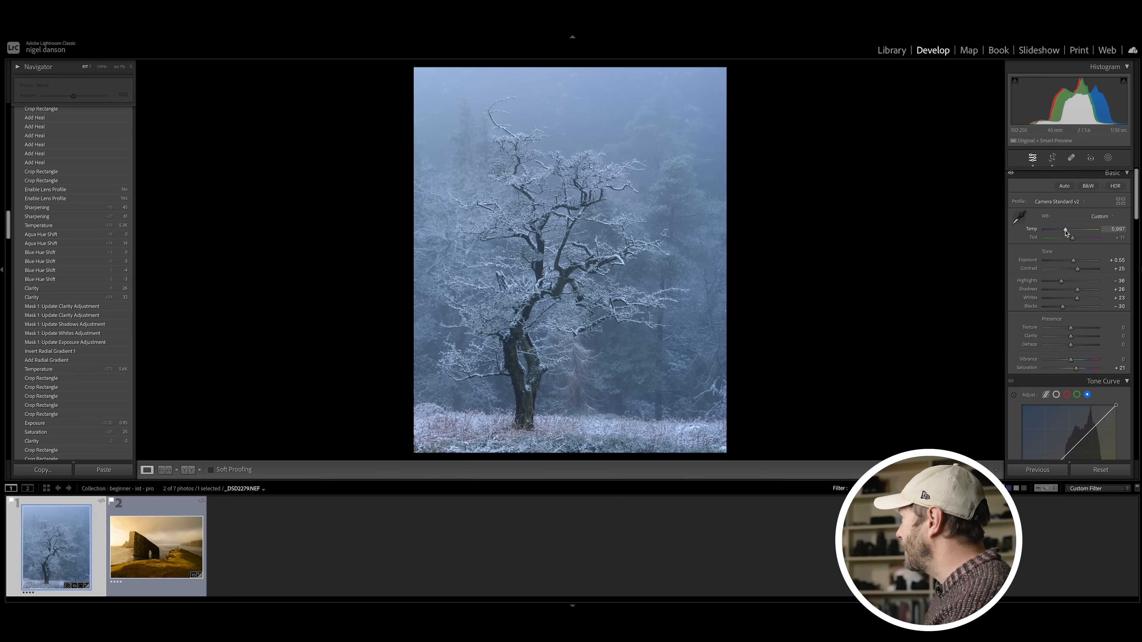
Step: Try a warmer Temp of 7,170 on the tree photo, restore its cool blue tone and raise Contrast slightly
drag(1068, 231, 1072, 231)
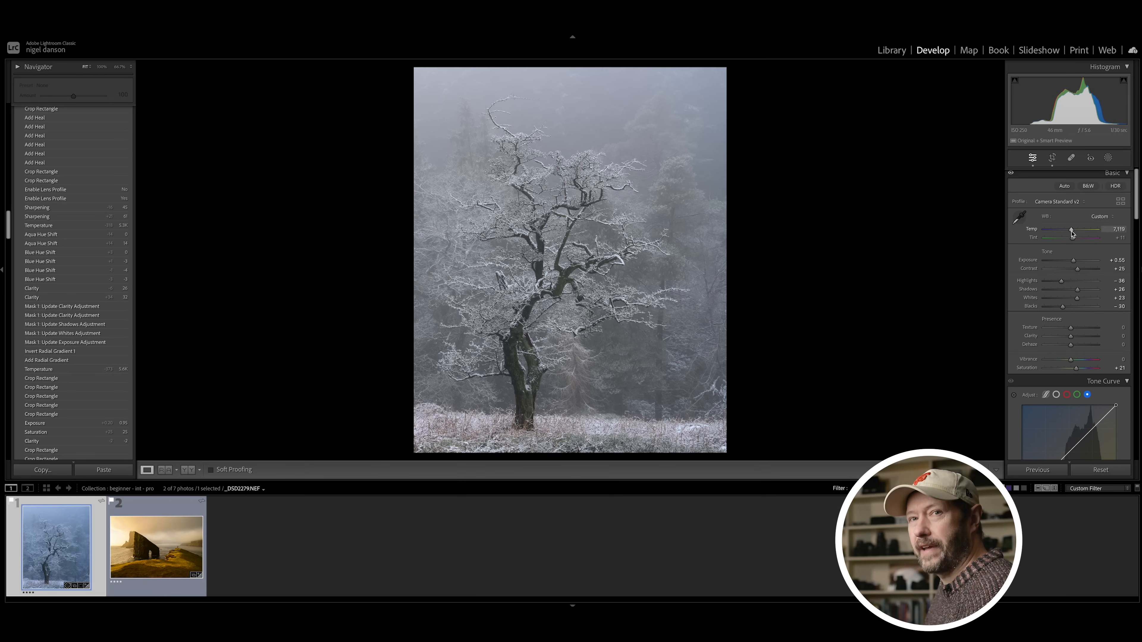
drag(1072, 232, 1080, 270)
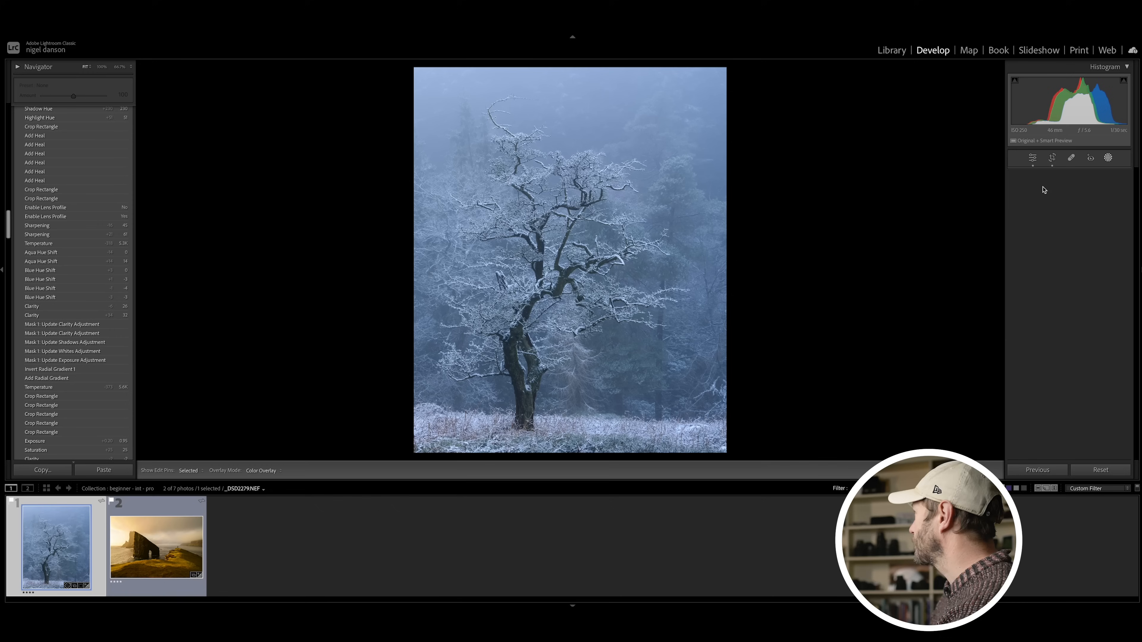
Step: Add a large, softly feathered Radial Gradient mask centred over the tree
click(1108, 158)
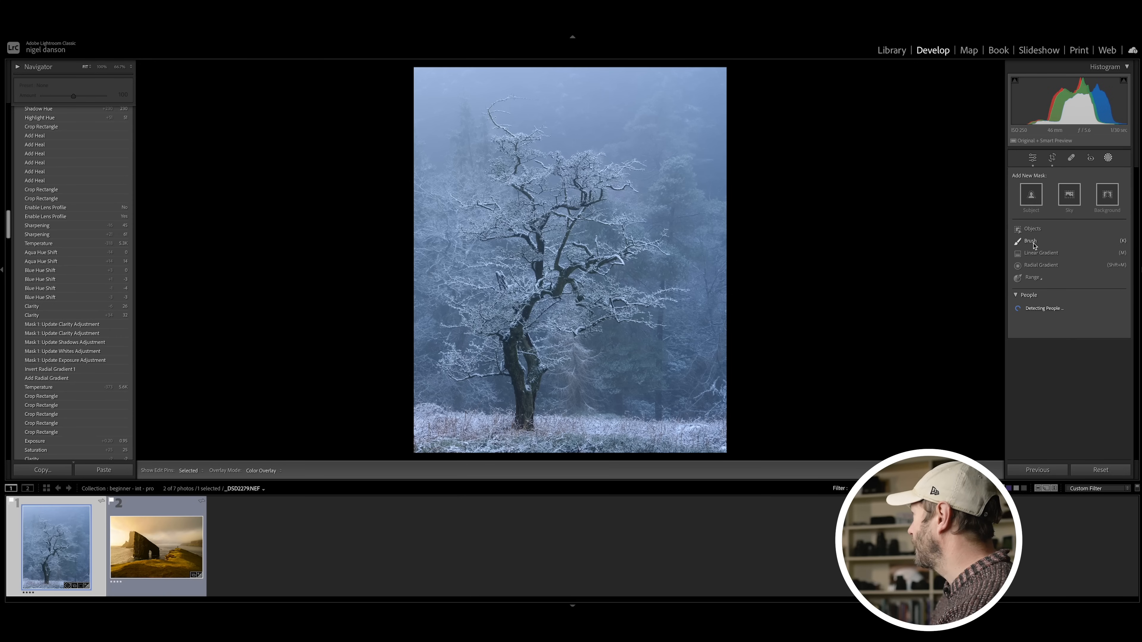
click(1040, 266)
drag(582, 292, 404, 96)
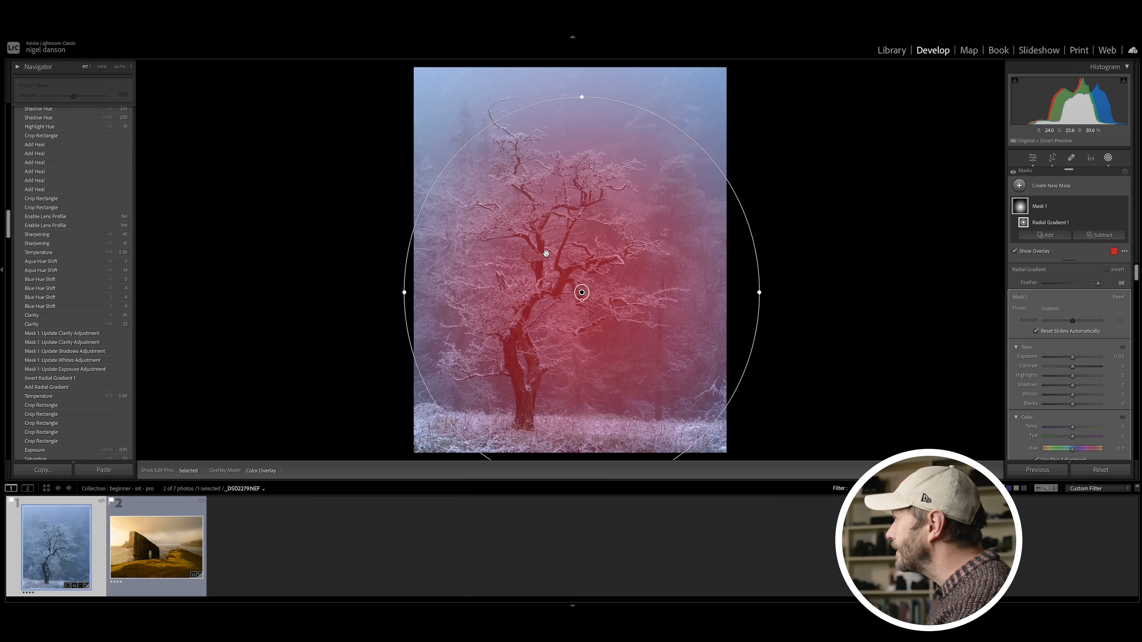
drag(581, 293, 563, 266)
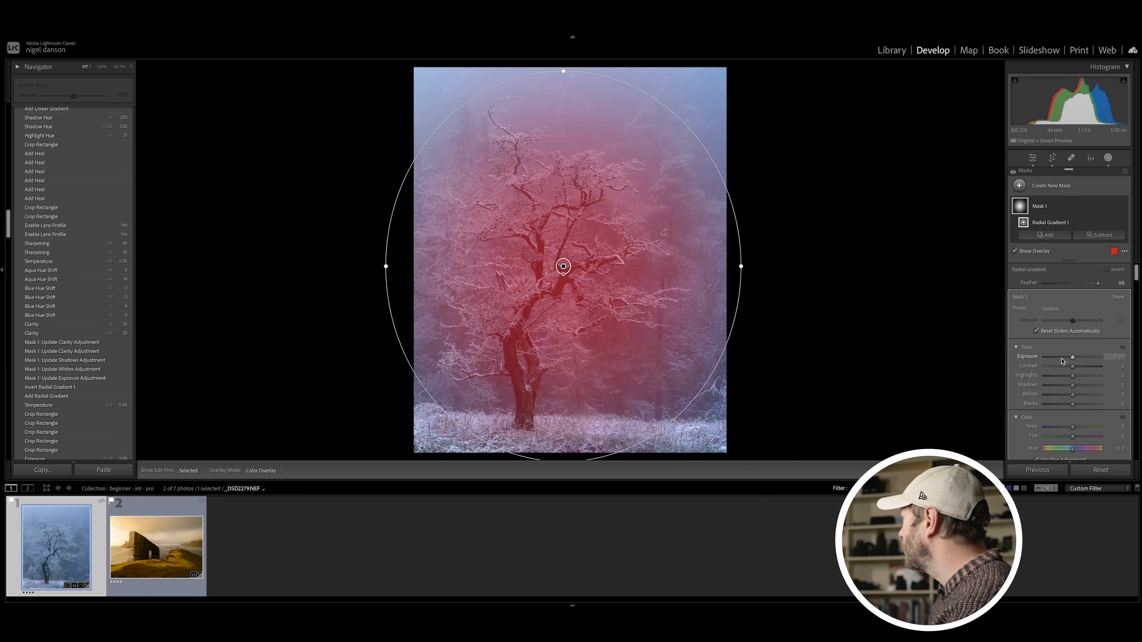
Step: Set the radial mask's Exposure to 0.14, Contrast to 8 and Whites to 14, and close masking
drag(1073, 357, 1075, 395)
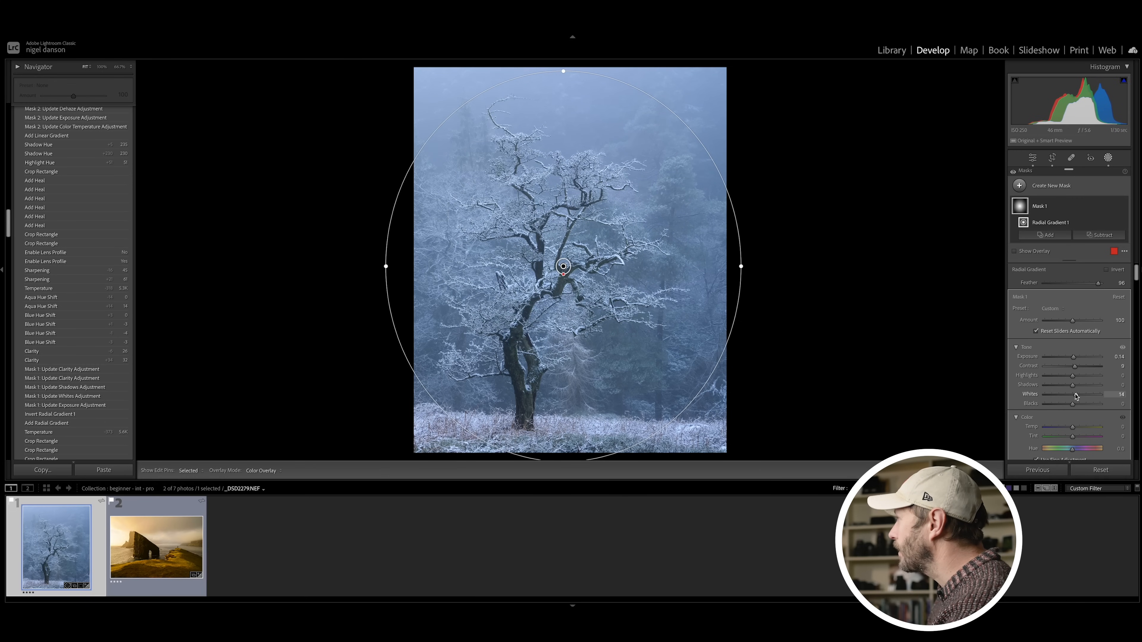
drag(1076, 396, 1076, 396)
scroll(1076, 395, down, 10)
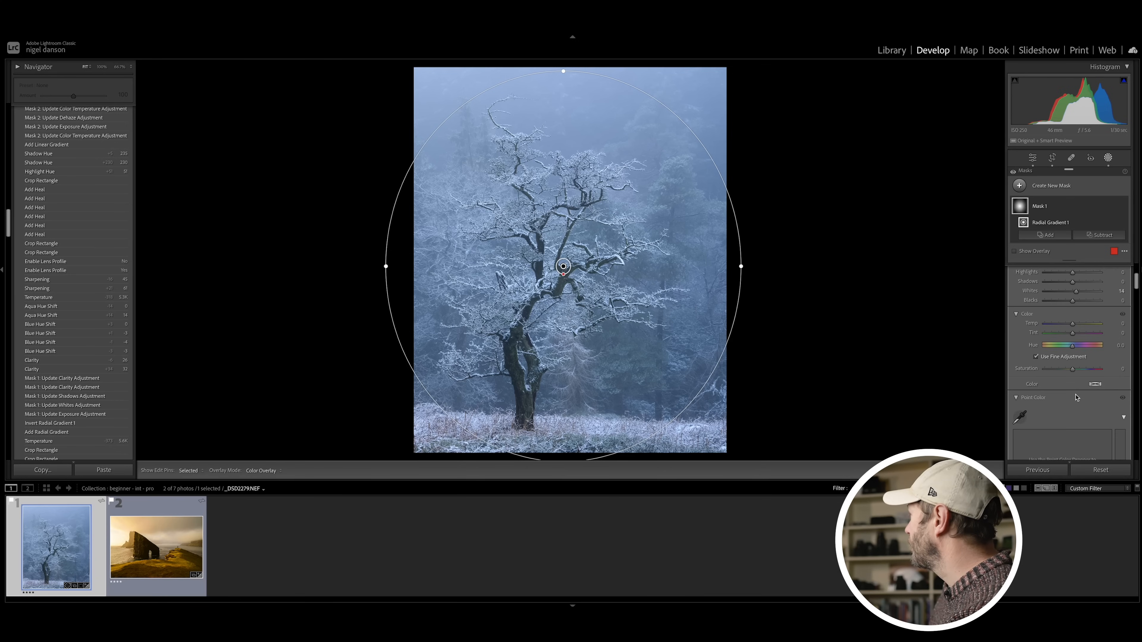
scroll(1076, 396, down, 5)
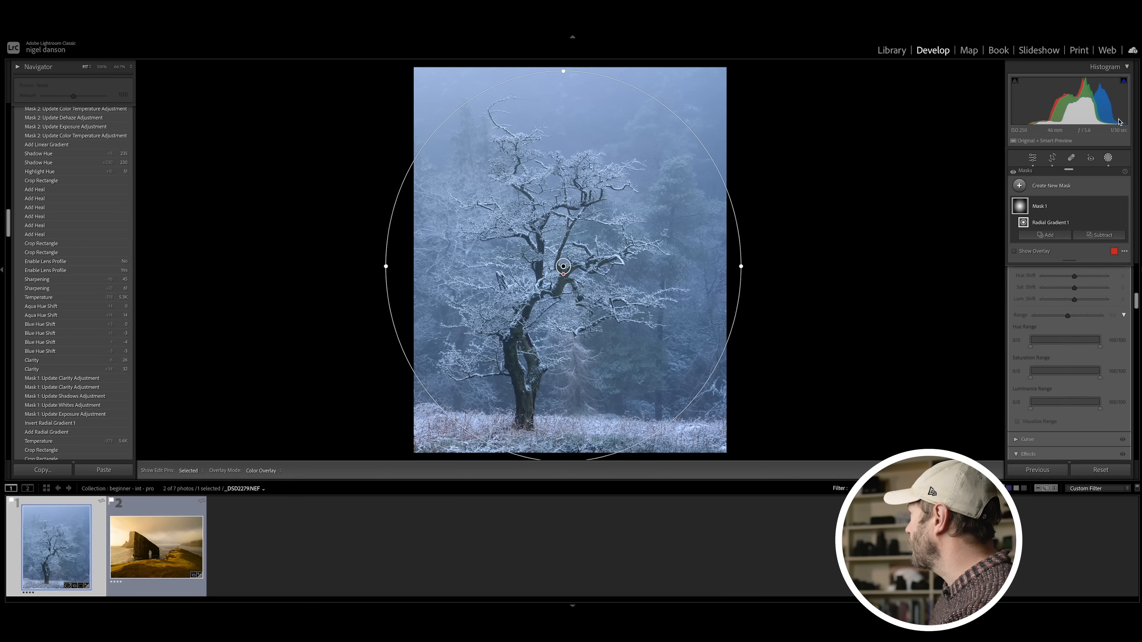
click(1108, 157)
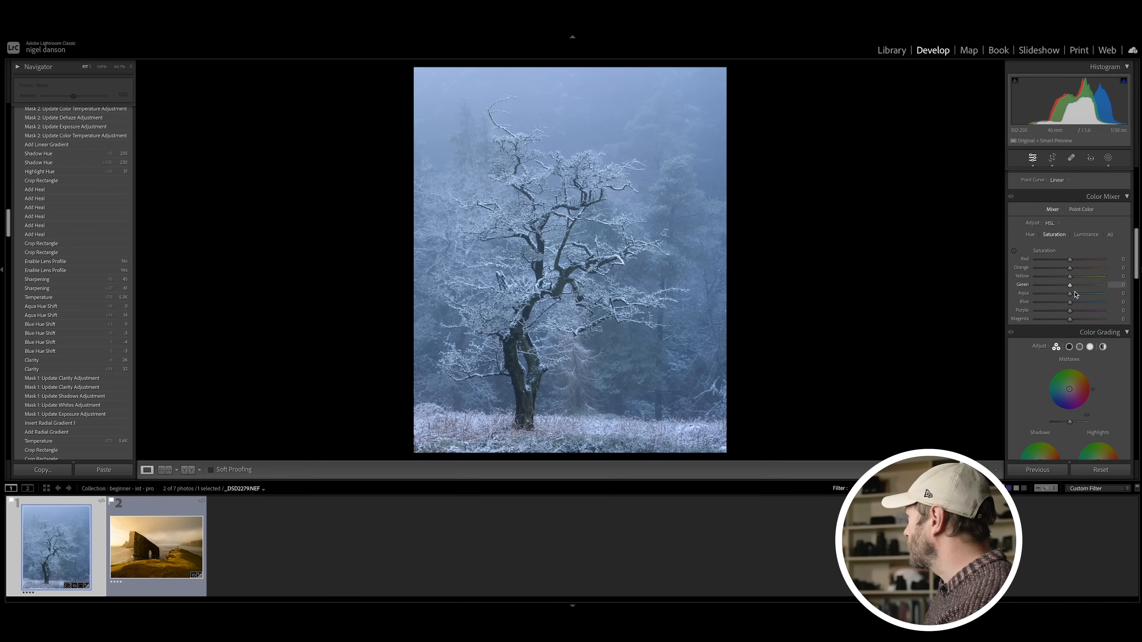
Step: Raise the tree photo's Blue Saturation to 7 and Blue Hue to 13 in the Color Mixer
click(1054, 231)
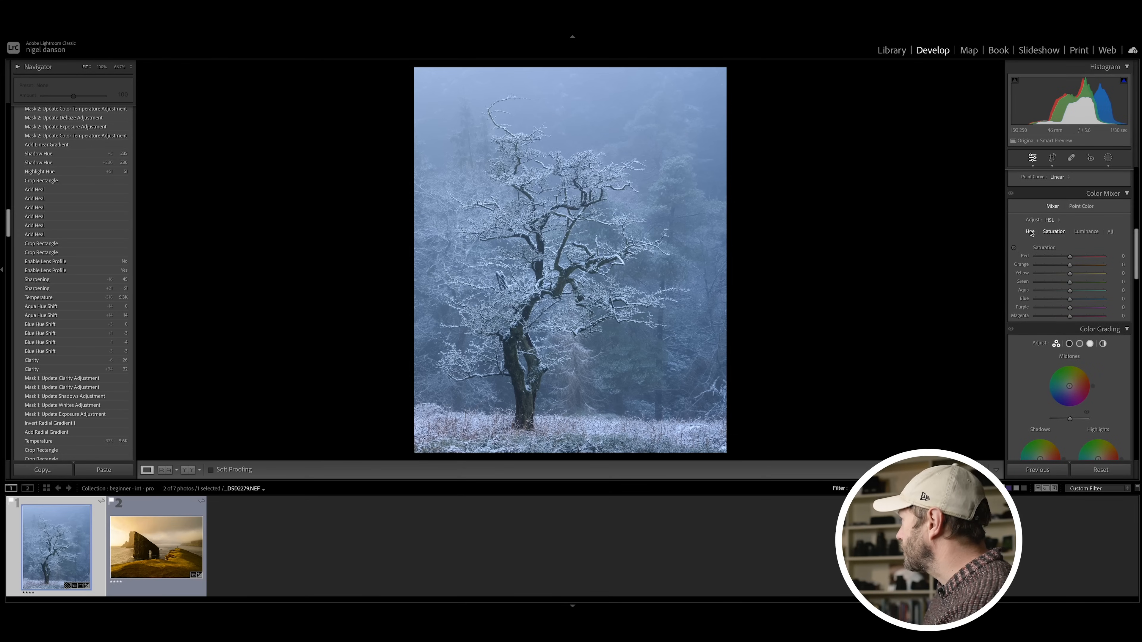
drag(1069, 300, 1073, 299)
scroll(1072, 299, up, 1)
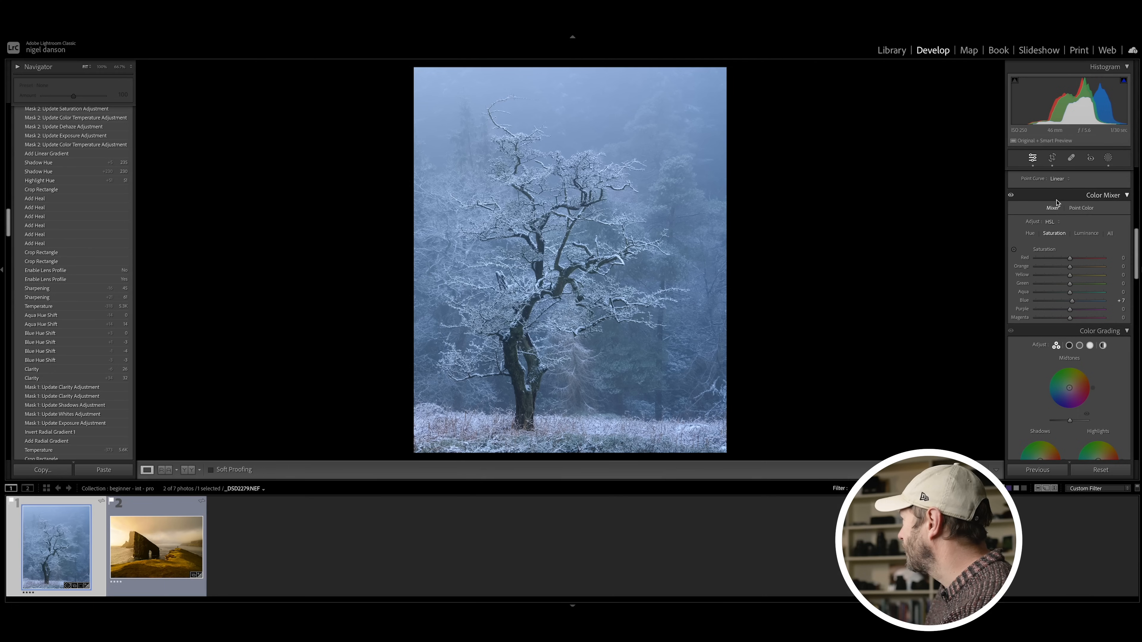
click(1030, 233)
scroll(1071, 304, down, 1)
drag(1070, 301, 1075, 300)
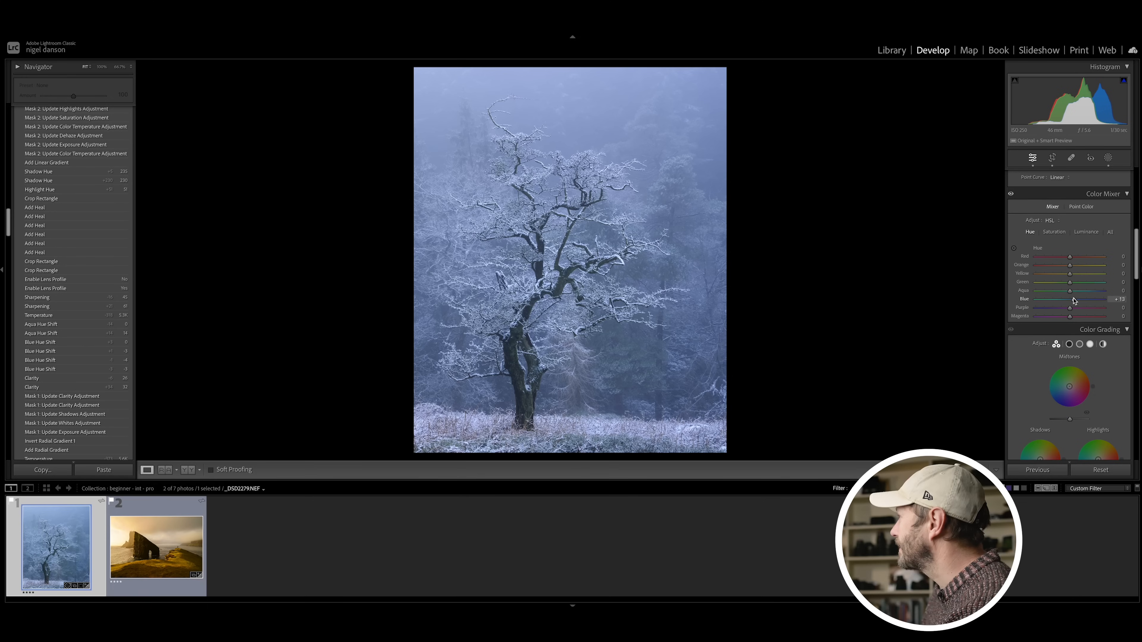
Step: Set the tree photo's Post-Crop Vignetting Amount to -9 and compare the photo before and after editing
scroll(1073, 300, down, 10)
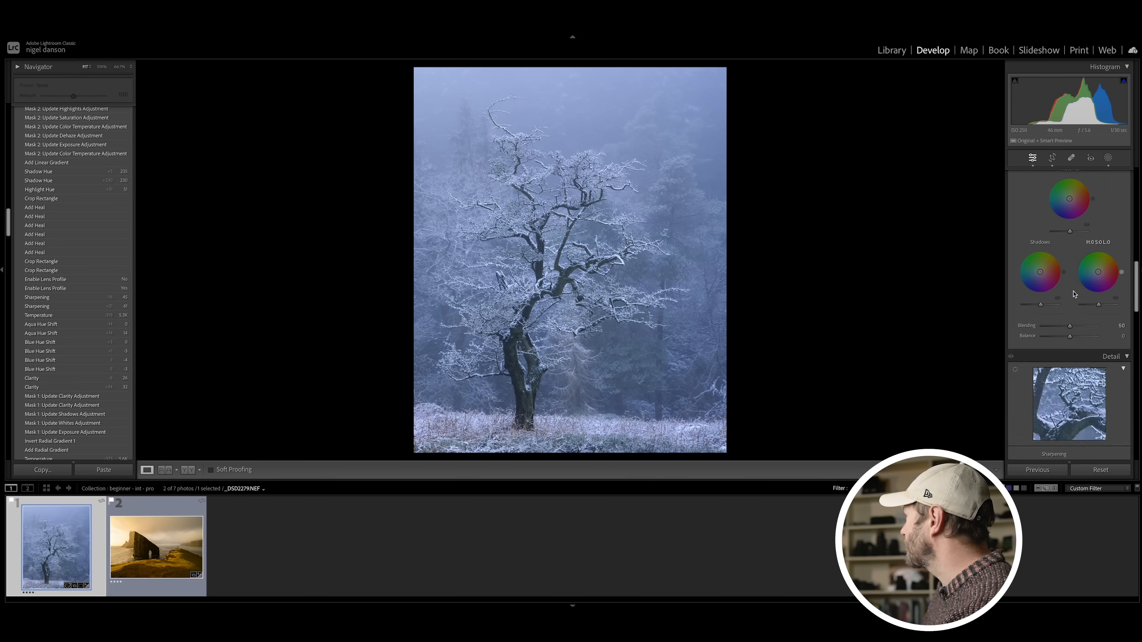
scroll(1073, 295, up, 4)
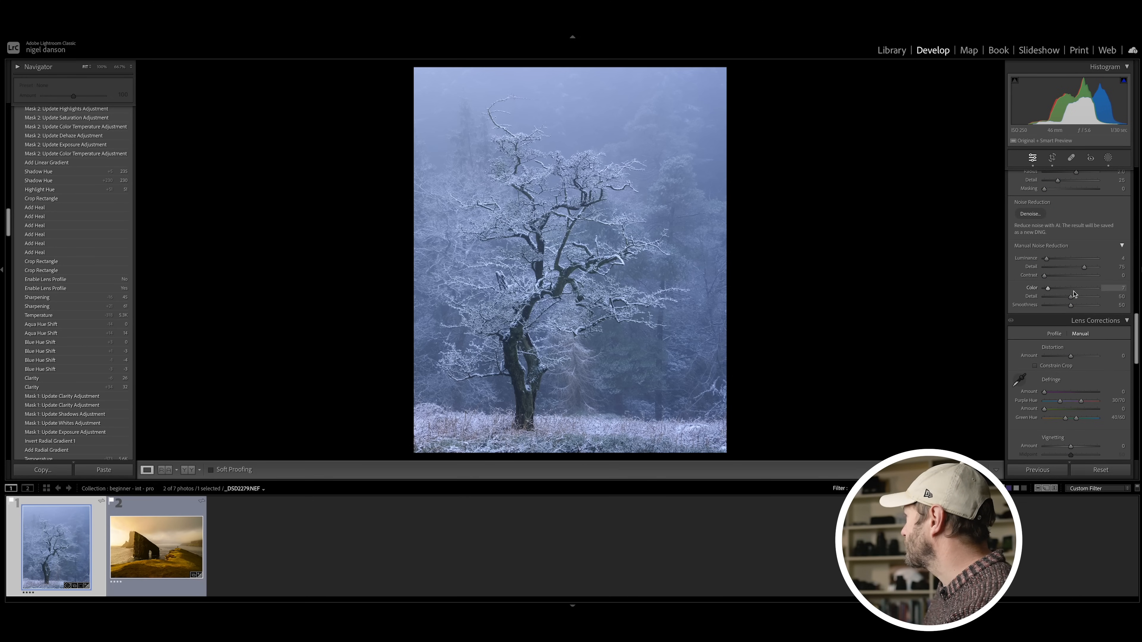
scroll(1074, 293, down, 4)
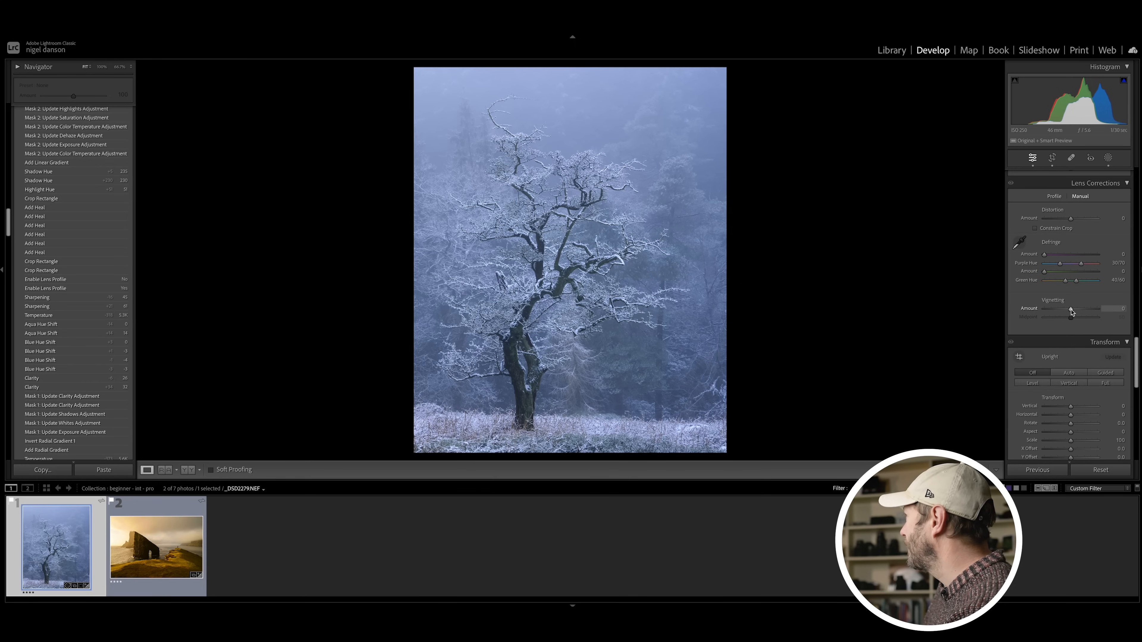
scroll(1071, 311, down, 5)
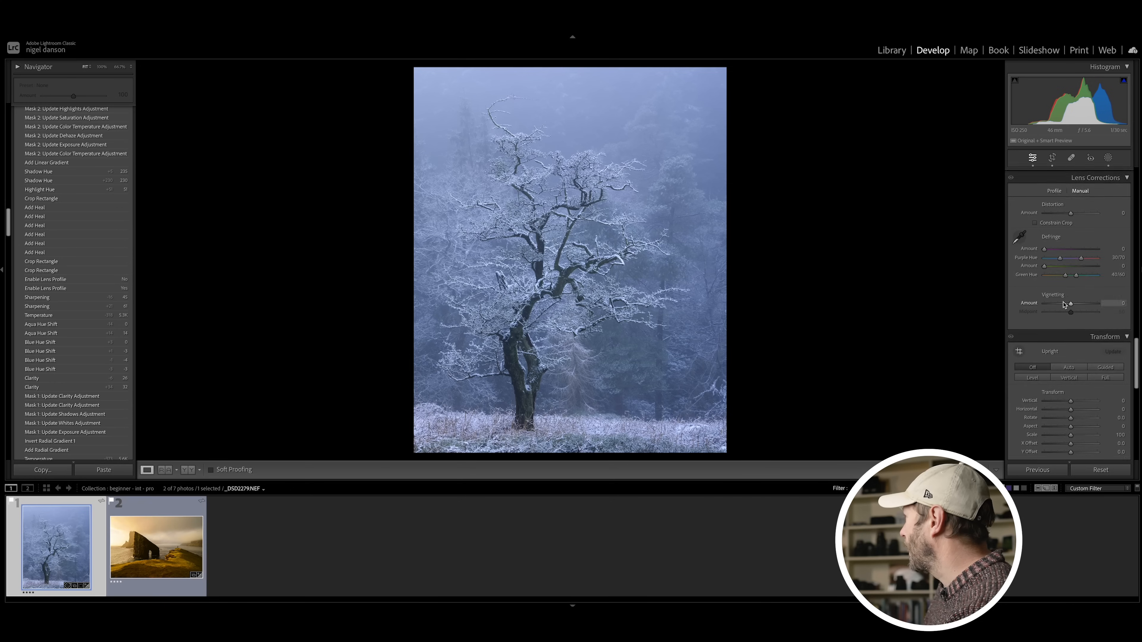
scroll(1063, 305, down, 3)
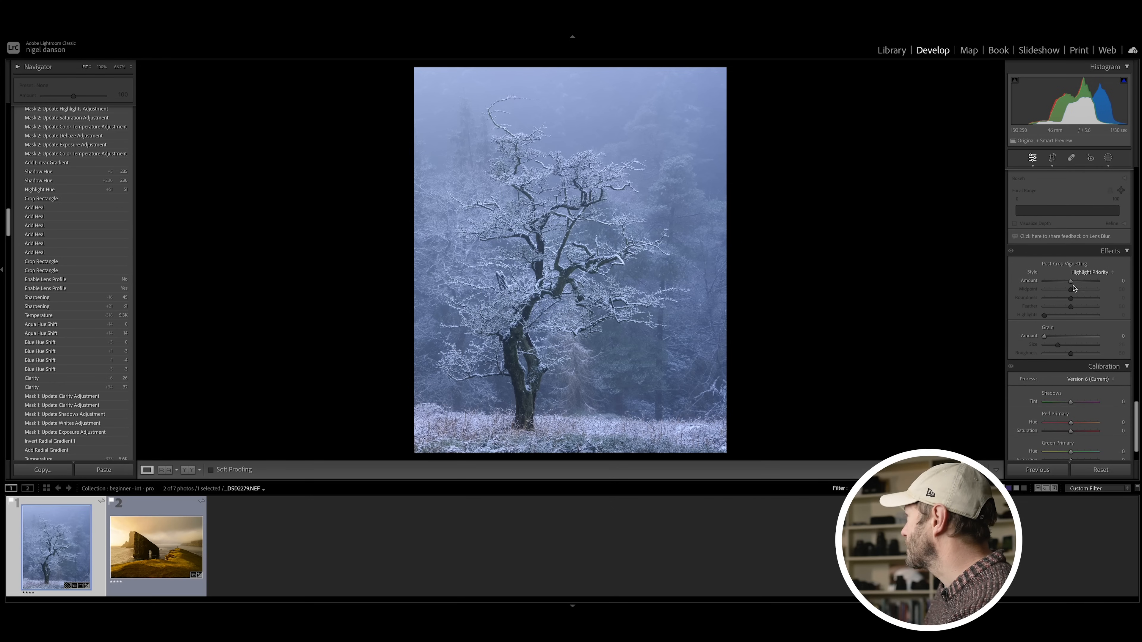
drag(1070, 282, 1069, 283)
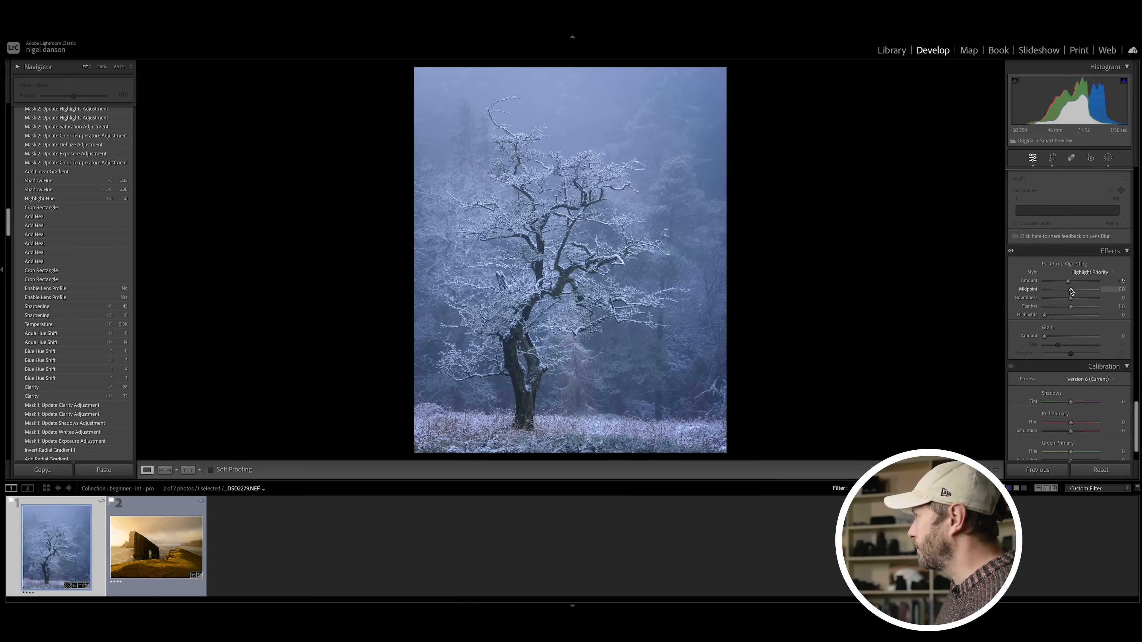
key(backslash)
key(backslash)
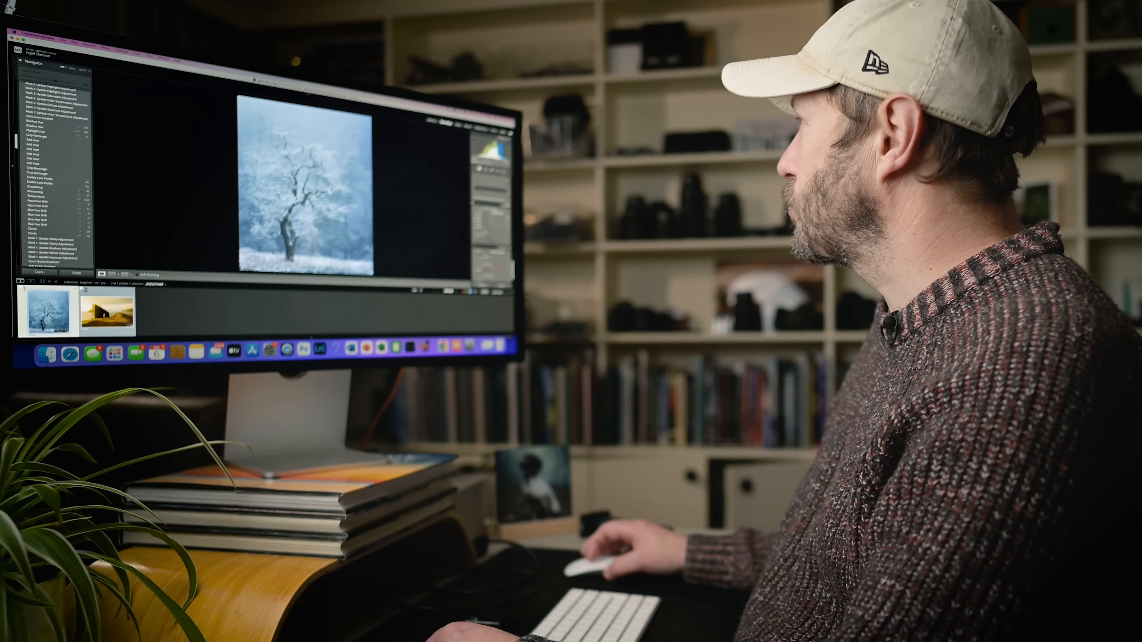
Step: Switch to the sea stack photo, try a warmer Temp of 7,640, and set Temp to 5,914
scroll(492, 215, up, 10)
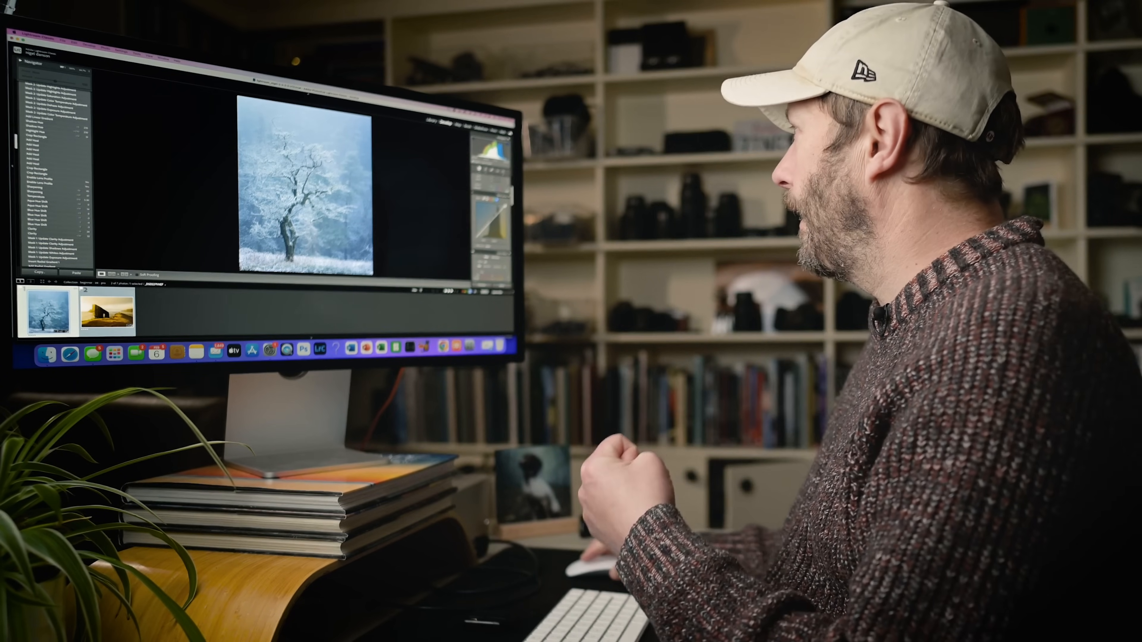
scroll(491, 216, up, 5)
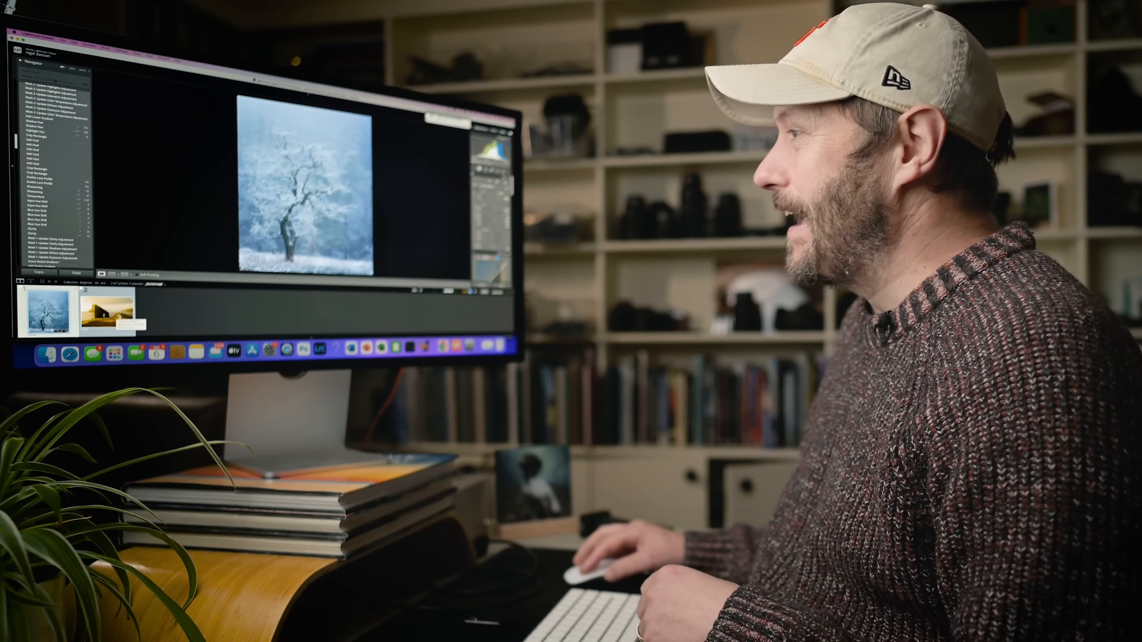
click(112, 314)
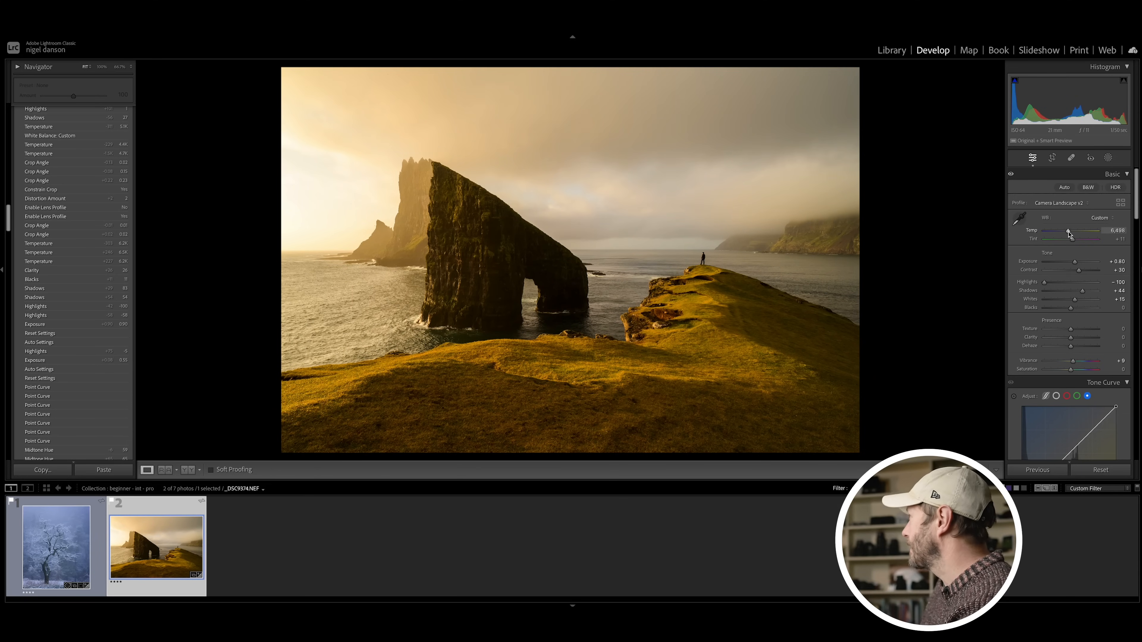
drag(1069, 233, 1078, 235)
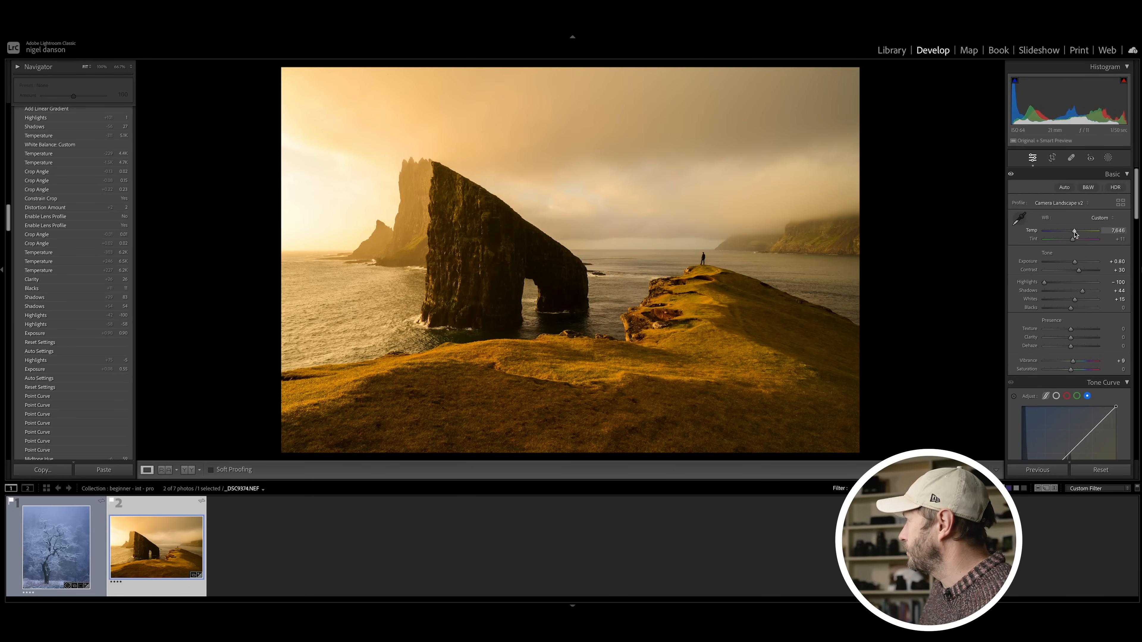
drag(1075, 233, 1067, 234)
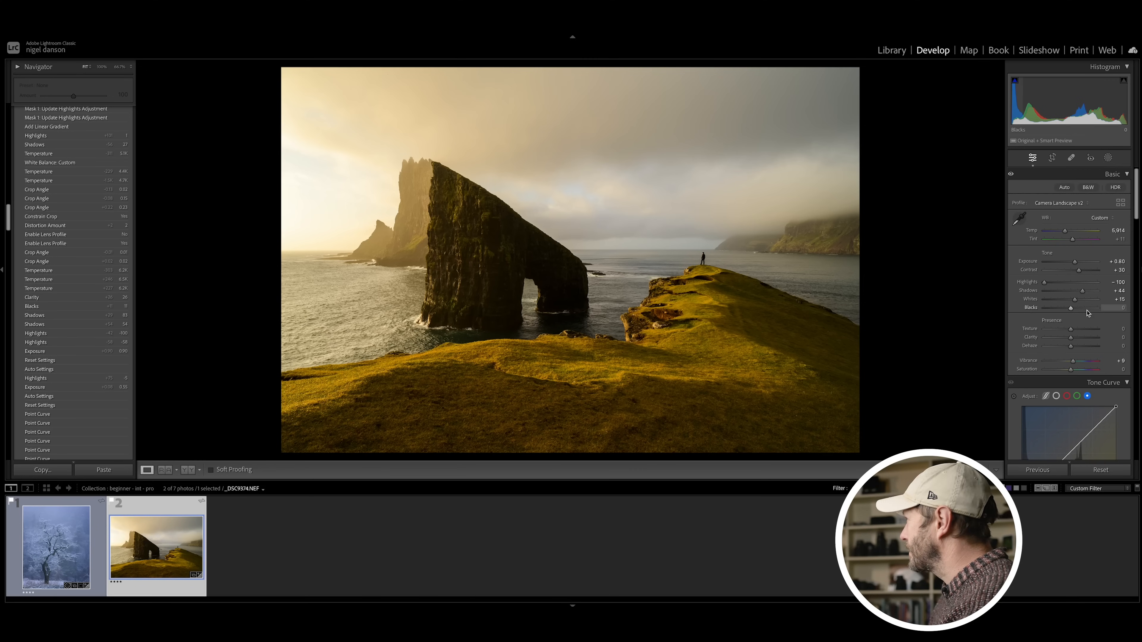
Step: Try the sea stack photo's Shadows at 100, and bring them back to 48
drag(1084, 286, 1106, 295)
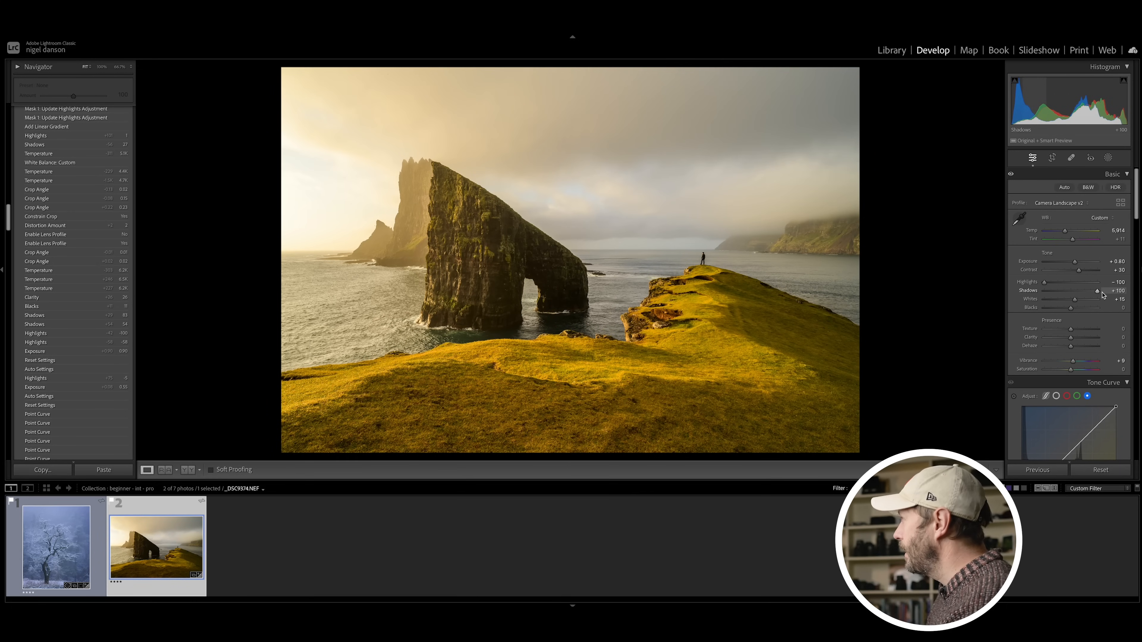
drag(1094, 293, 1090, 293)
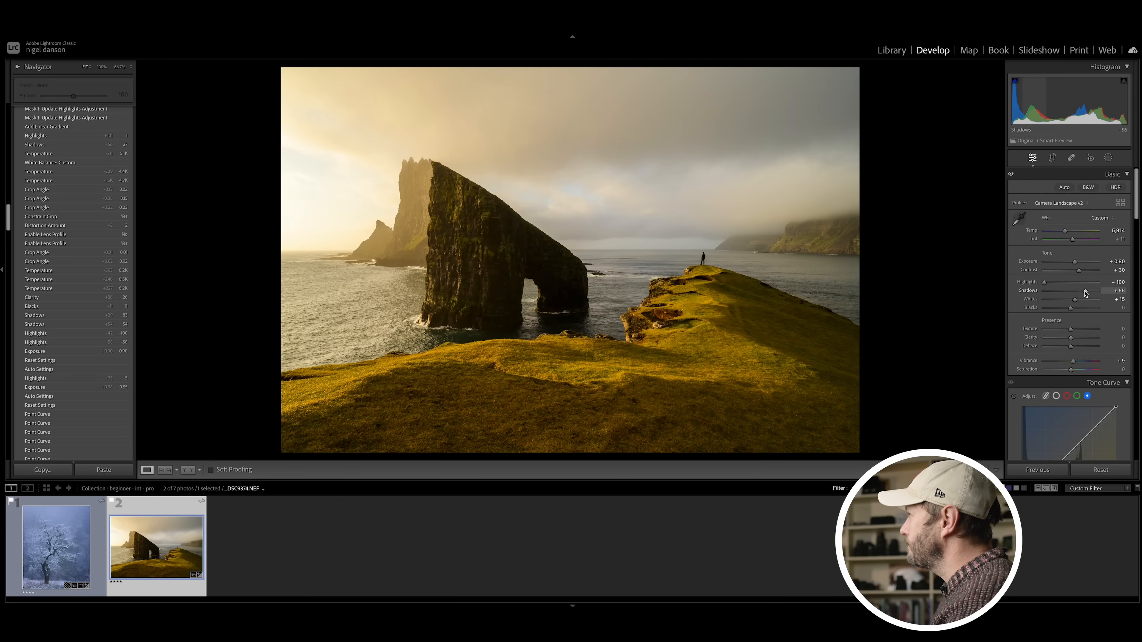
drag(1085, 292, 1083, 292)
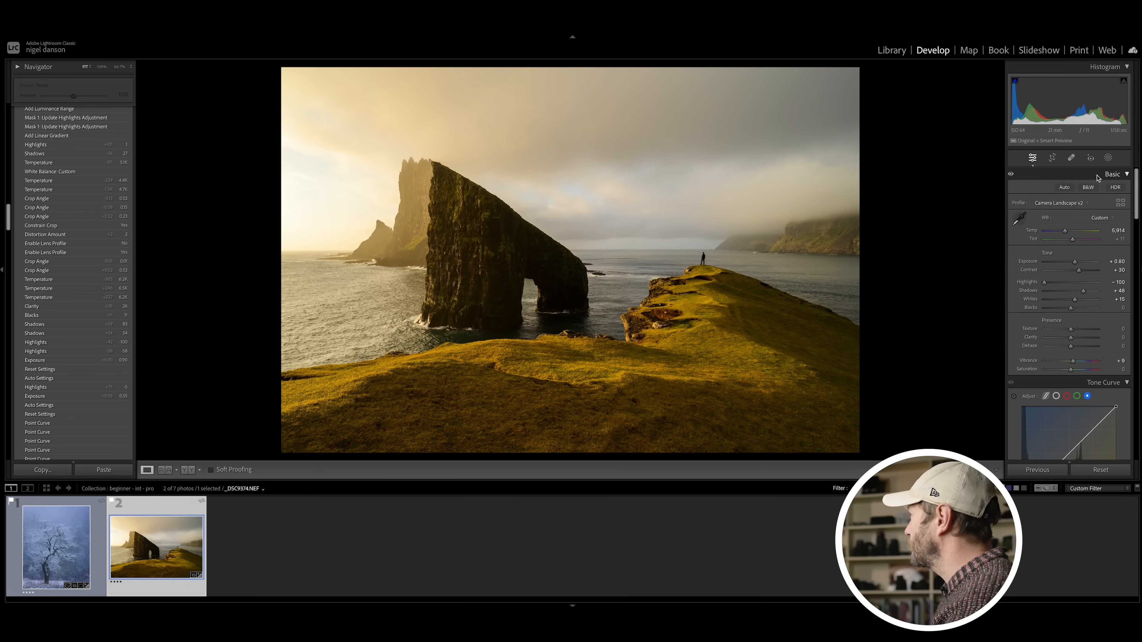
Step: Add a wide, soft Radial Gradient mask around the sea stack and raise its Shadows to about 28
click(1108, 157)
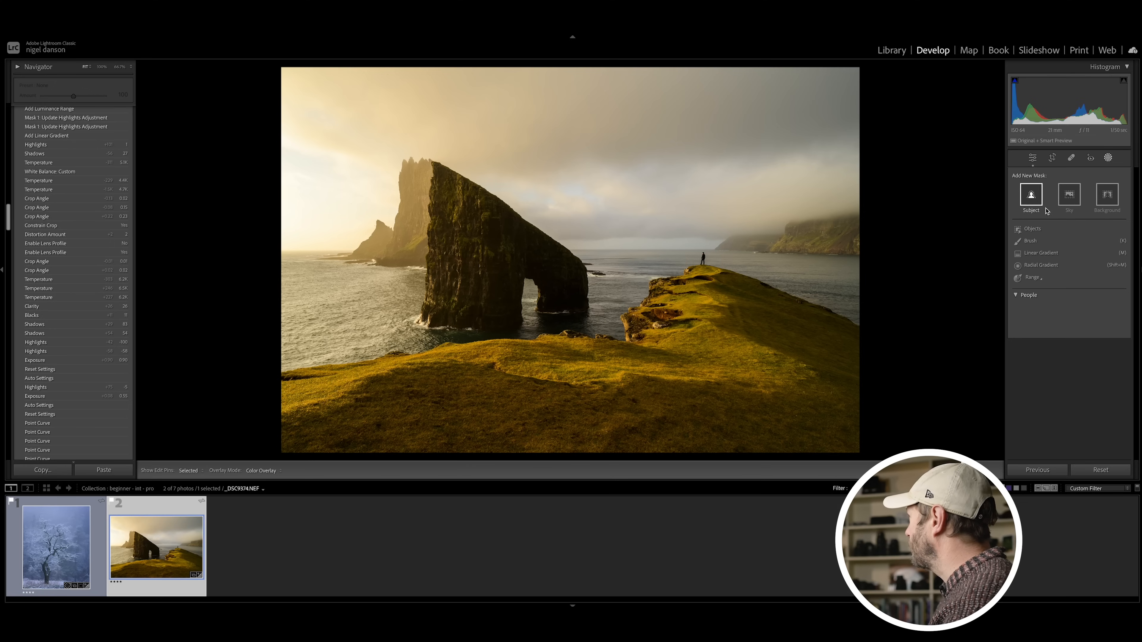
click(1041, 265)
drag(501, 260, 243, 145)
drag(1081, 385, 1073, 383)
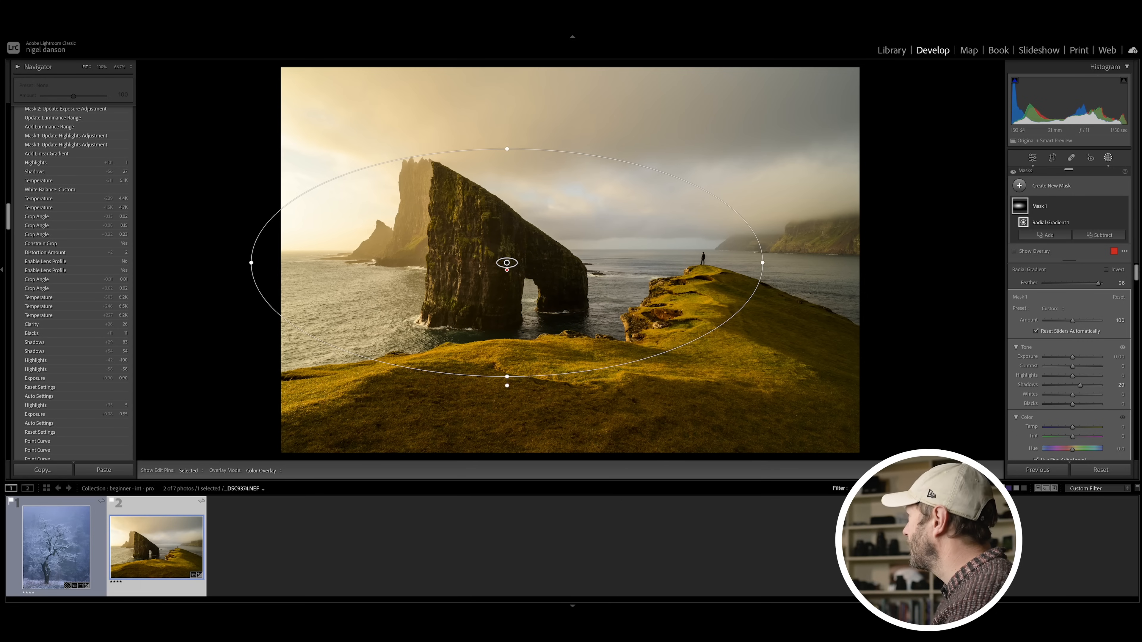
click(1109, 158)
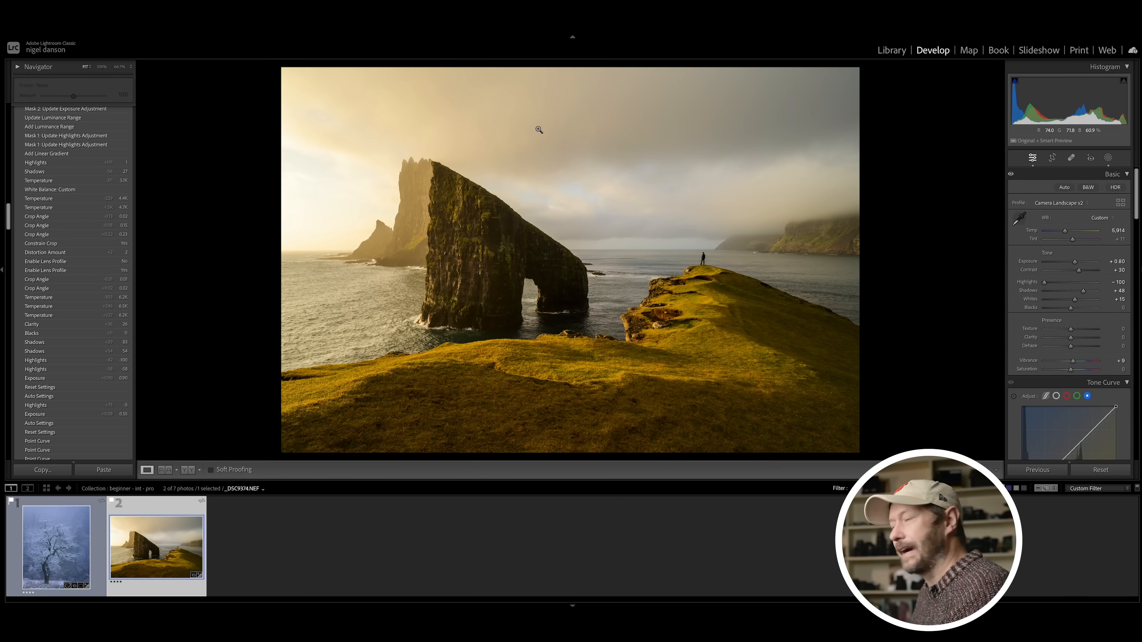
Step: Add a Linear Gradient mask from the upper sky down to the foreground grass and intersect it with a Sky selection
click(1108, 157)
click(1027, 190)
click(1052, 279)
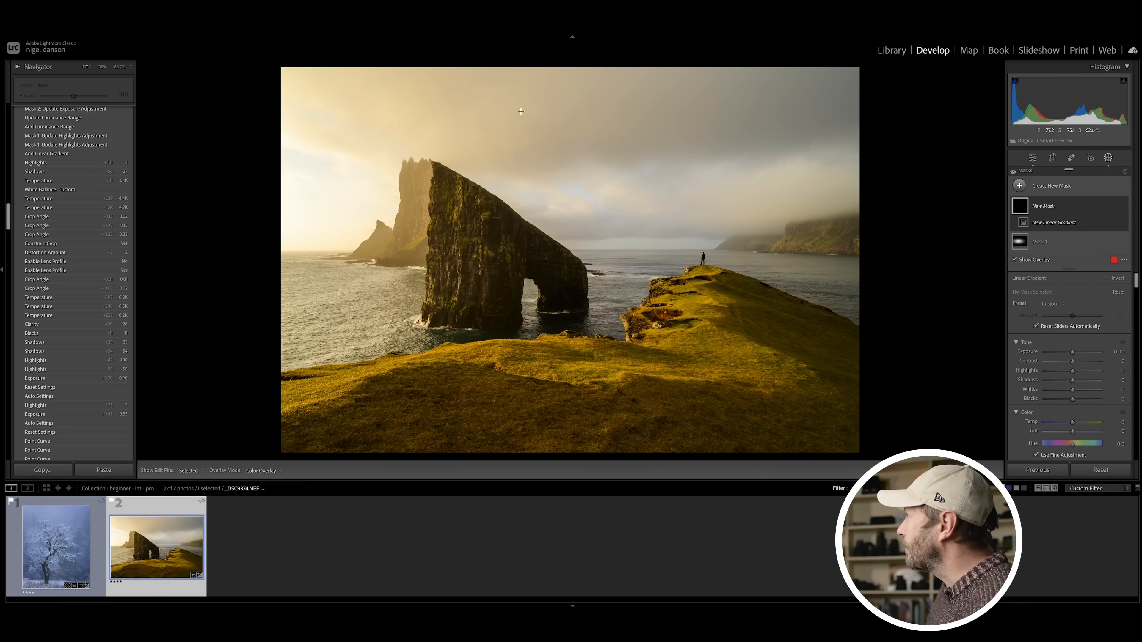
drag(556, 93, 558, 359)
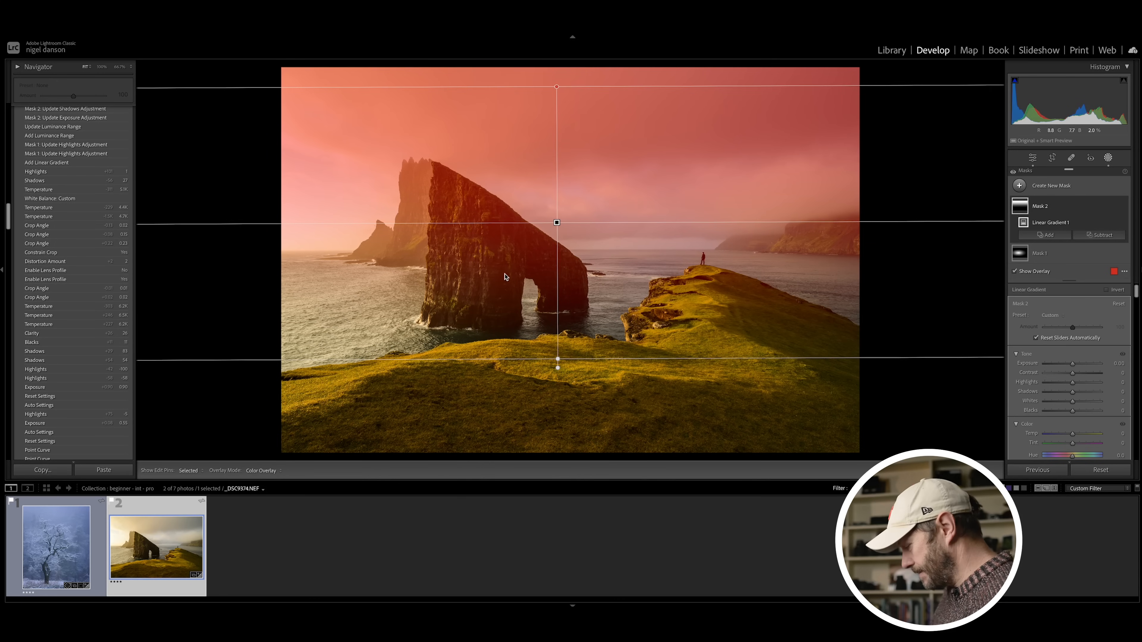
key(alt)
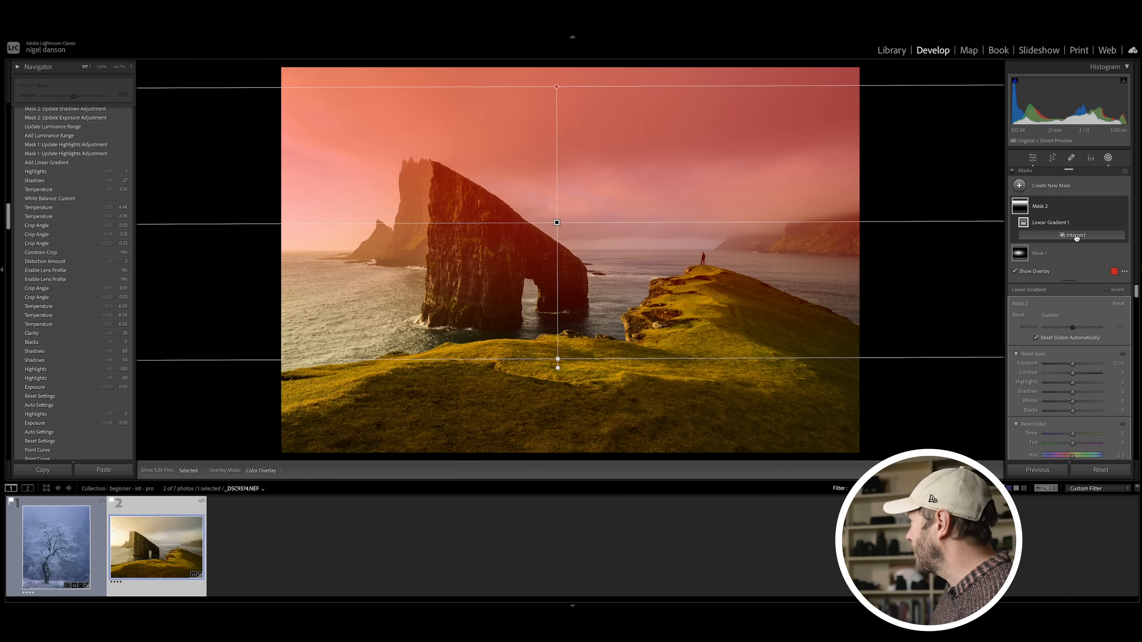
alt+click(1076, 235)
click(1066, 267)
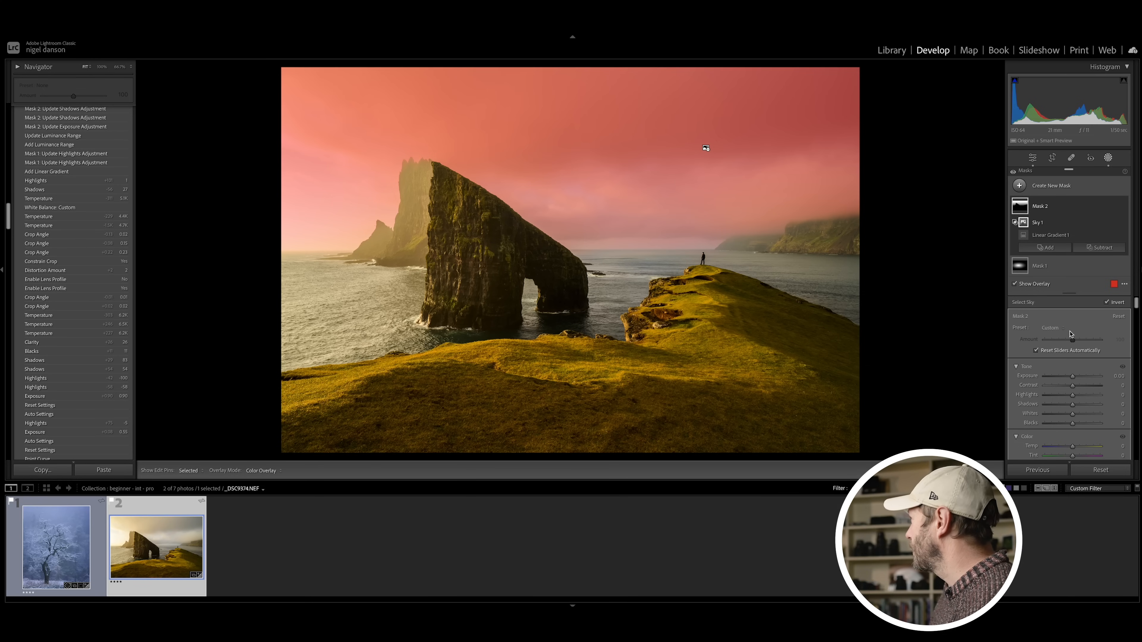
Step: Raise the sky mask's Dehaze slightly and set its Exposure to -0.23, close masking and compare before and after
scroll(1069, 389, down, 10)
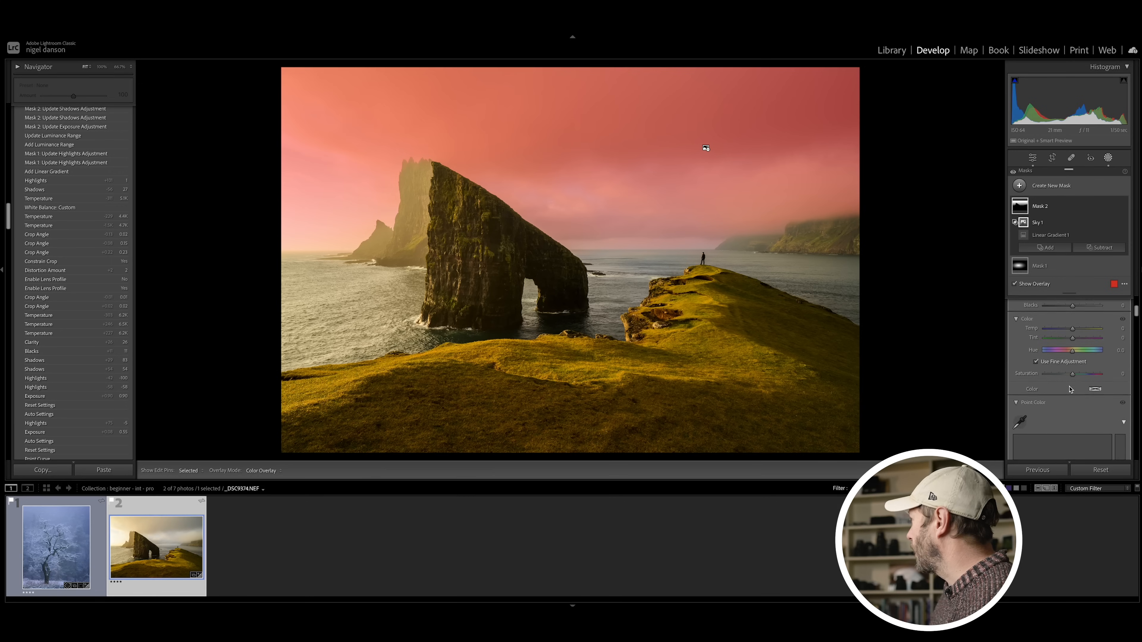
scroll(1070, 387, down, 5)
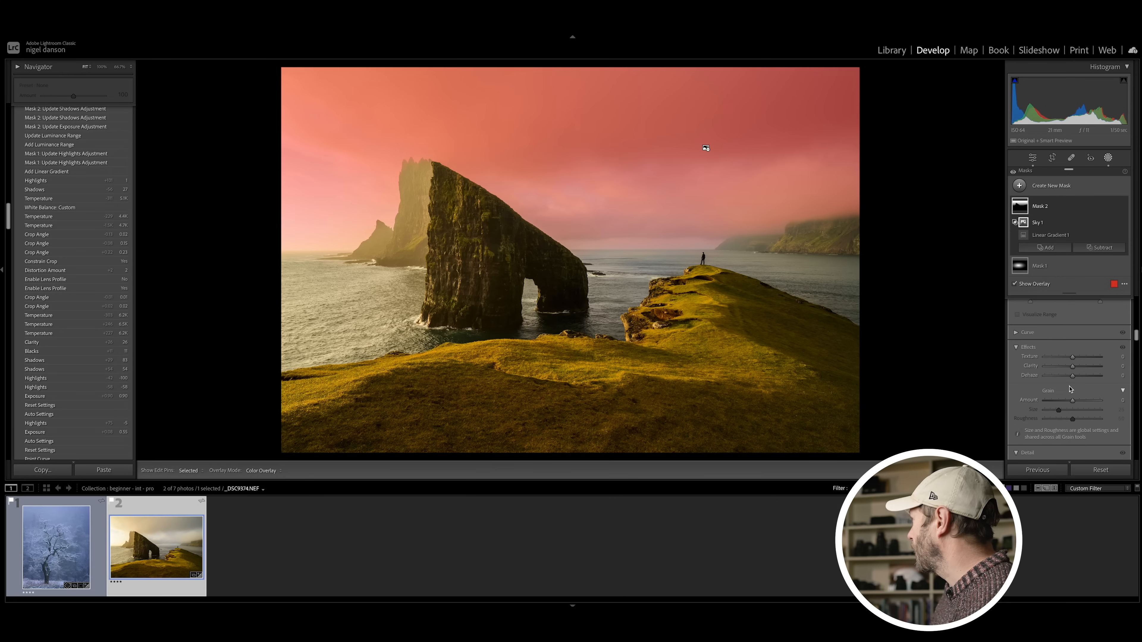
key(o)
drag(1074, 378, 1077, 378)
scroll(1076, 368, up, 10)
scroll(1076, 369, down, 1)
drag(1073, 376, 1071, 377)
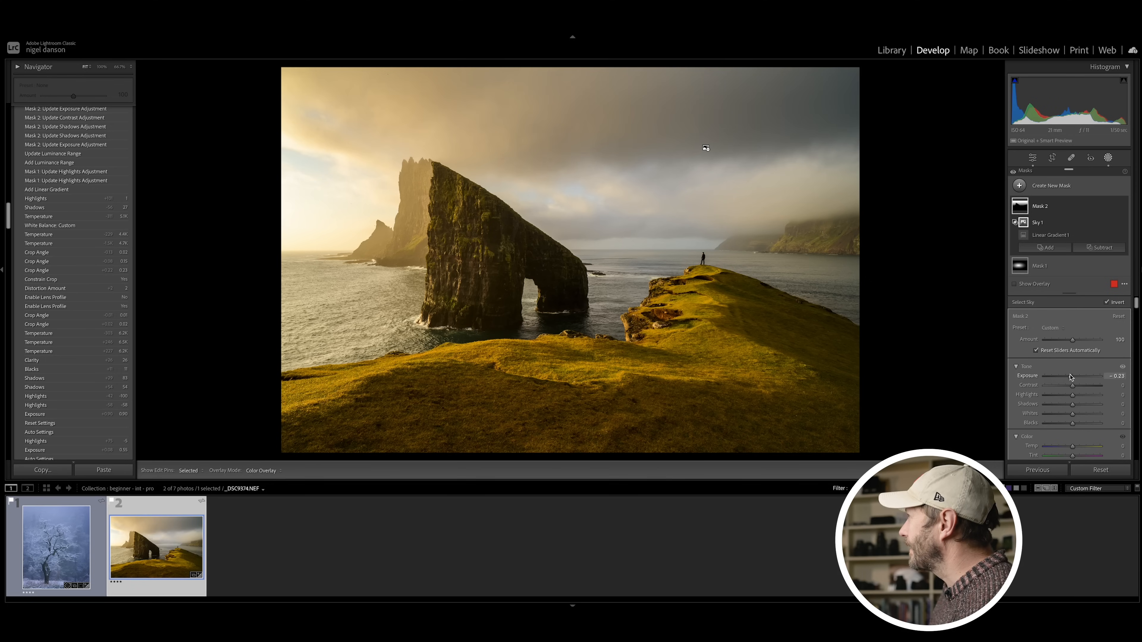
click(1108, 158)
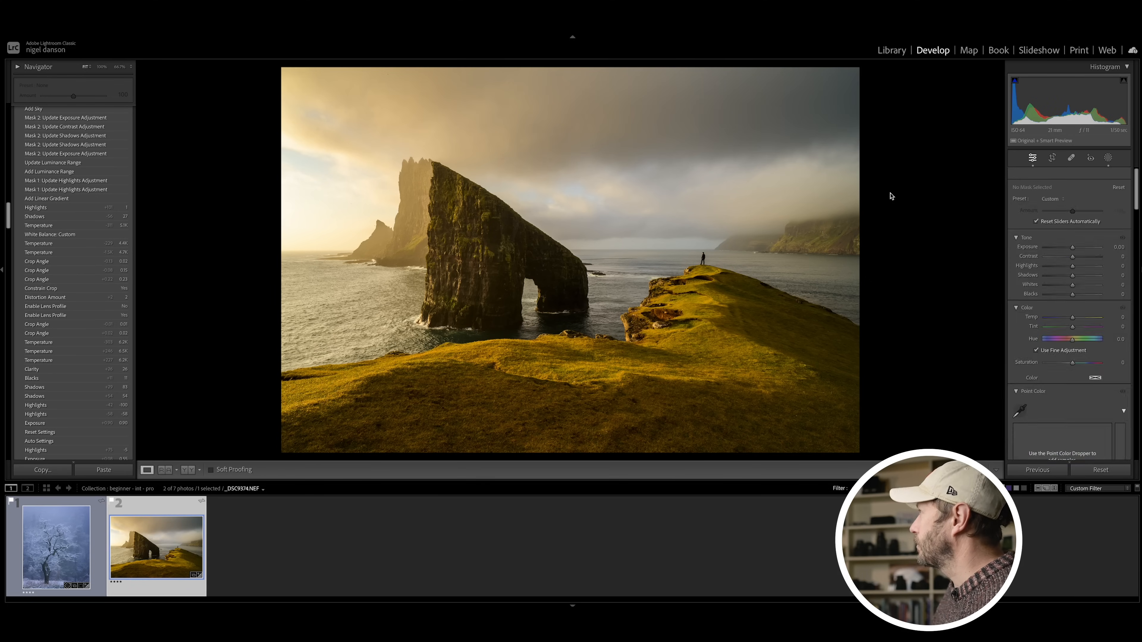
key(backslash)
key(backslash)
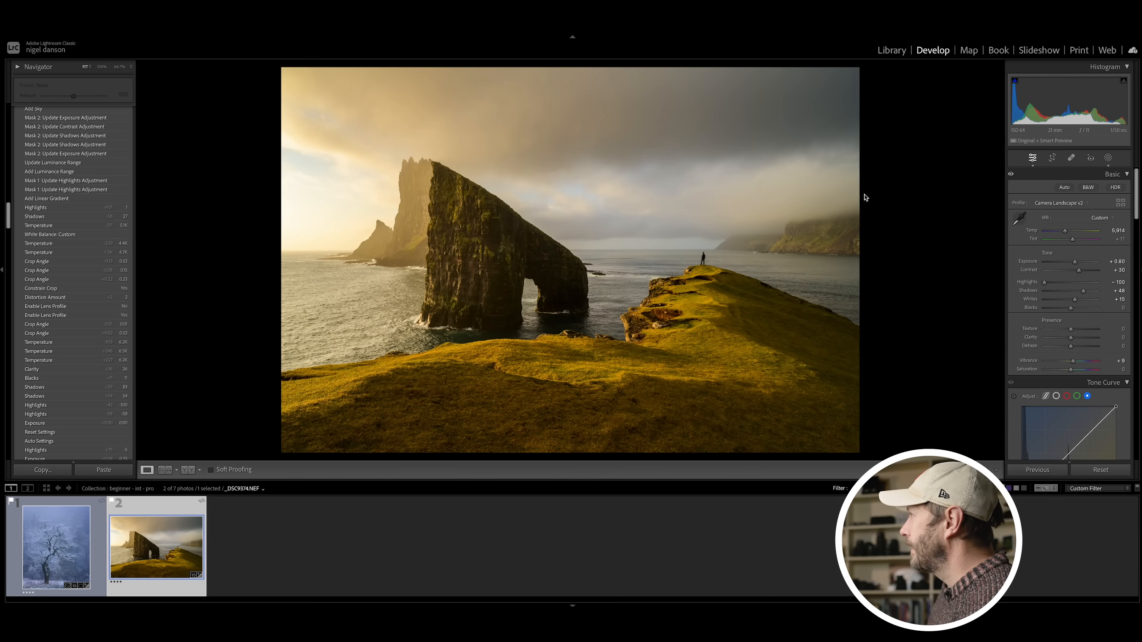
Step: Enable Profile Corrections for the sea stack photo's lens and show the manual lens correction settings
scroll(1070, 270, down, 15)
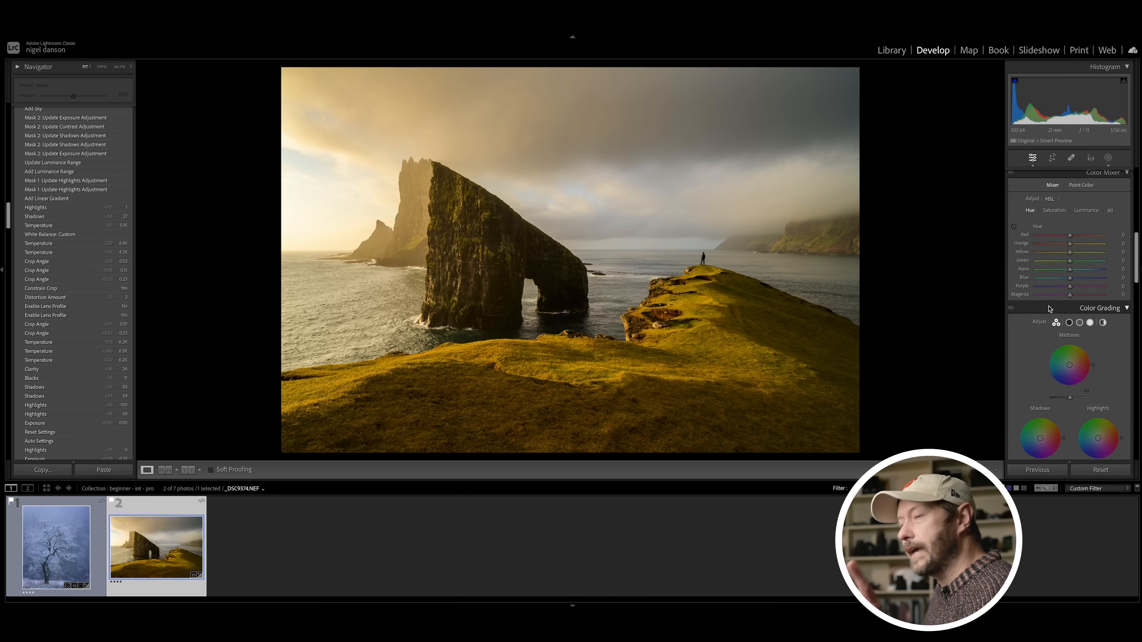
scroll(1070, 292, down, 10)
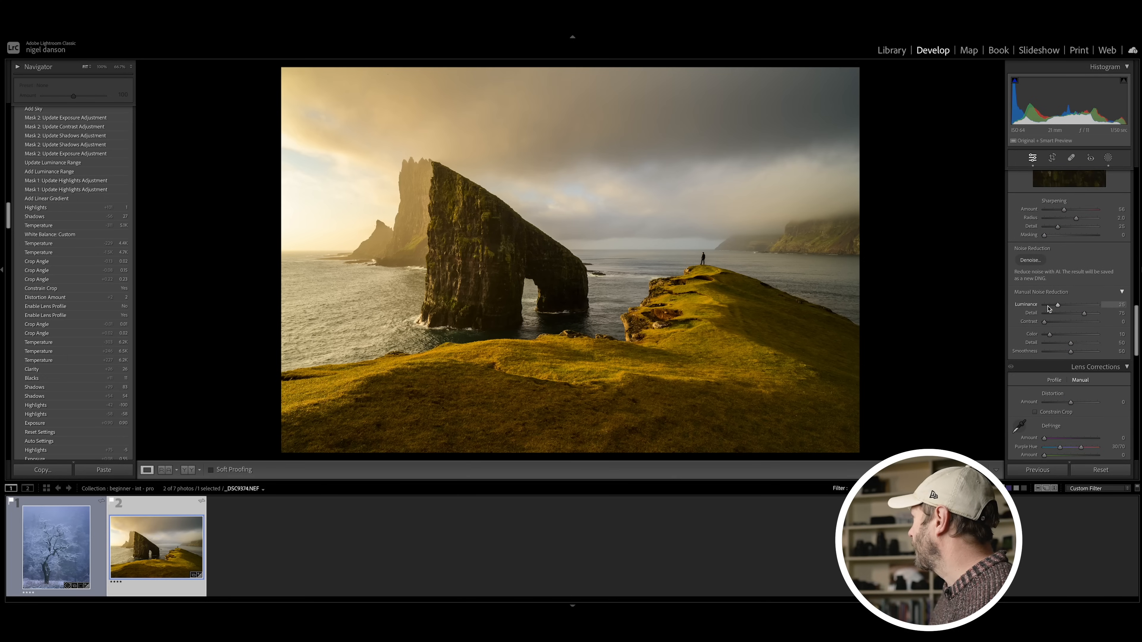
scroll(1048, 309, down, 1)
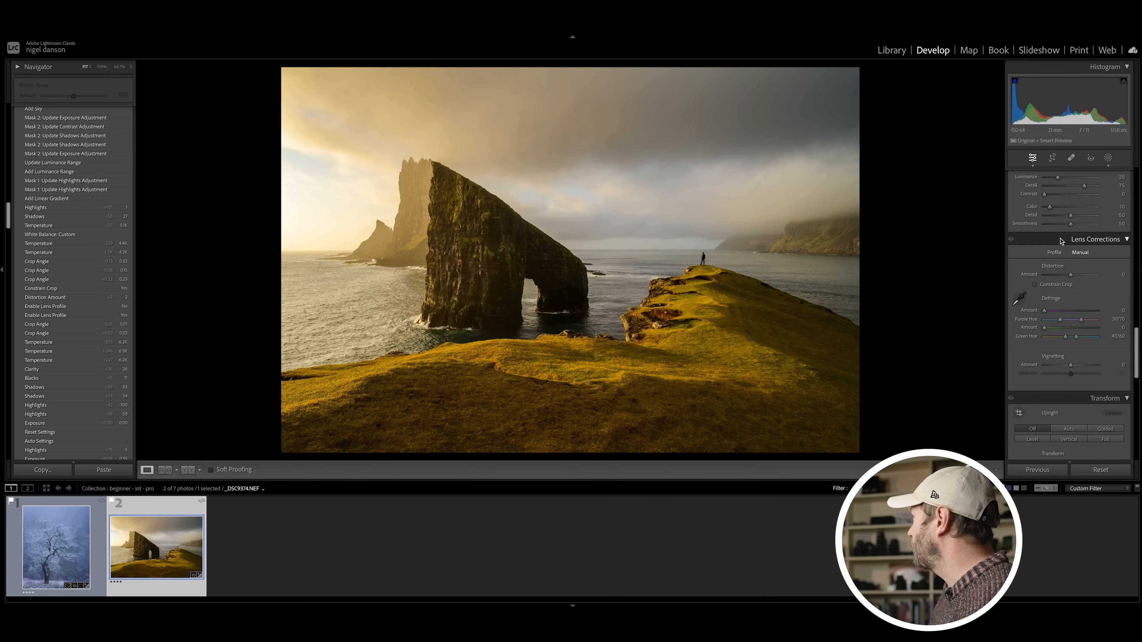
click(1051, 251)
click(1037, 274)
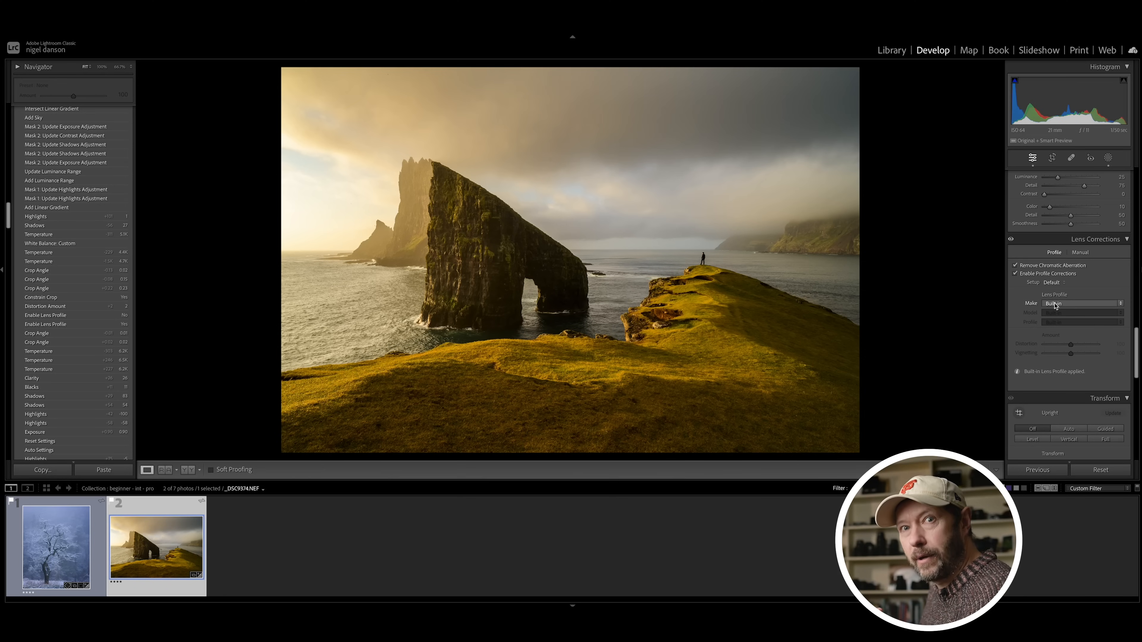
click(1077, 255)
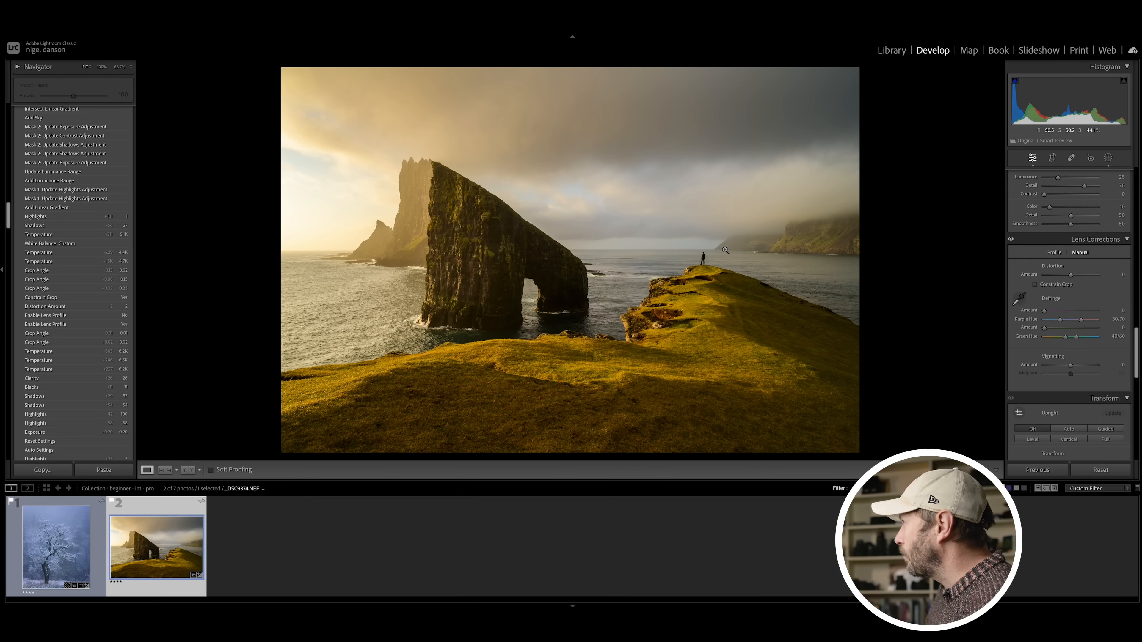
Step: Set the sea stack photo's manual Distortion amount to +2 and turn on Constrain Crop
drag(1070, 275, 1072, 277)
click(1054, 284)
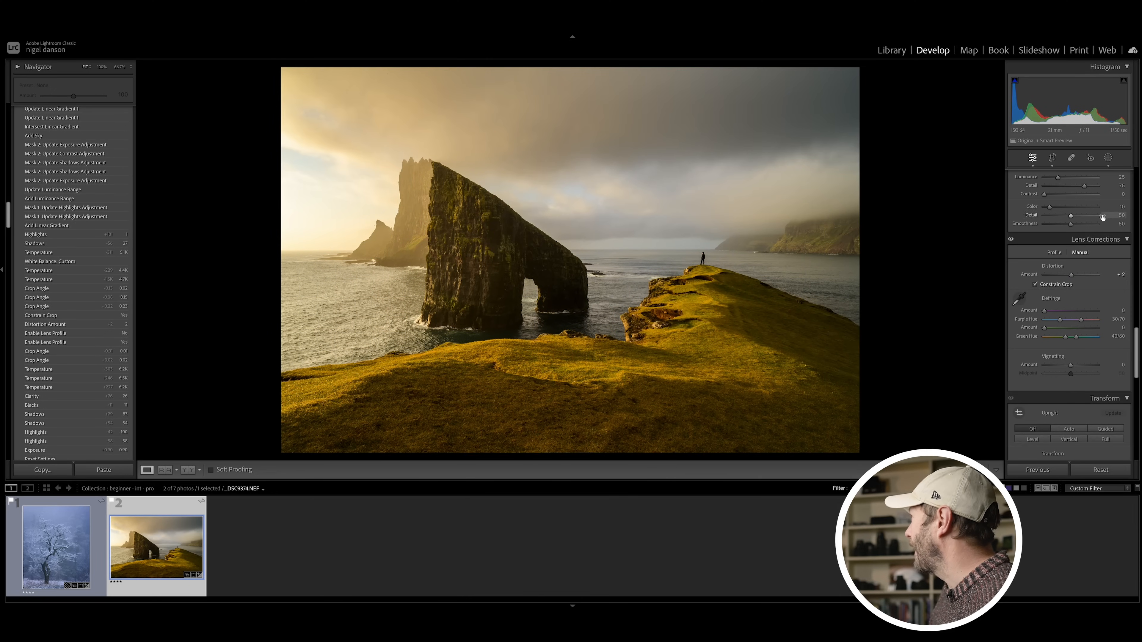
Step: Straighten the sea stack photo along the sea horizon between the rock and the standing figure, and apply the crop
scroll(1103, 218, up, 10)
click(1052, 158)
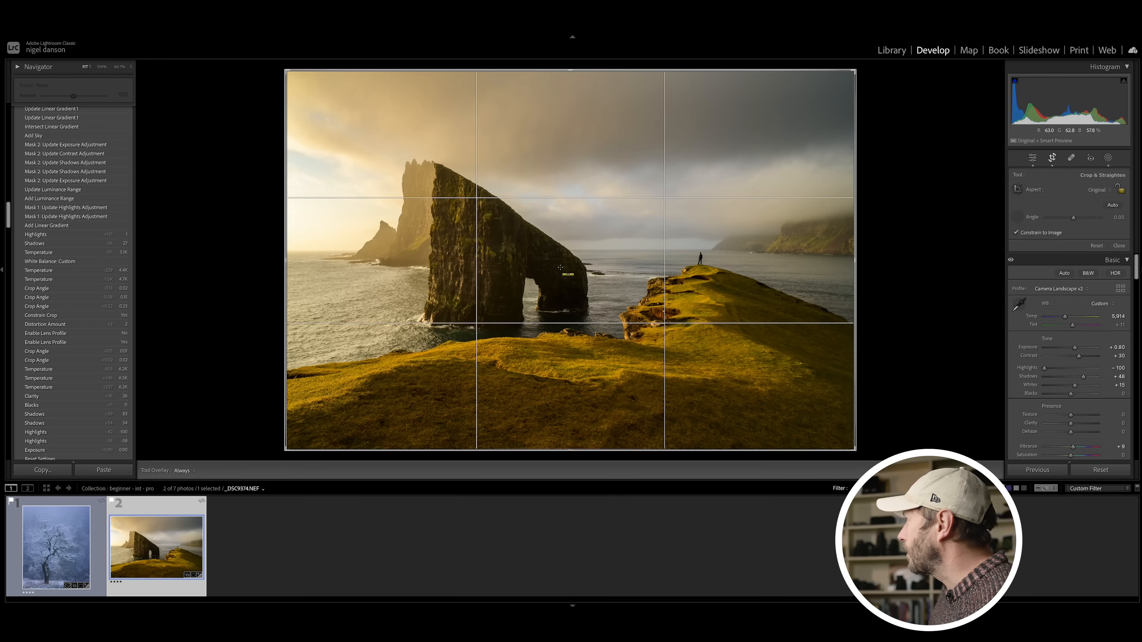
drag(578, 248, 715, 247)
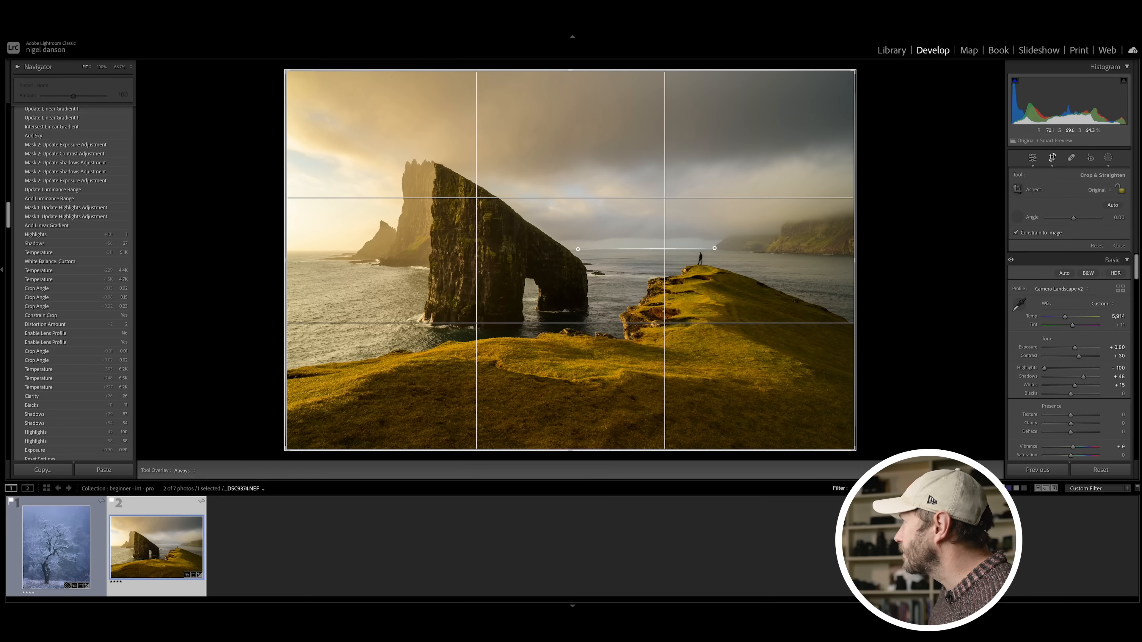
drag(704, 249, 704, 249)
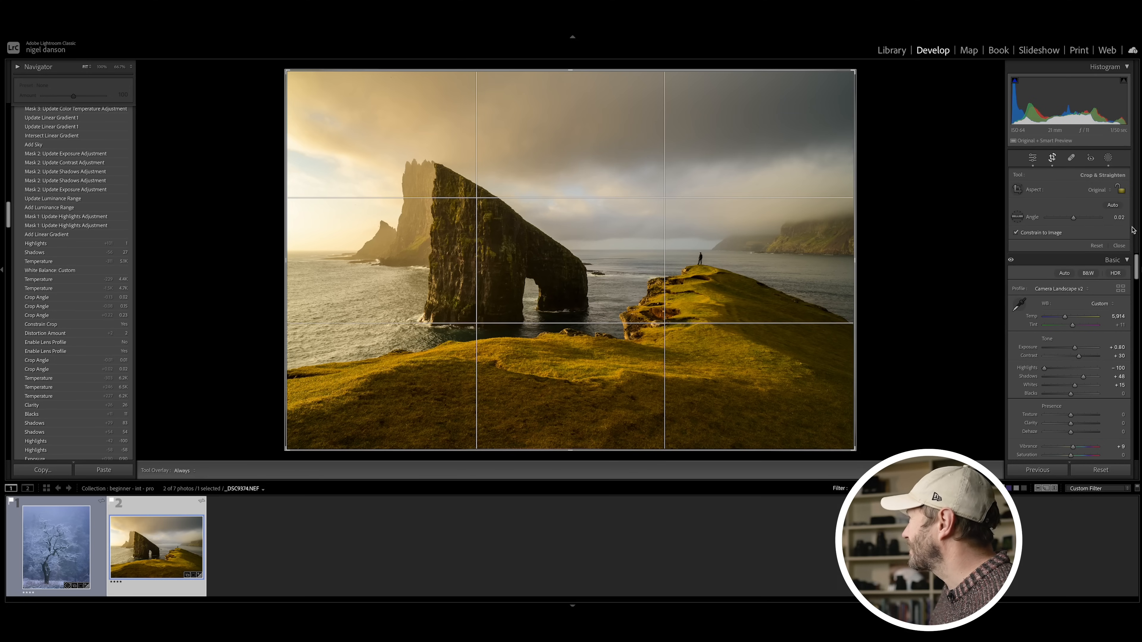
key(Return)
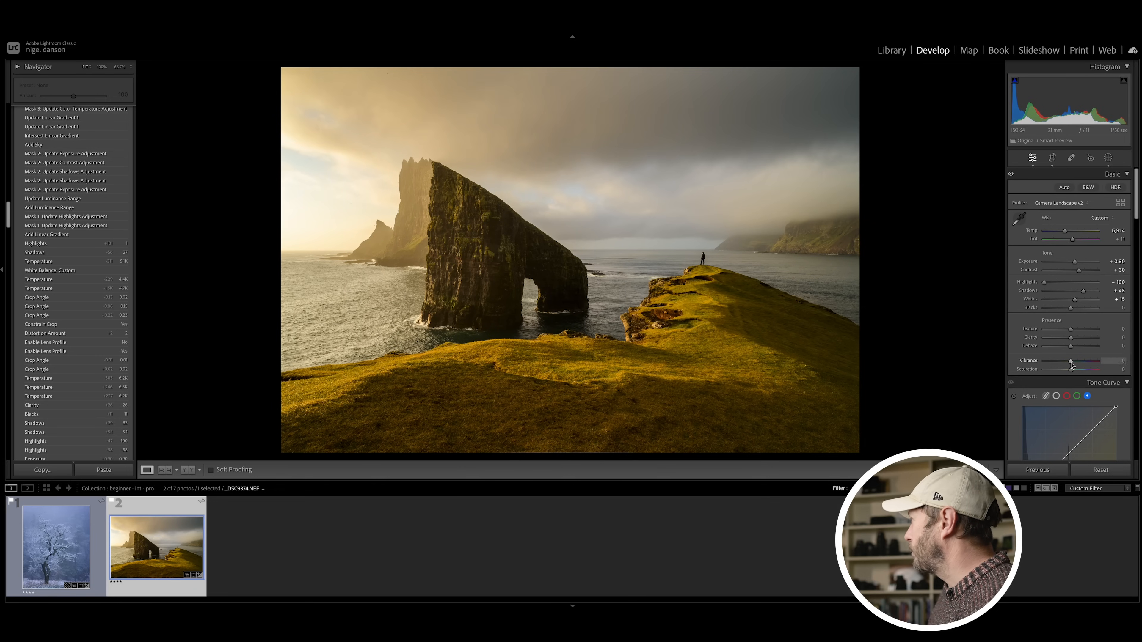
Step: Fine-tune the Yellow saturation of the sea stack photo in the HSL Color Mixer
scroll(1034, 288, down, 6)
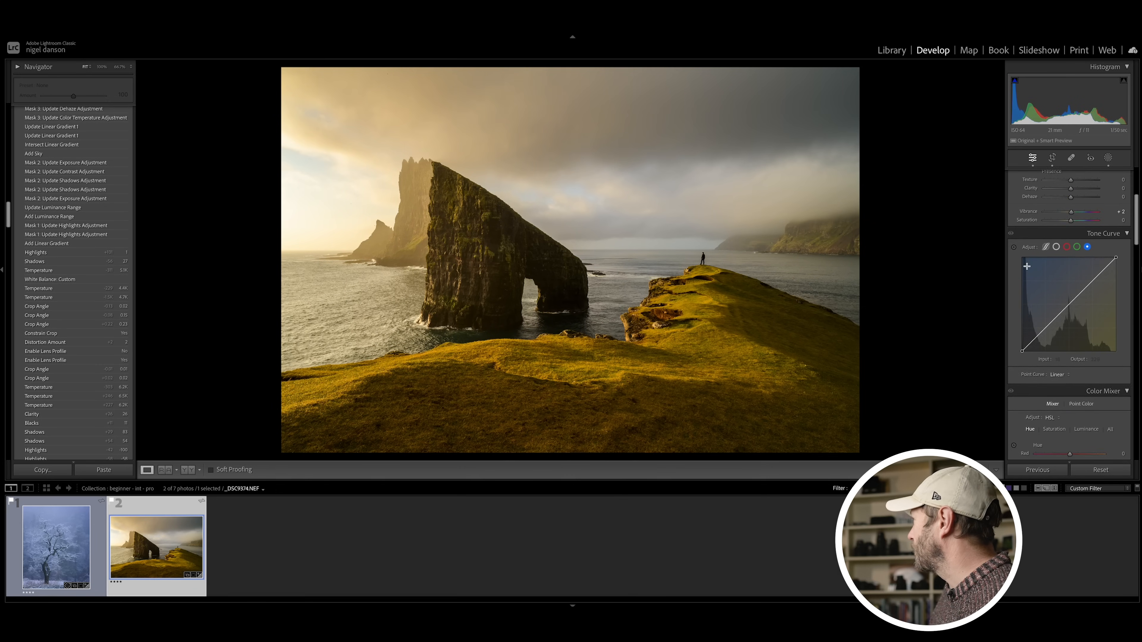
scroll(1028, 269, down, 5)
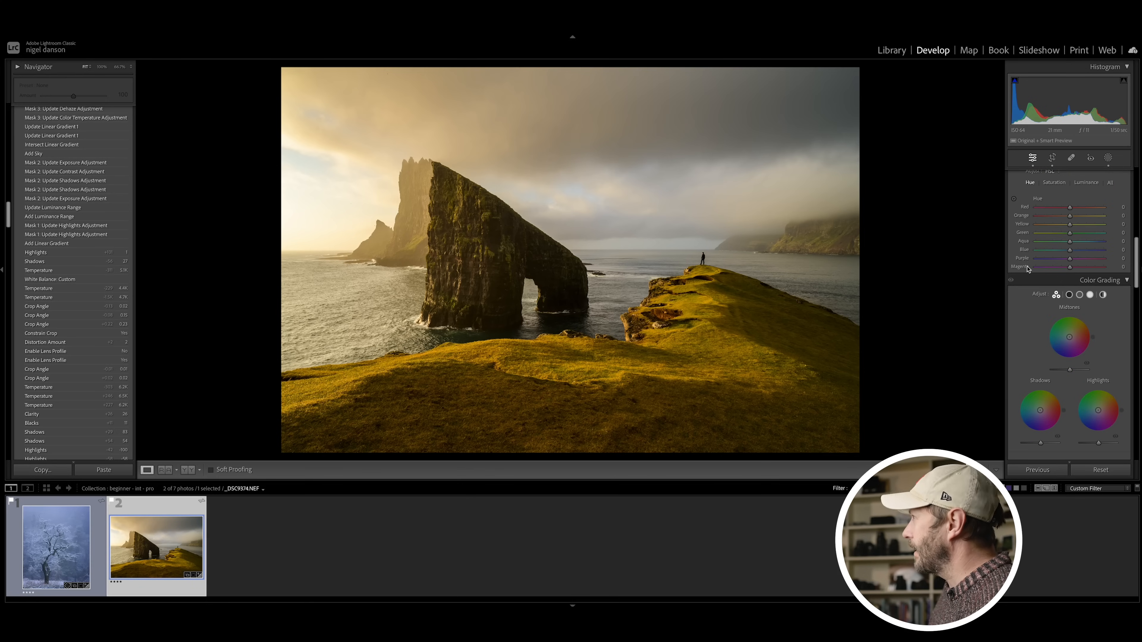
scroll(1033, 266, up, 3)
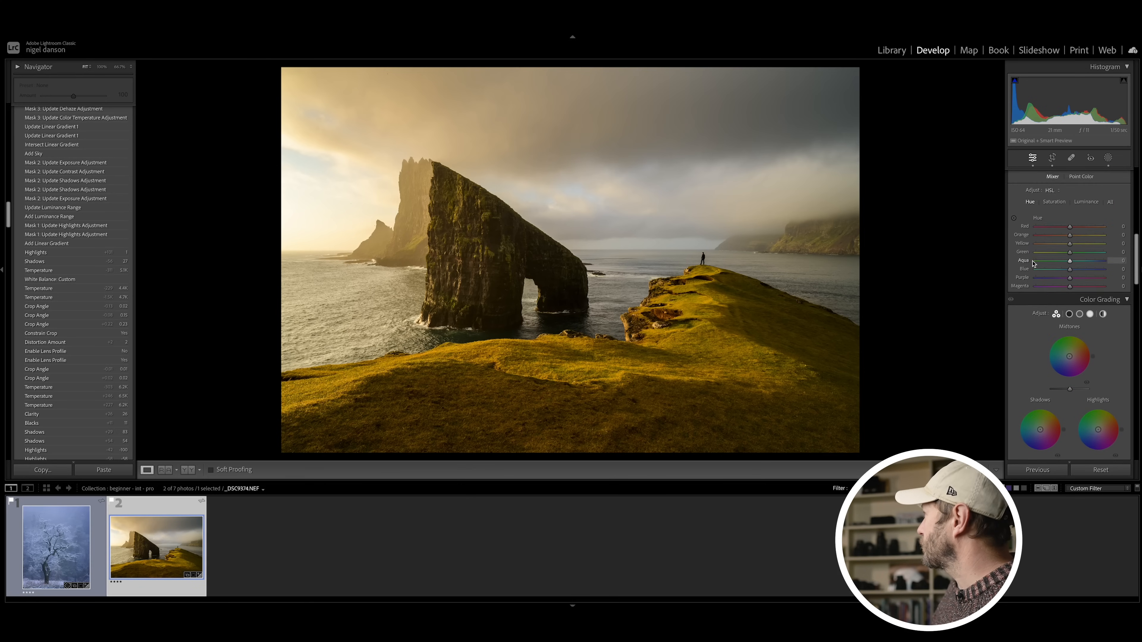
scroll(1033, 265, up, 1)
click(1056, 239)
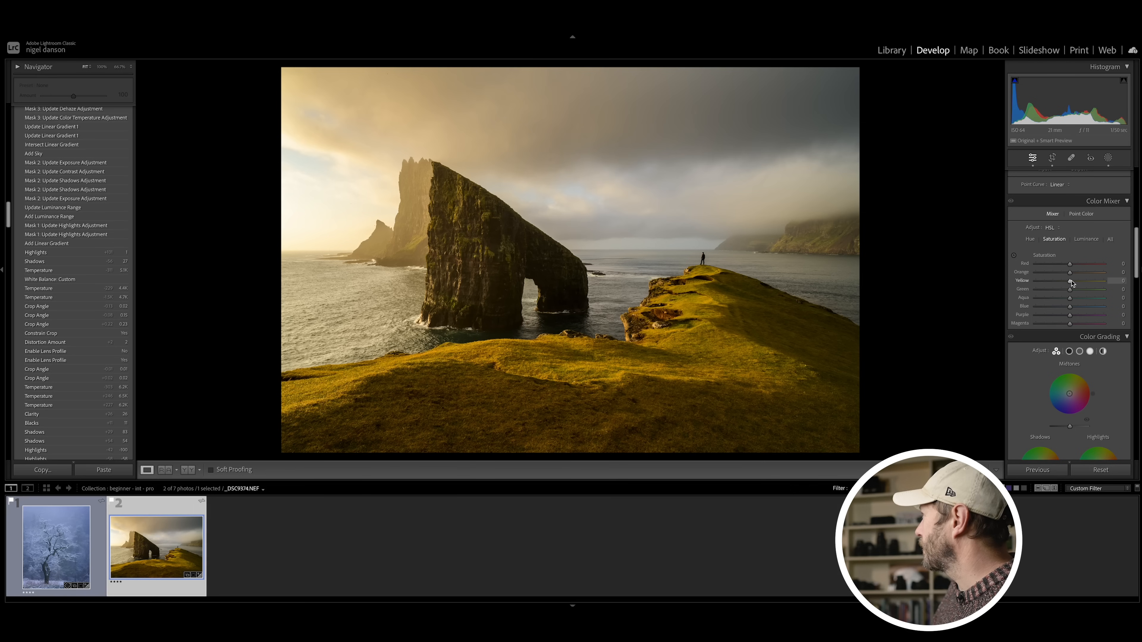
drag(1074, 284, 1071, 283)
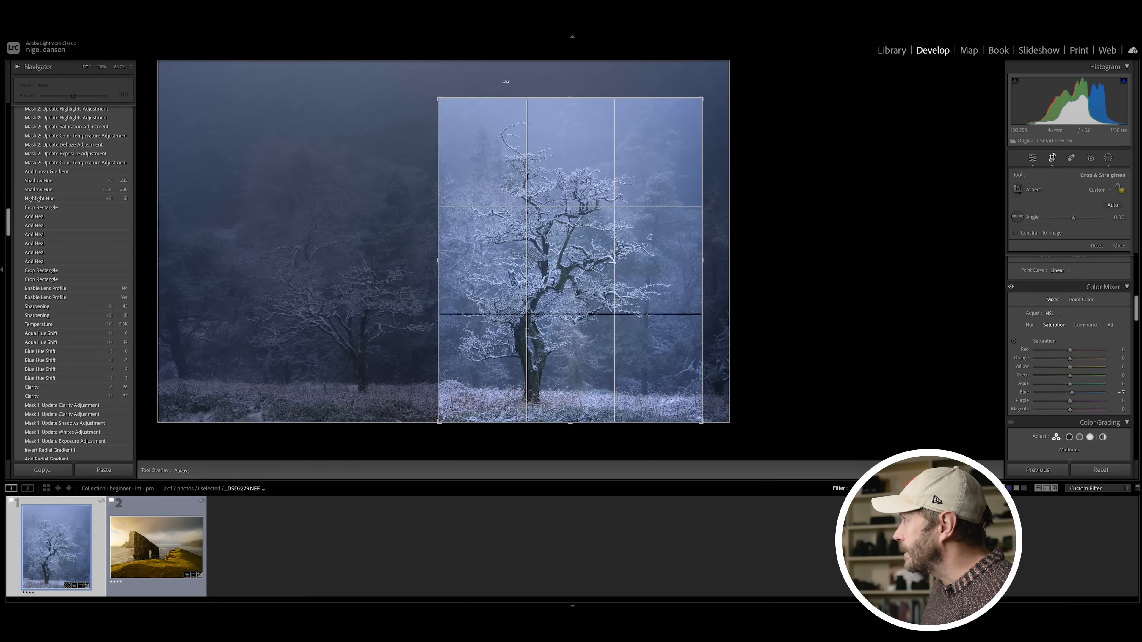
Step: Enlarge the snowy tree photo's crop up and to the left around the tree, and apply it
drag(439, 99, 422, 72)
key(Return)
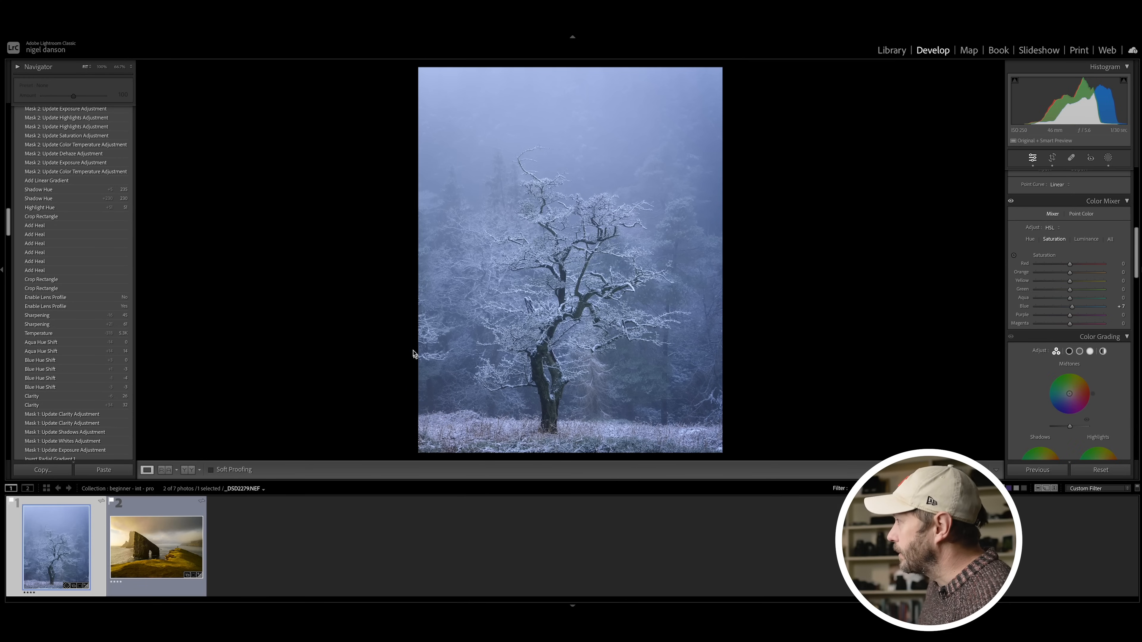
Step: Remove the stray branches at the left edge of the snowy tree photo with the Remove tool, then close the tool
click(1071, 158)
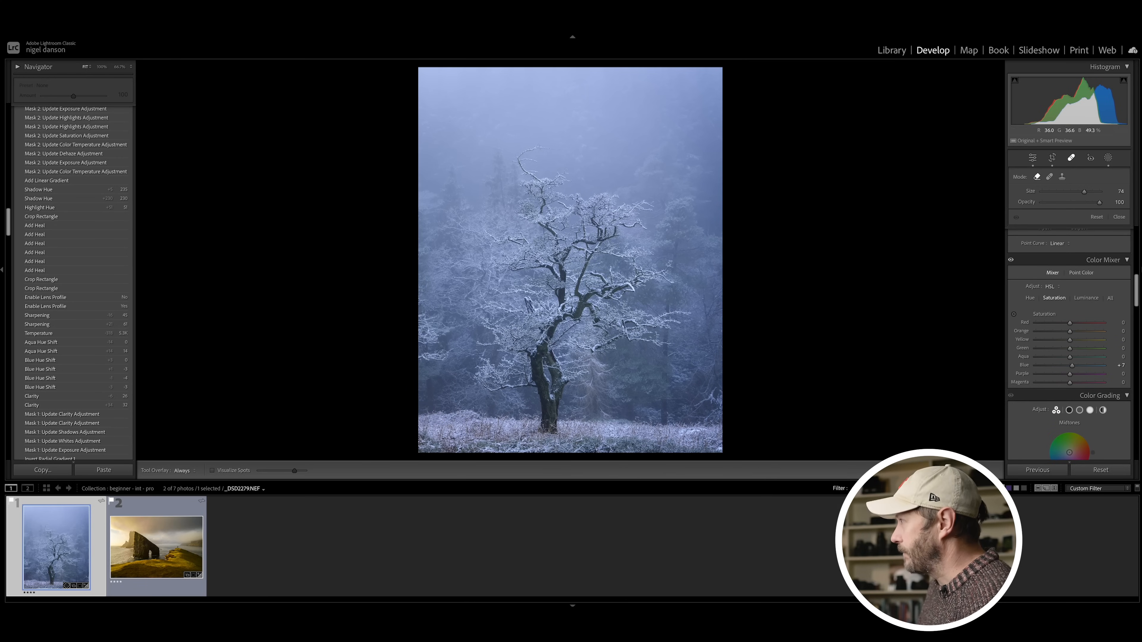
mouse_move(450, 351)
mouse_down()
mouse_move(416, 359)
mouse_move(443, 360)
mouse_move(434, 356)
mouse_up()
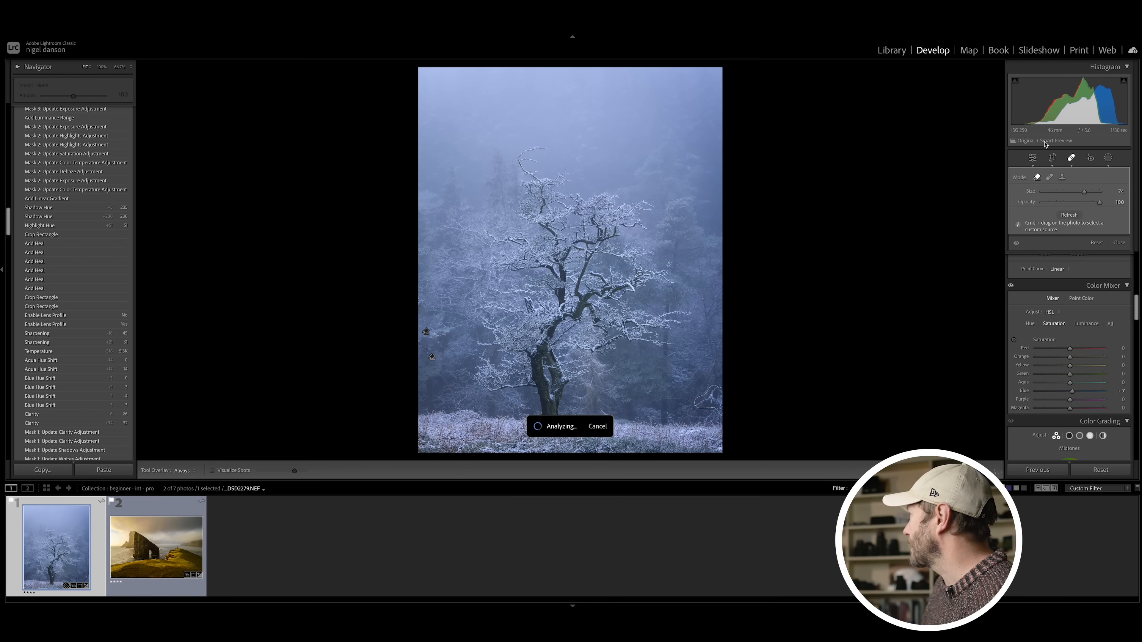
click(1072, 159)
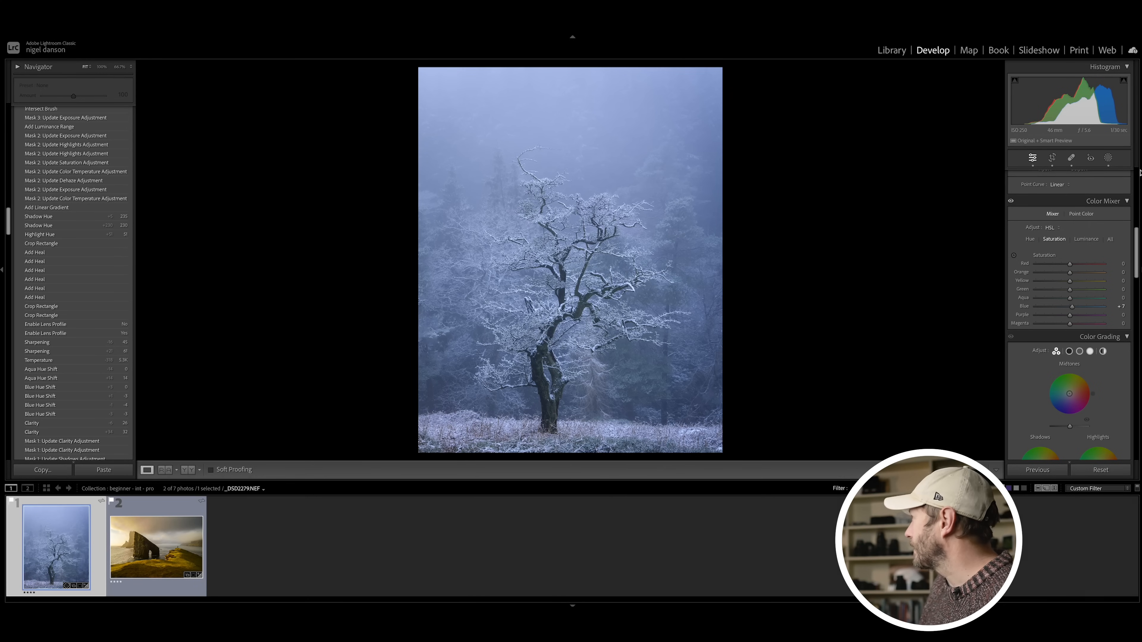
Step: Add a Luminance Range mask sampled from the dark tree trunk and set its Exposure to -0.27
click(1108, 158)
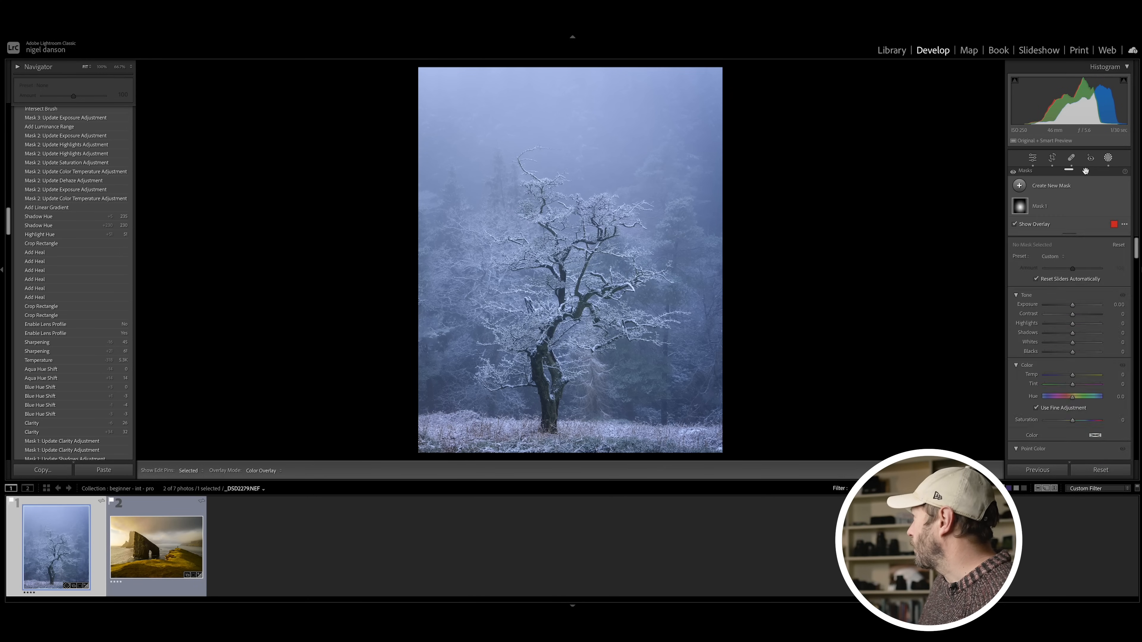
click(1019, 186)
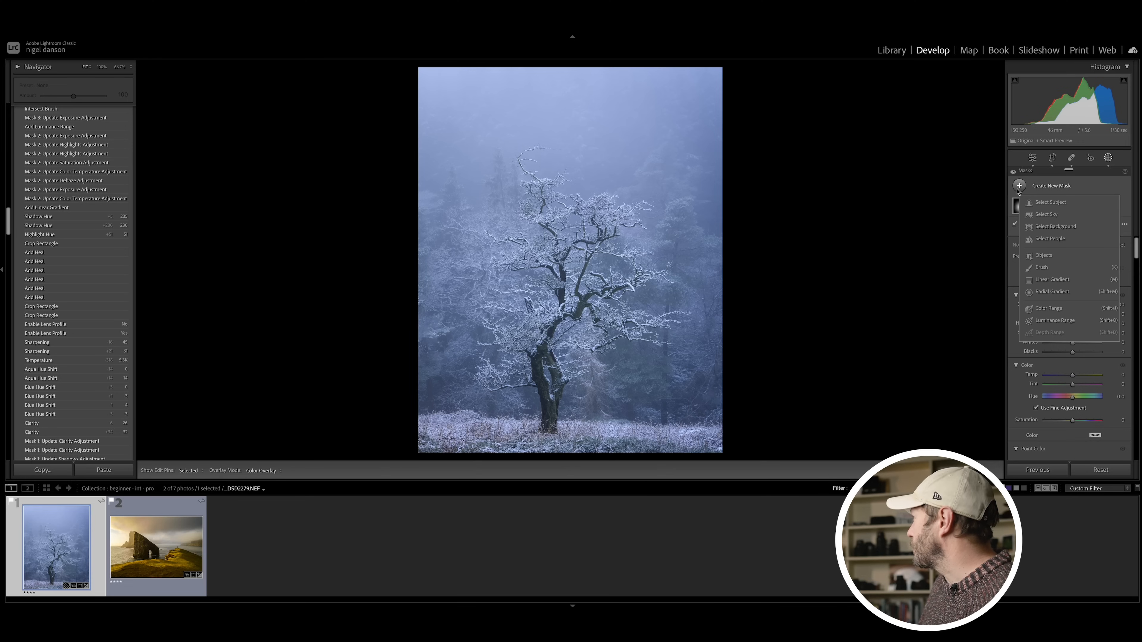
click(1047, 320)
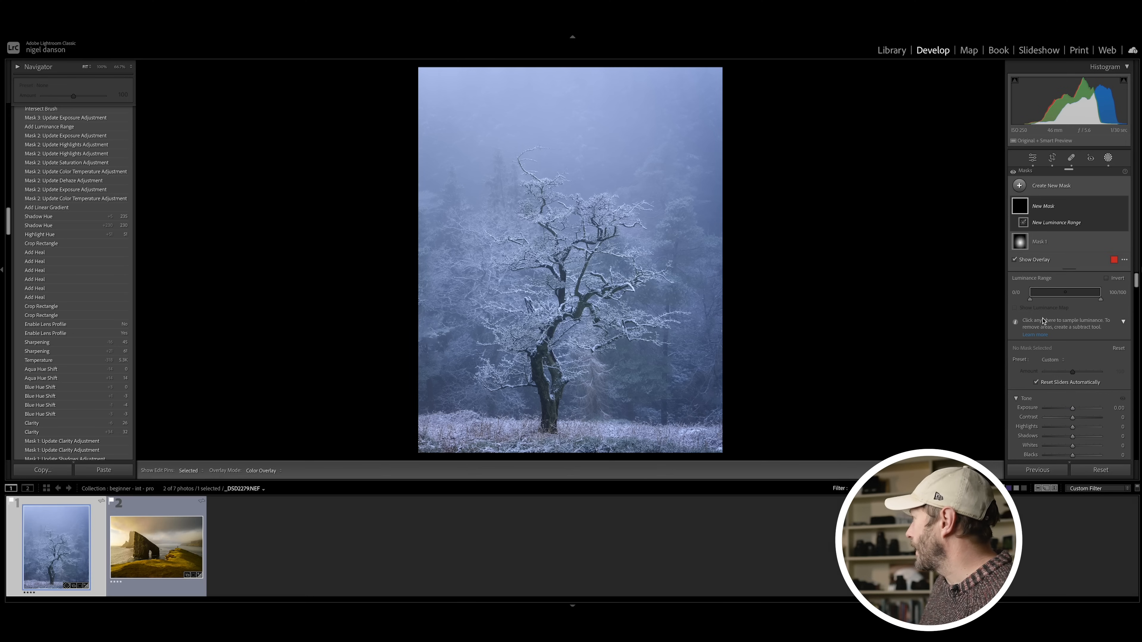
click(536, 373)
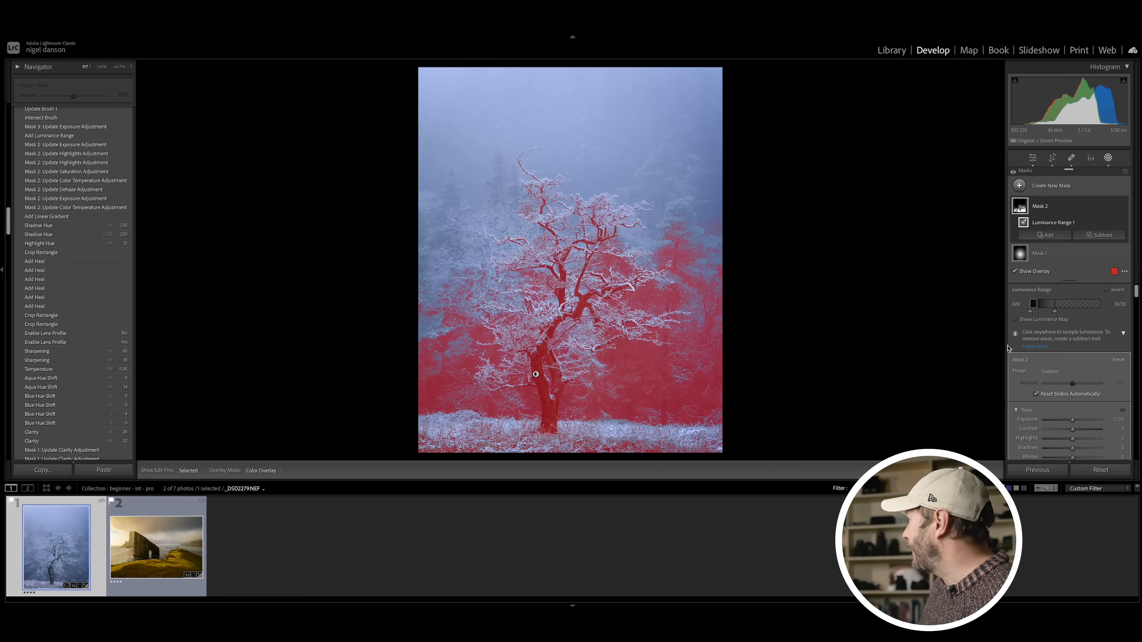
drag(1072, 421, 1069, 421)
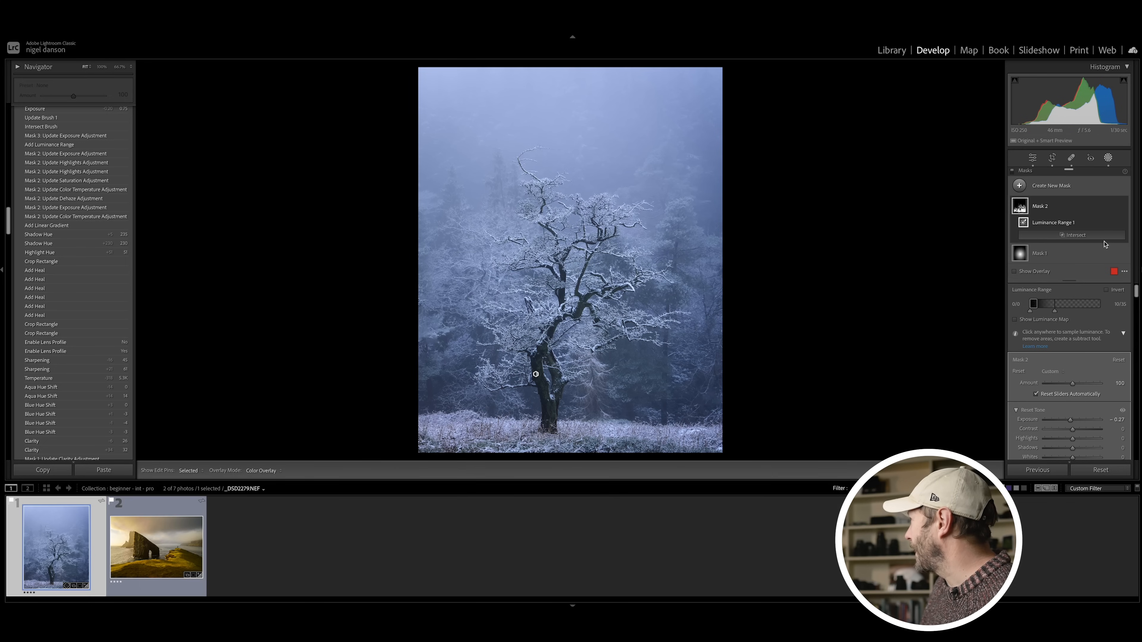
Step: Intersect the dark-tone mask with a small Brush and paint along the tree trunk
alt+click(1093, 235)
click(1054, 320)
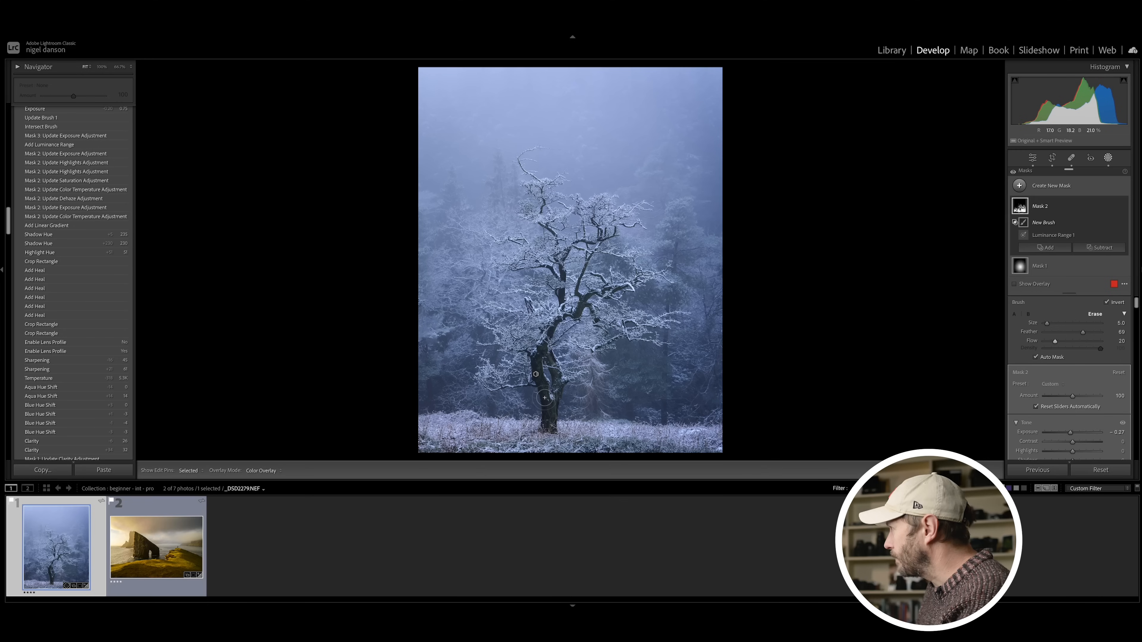
key(bracketleft)
drag(547, 419, 537, 385)
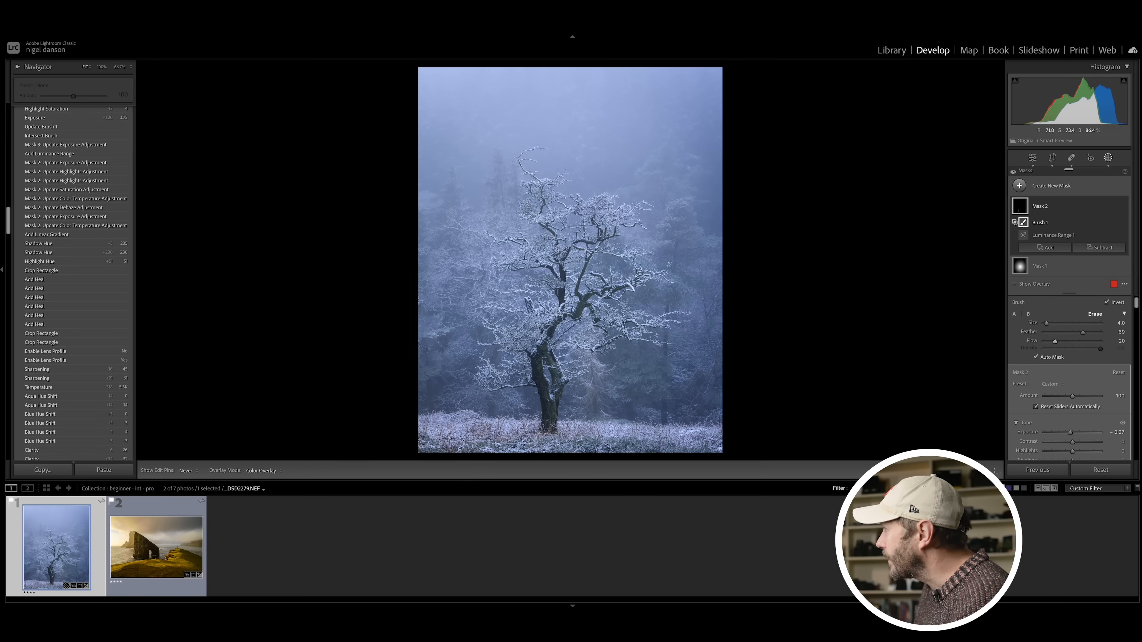
drag(546, 408, 542, 357)
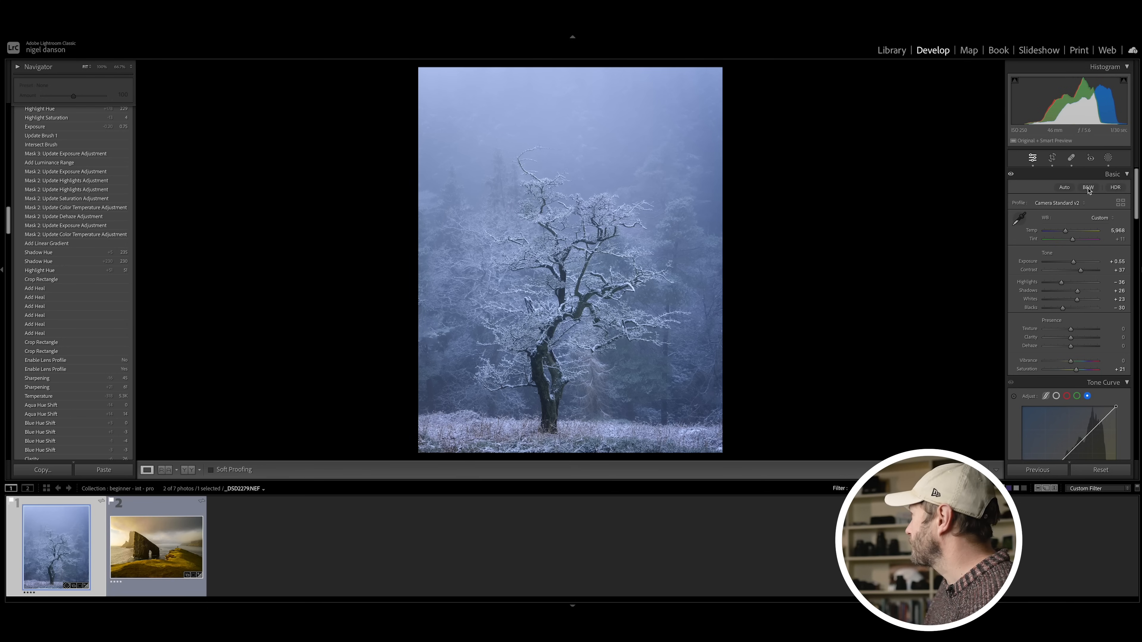
Step: Add a wide Radial Gradient mask over the misty sky and the upper half of the tree
click(1109, 157)
click(1018, 186)
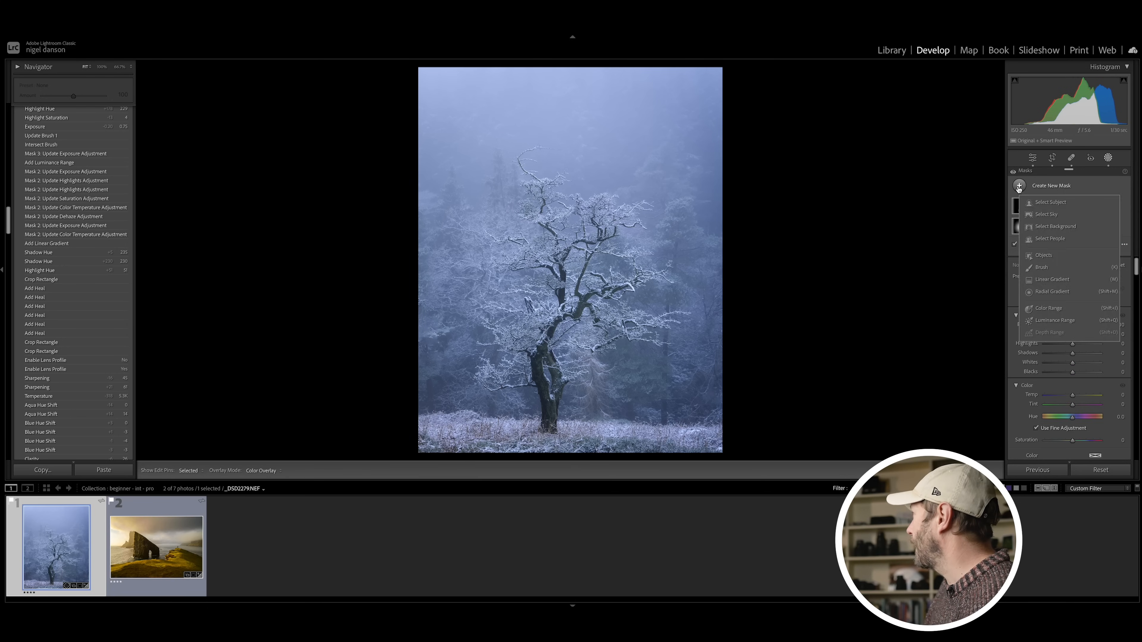
click(1050, 292)
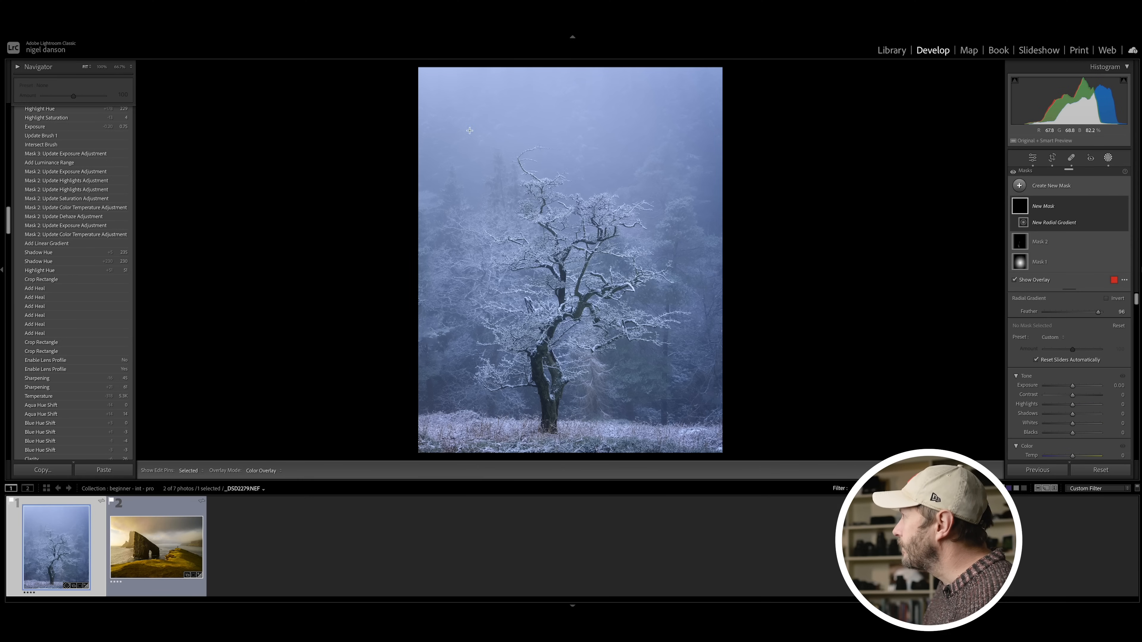
drag(496, 143, 762, 277)
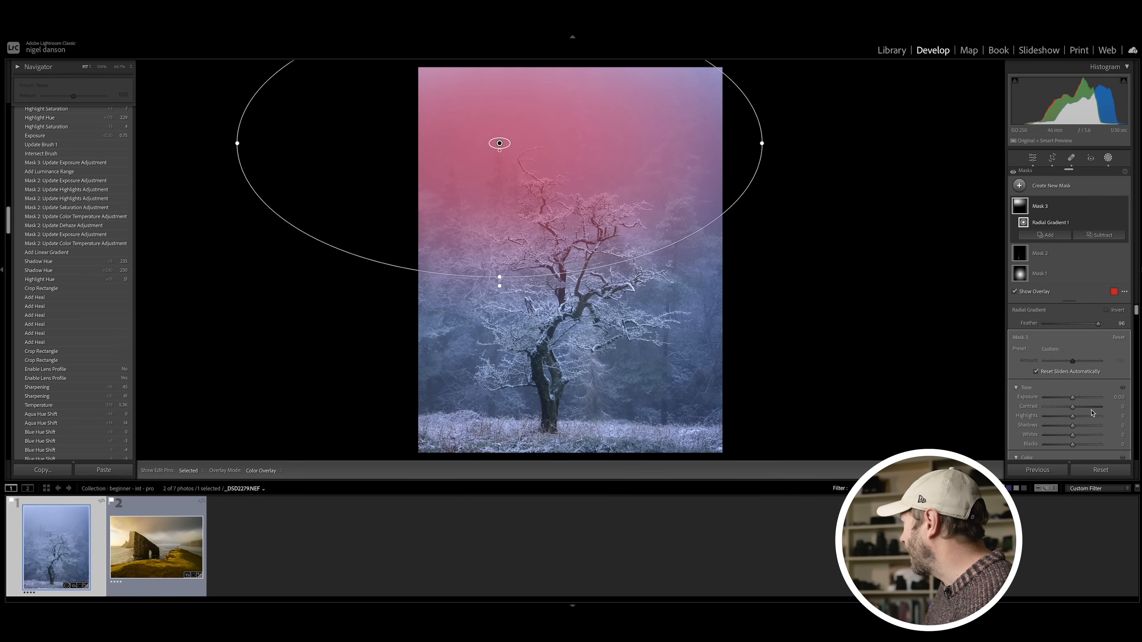
Step: Hide the mask overlay, lower the sky gradient's Dehaze slightly and raise its Whites to 35
scroll(1086, 416, down, 10)
scroll(1083, 417, down, 5)
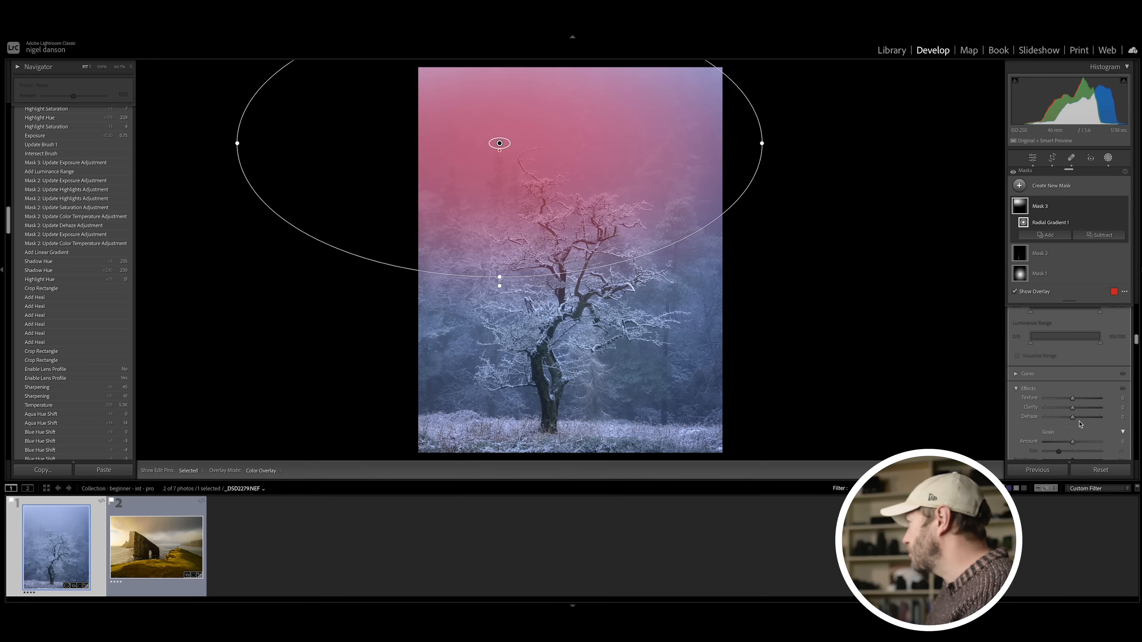
key(o)
drag(1070, 418, 1066, 418)
scroll(1074, 400, up, 5)
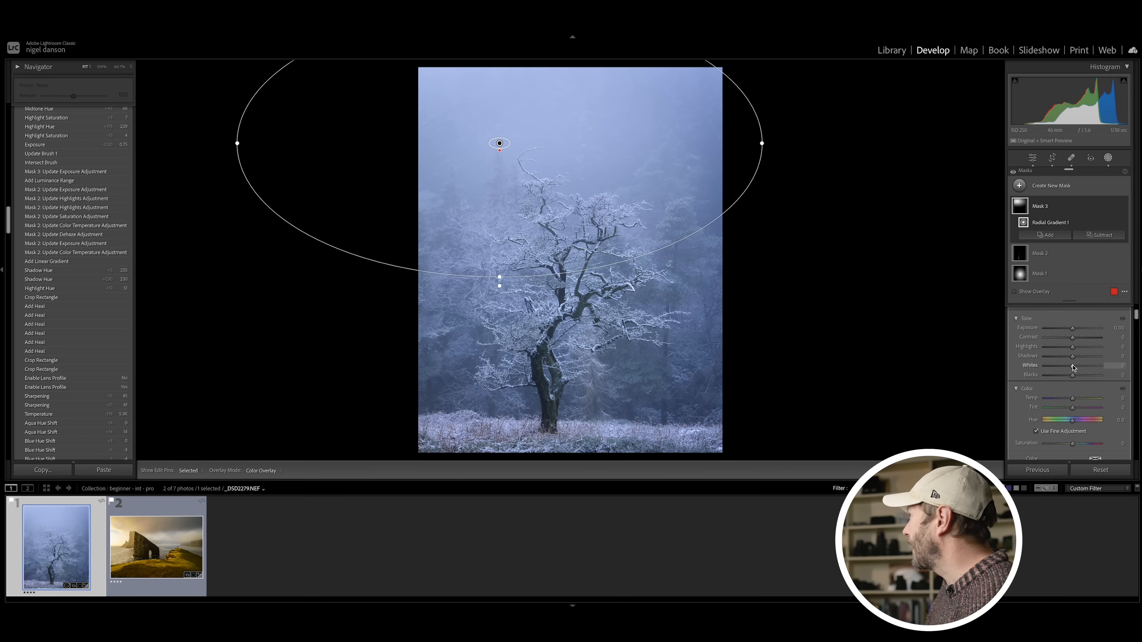
drag(1078, 368, 1082, 367)
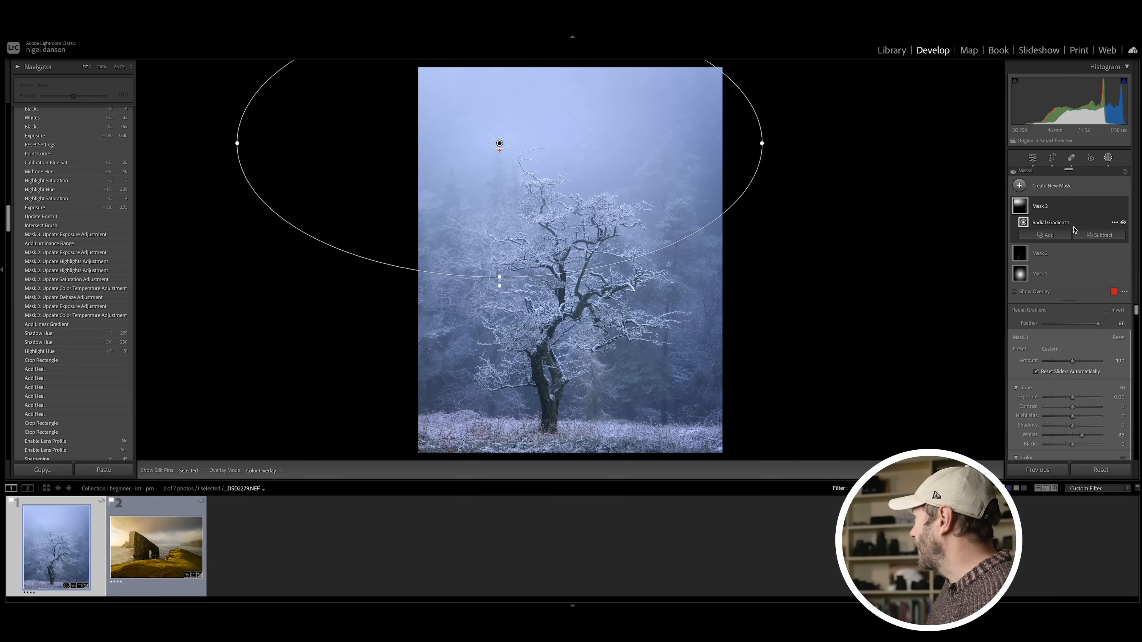
Step: Intersect the radial sky mask with a Luminance Range and narrow the range to the brightest tones
alt+click(1079, 236)
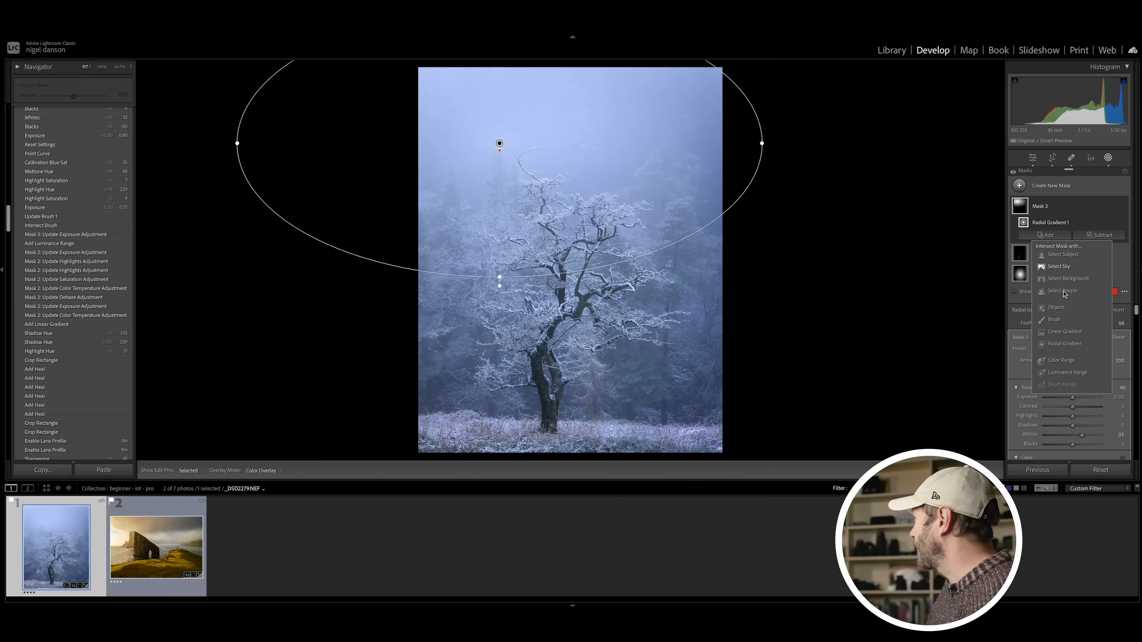
click(1063, 373)
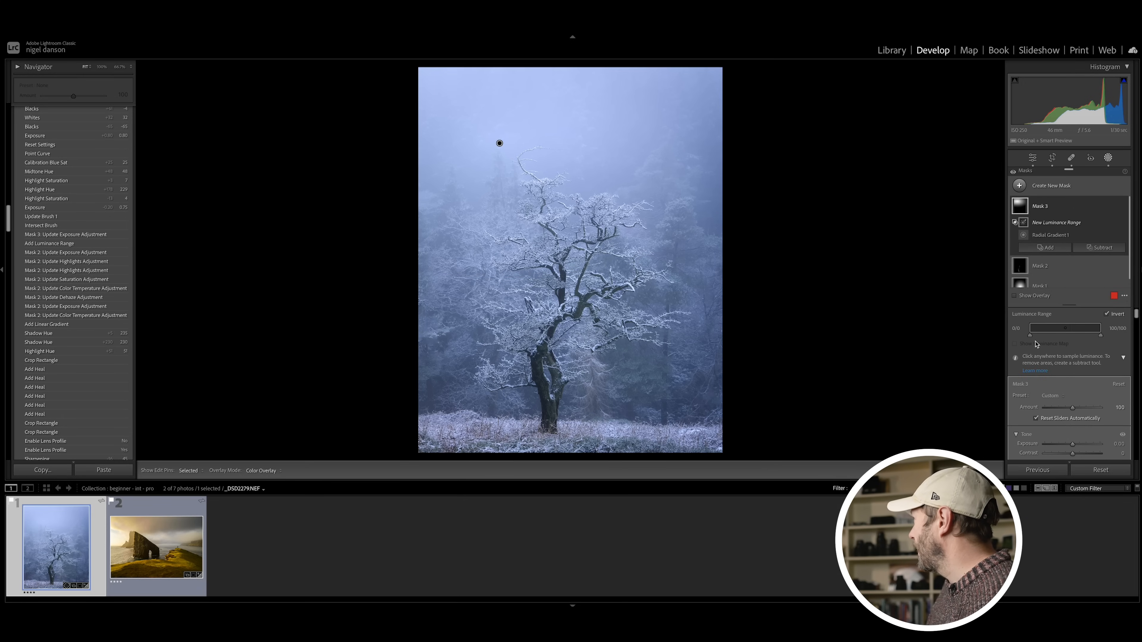
drag(1030, 335, 1087, 332)
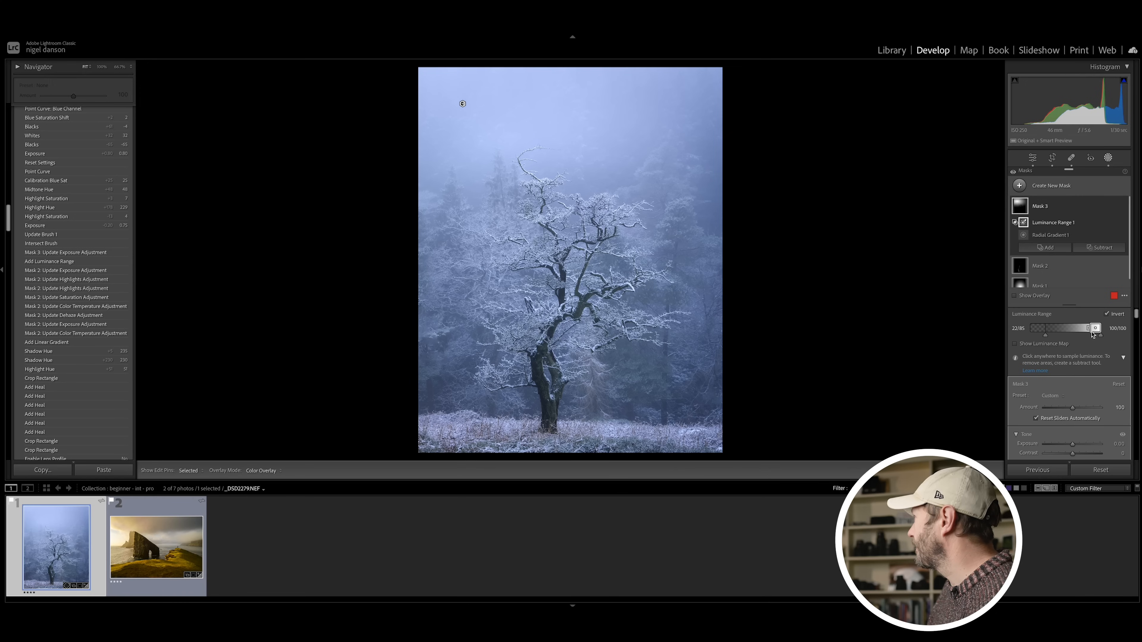
double_click(1099, 332)
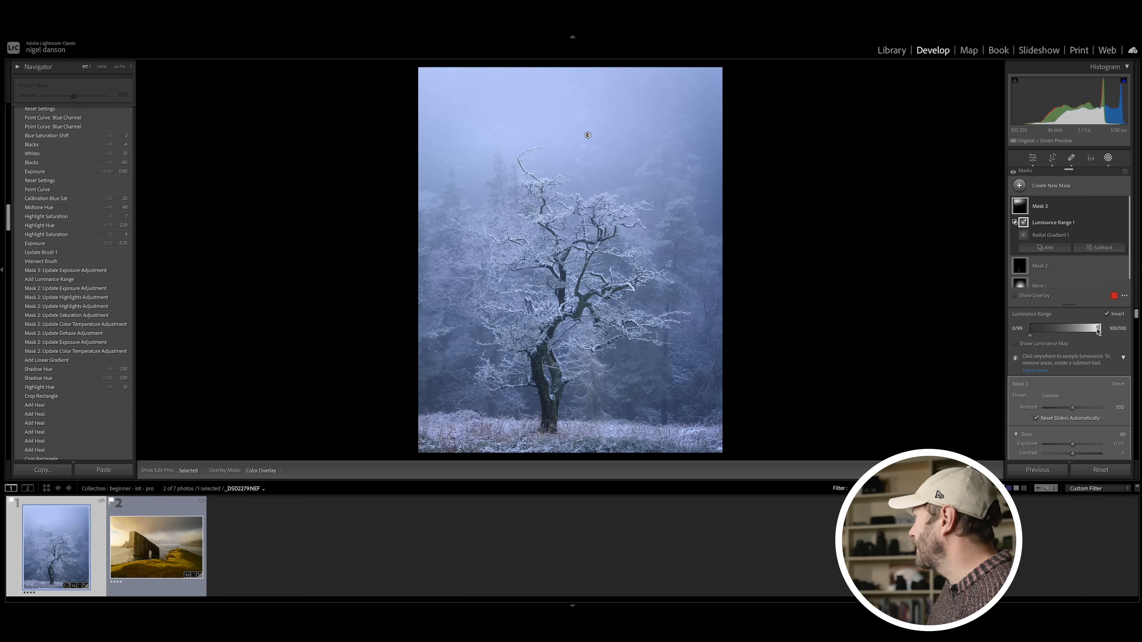
drag(1091, 331, 1096, 331)
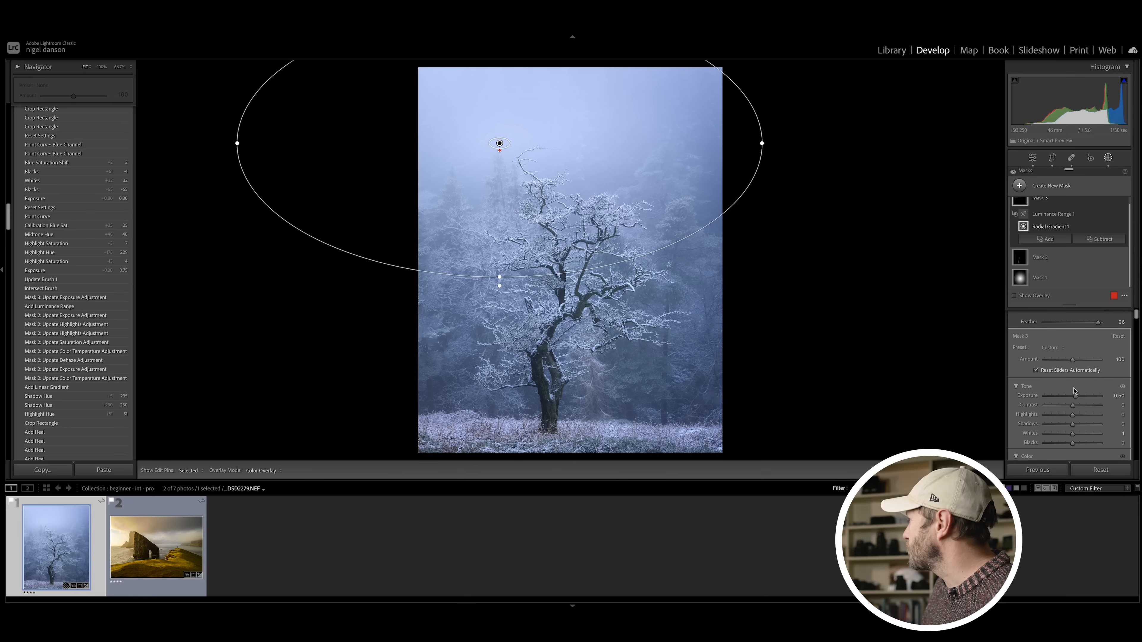
Step: Set the intersected sky mask's Exposure to 0.32 and its Contrast to 24
drag(1075, 395, 1079, 410)
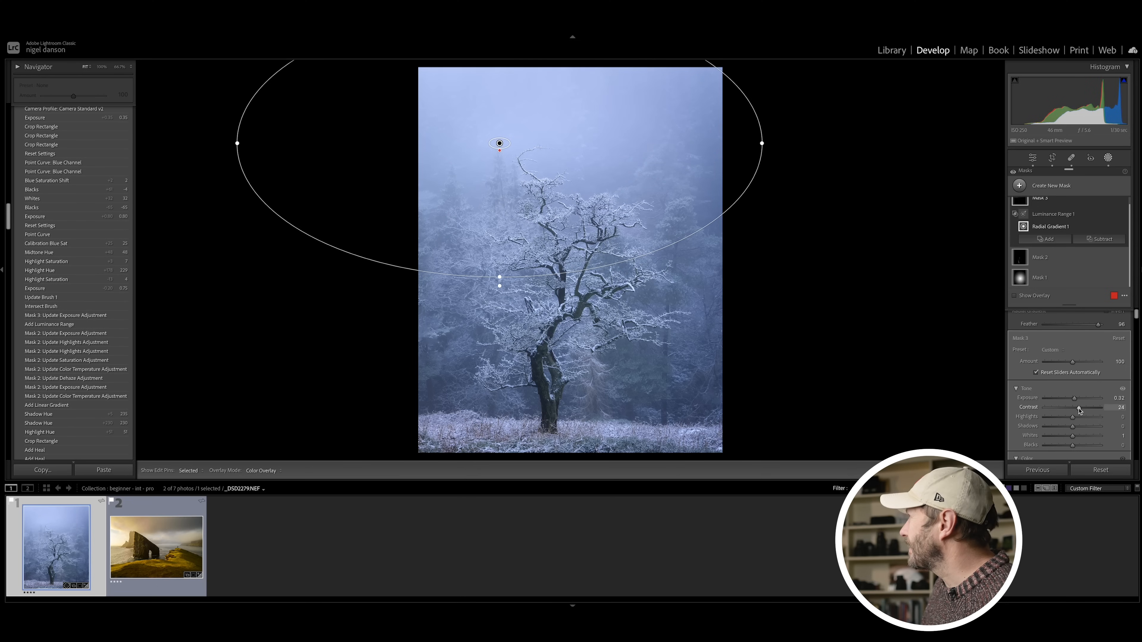
scroll(1075, 391, down, 5)
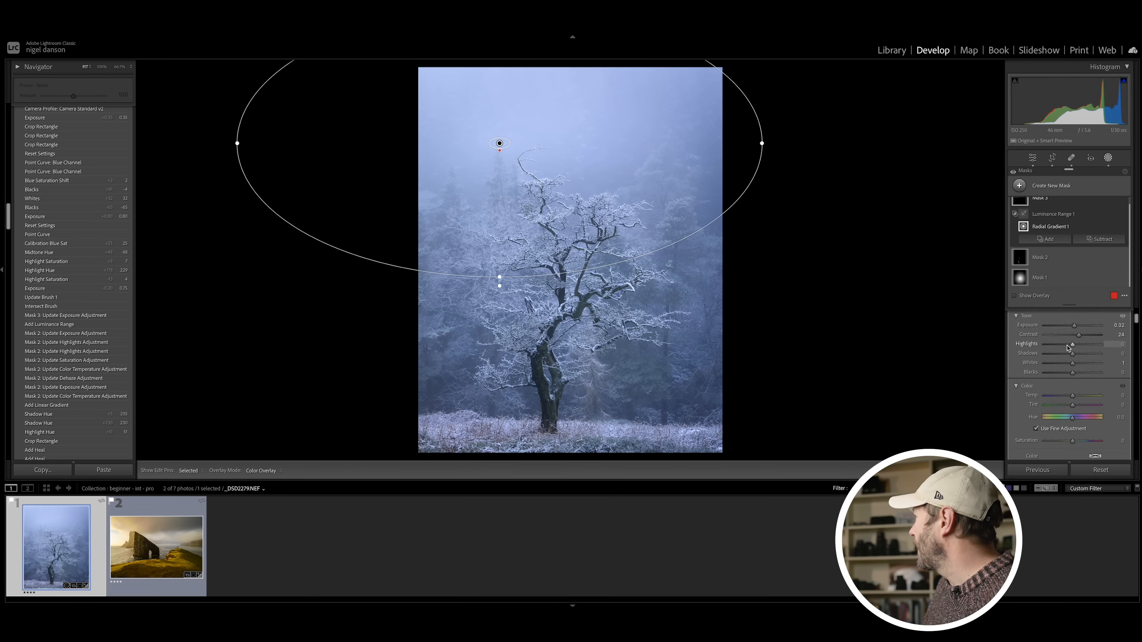
Step: Fine-tune the sky mask's Whites and raise the Whites of the radial mask around the tree to about 41
drag(1071, 366, 1073, 365)
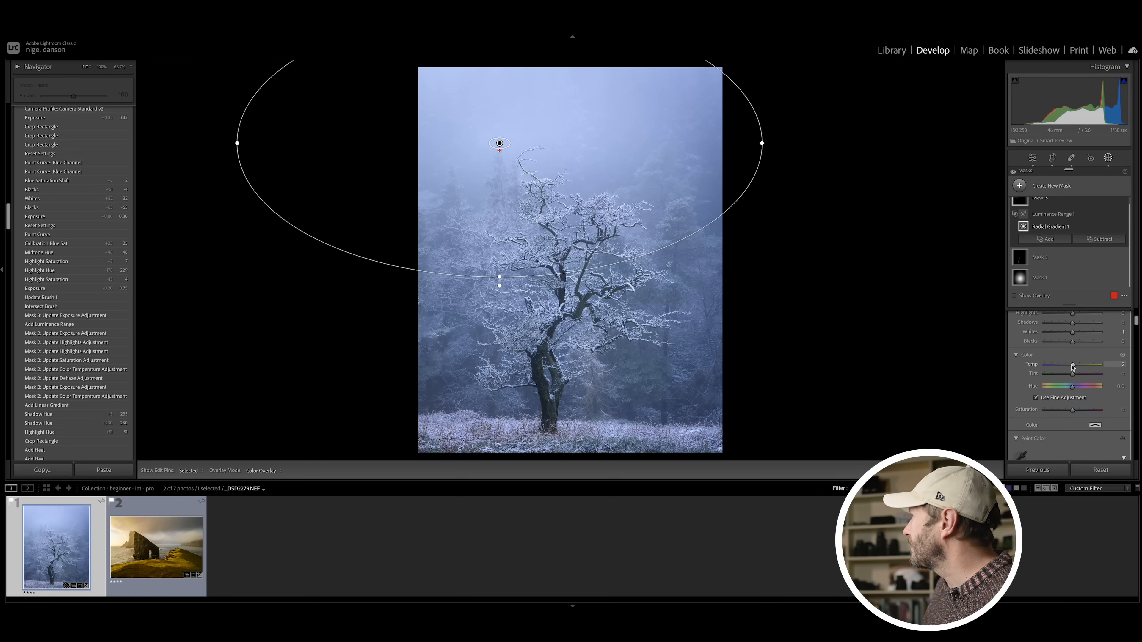
click(1109, 158)
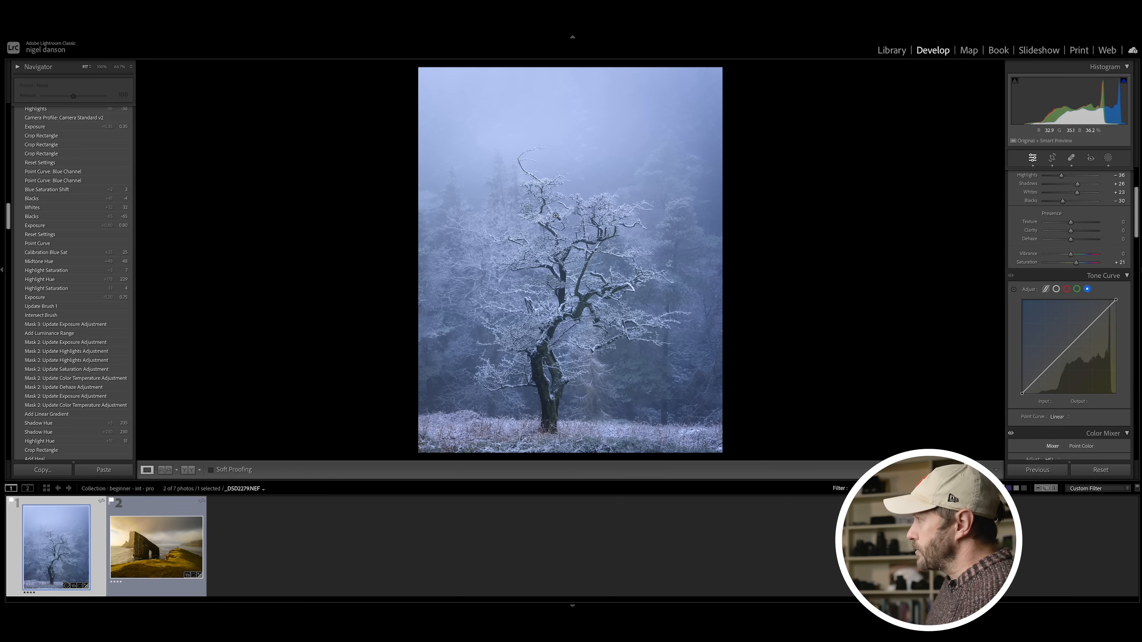
click(1108, 159)
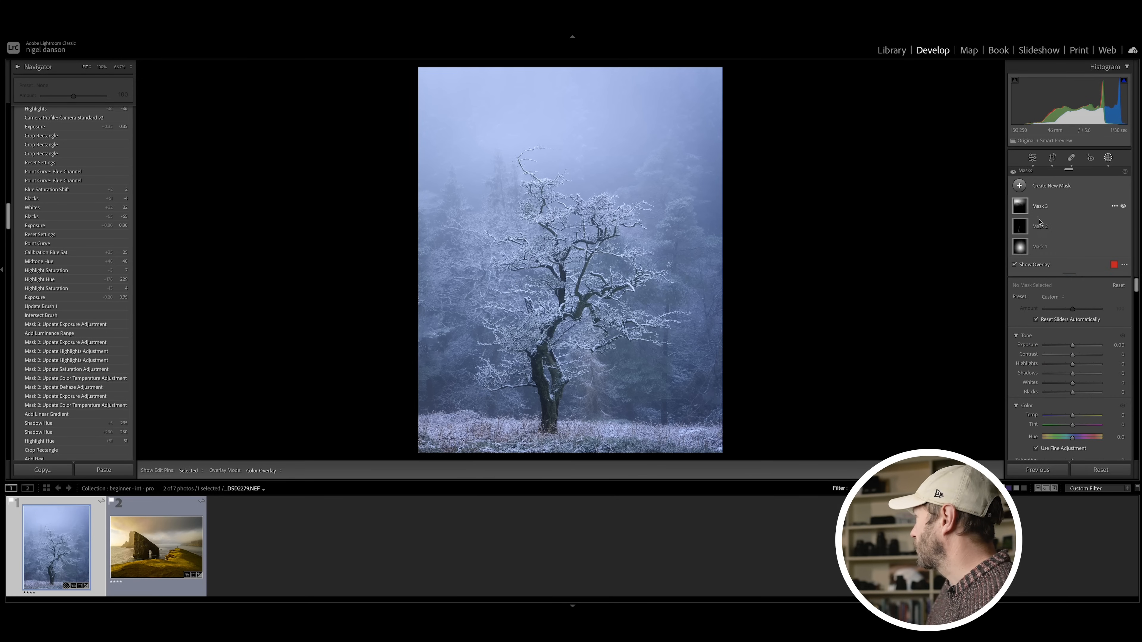
click(1036, 246)
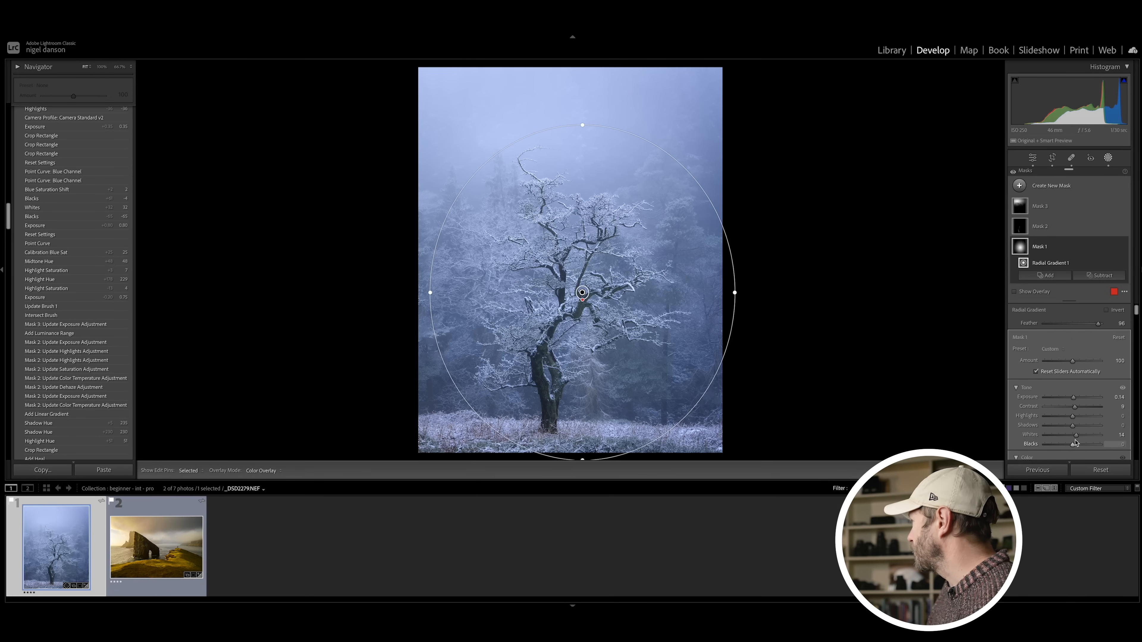
drag(1079, 439, 1085, 439)
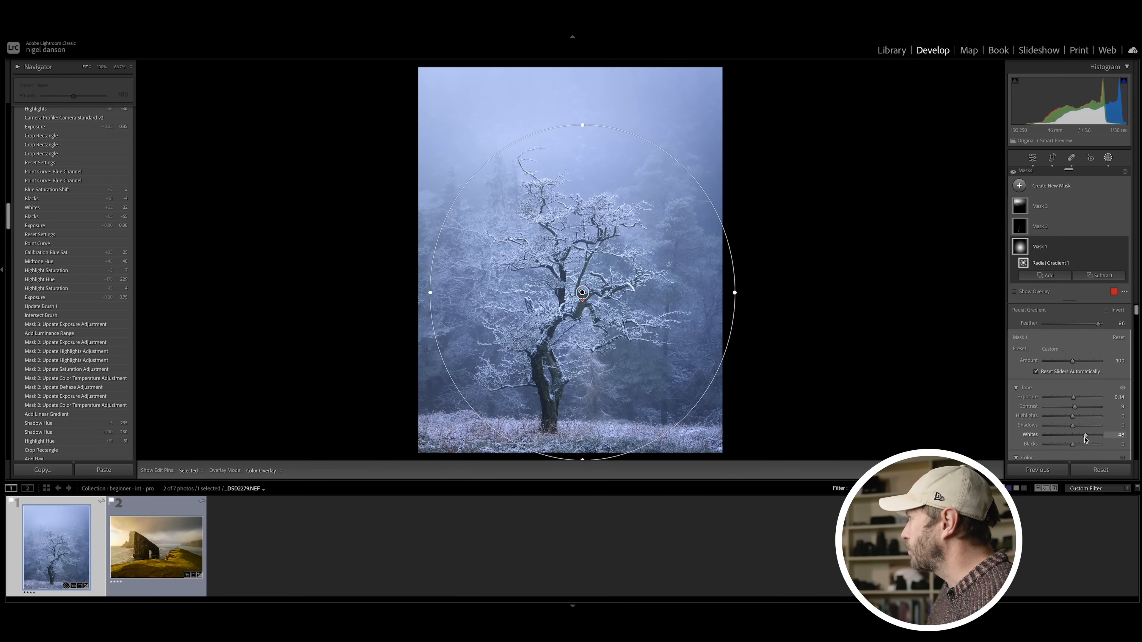
click(1108, 158)
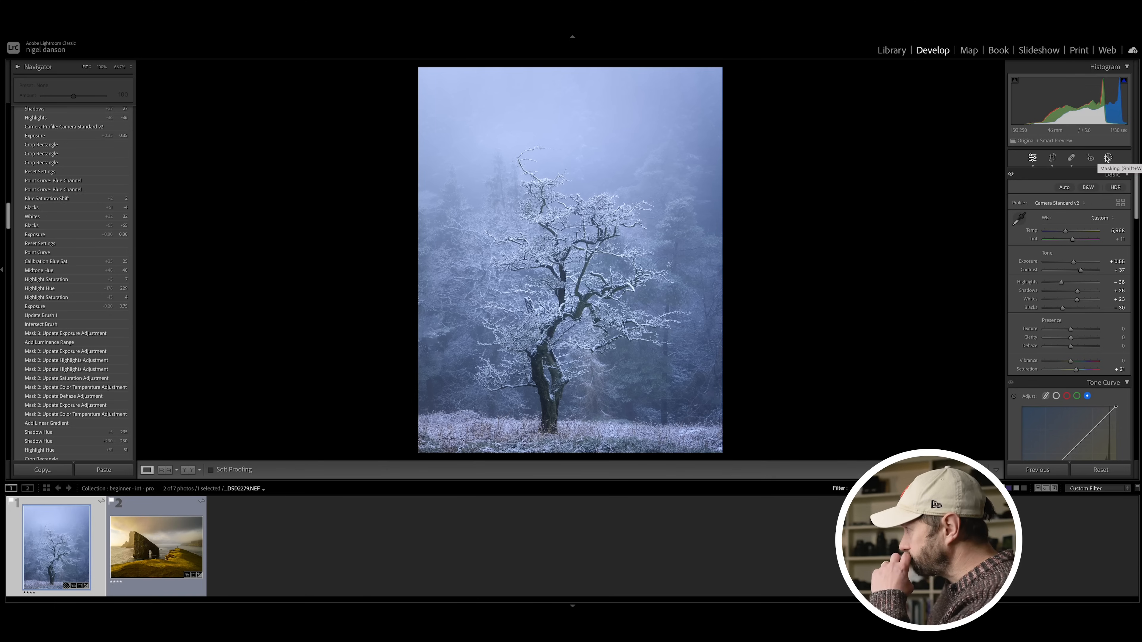
Step: Lift the tone curve's blue channel in the highlights to about input 210, output 220, and set Blue Primary Saturation to +30
scroll(1072, 355, down, 3)
scroll(1071, 353, down, 3)
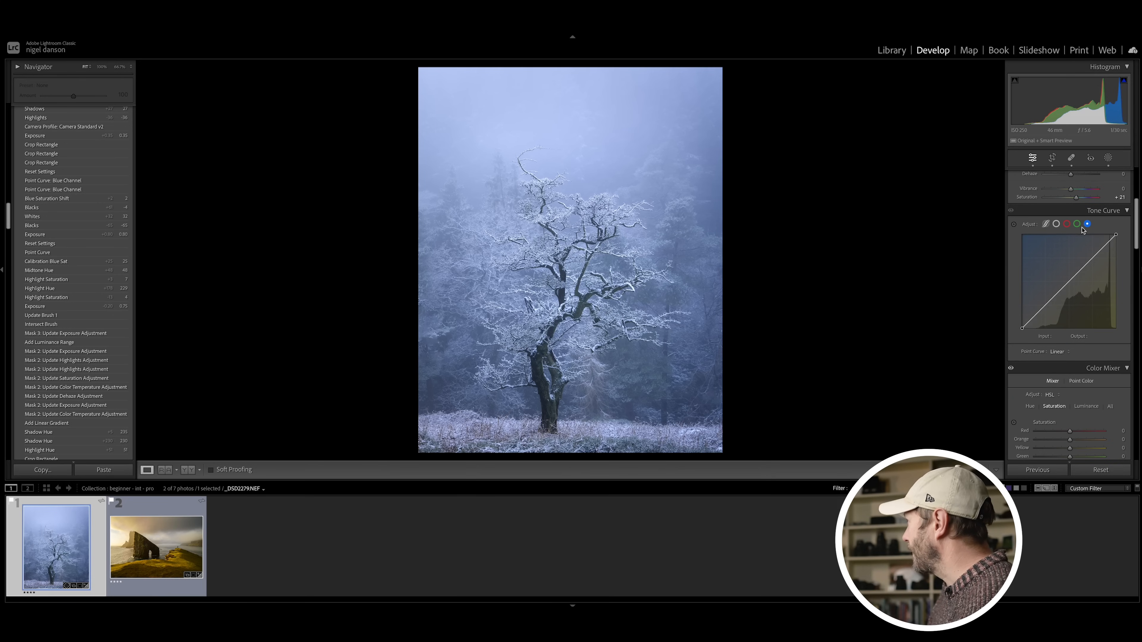
click(1056, 225)
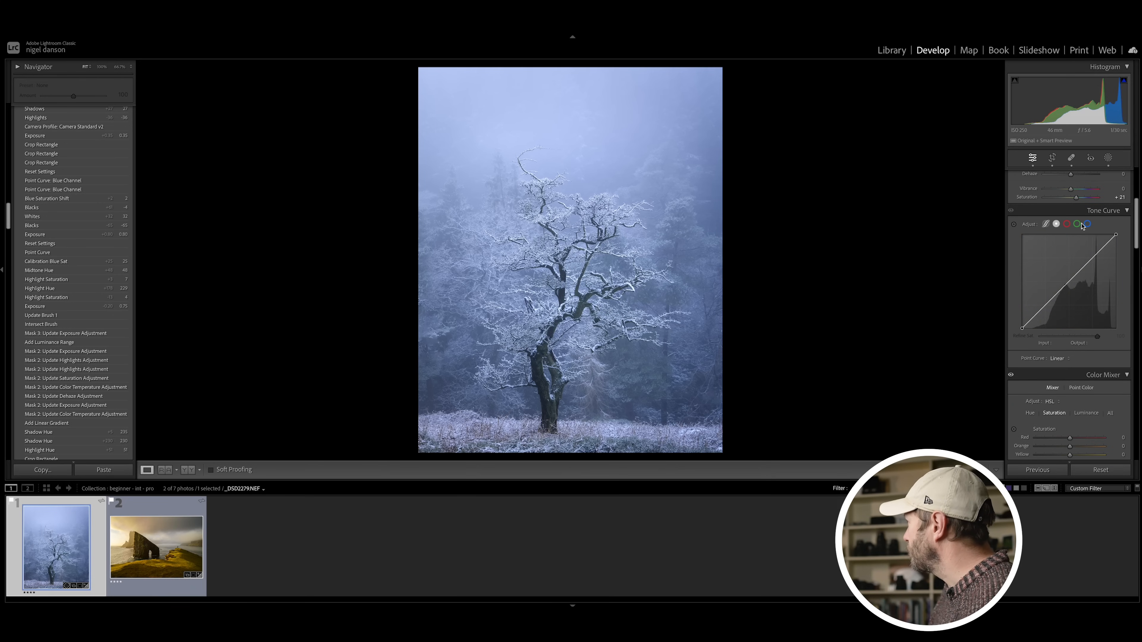
click(1088, 225)
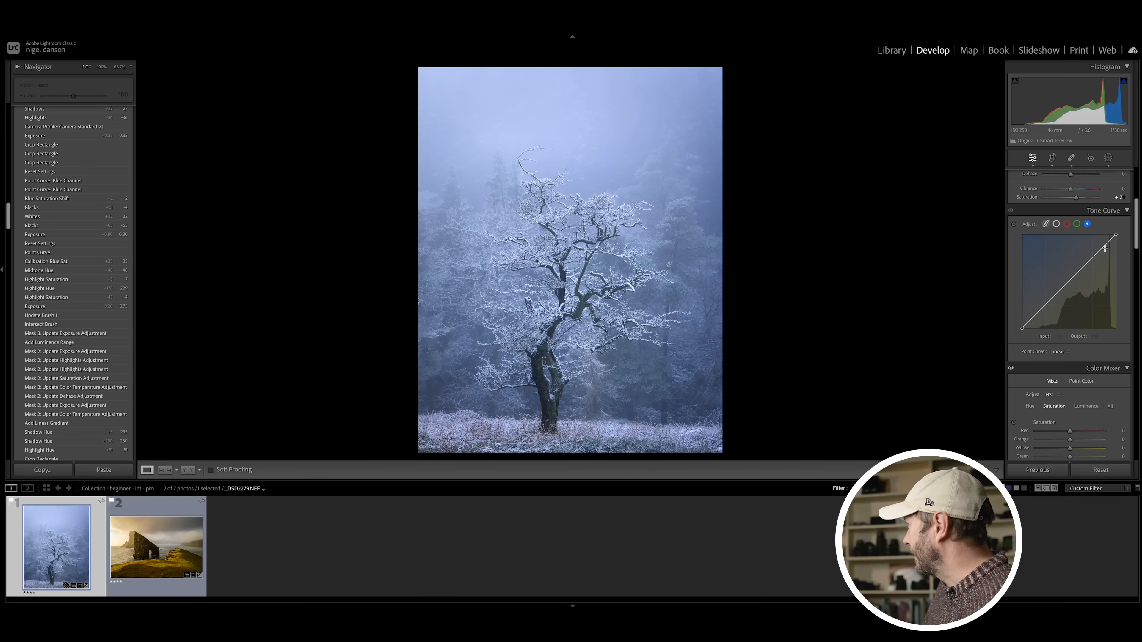
drag(1102, 247, 1100, 249)
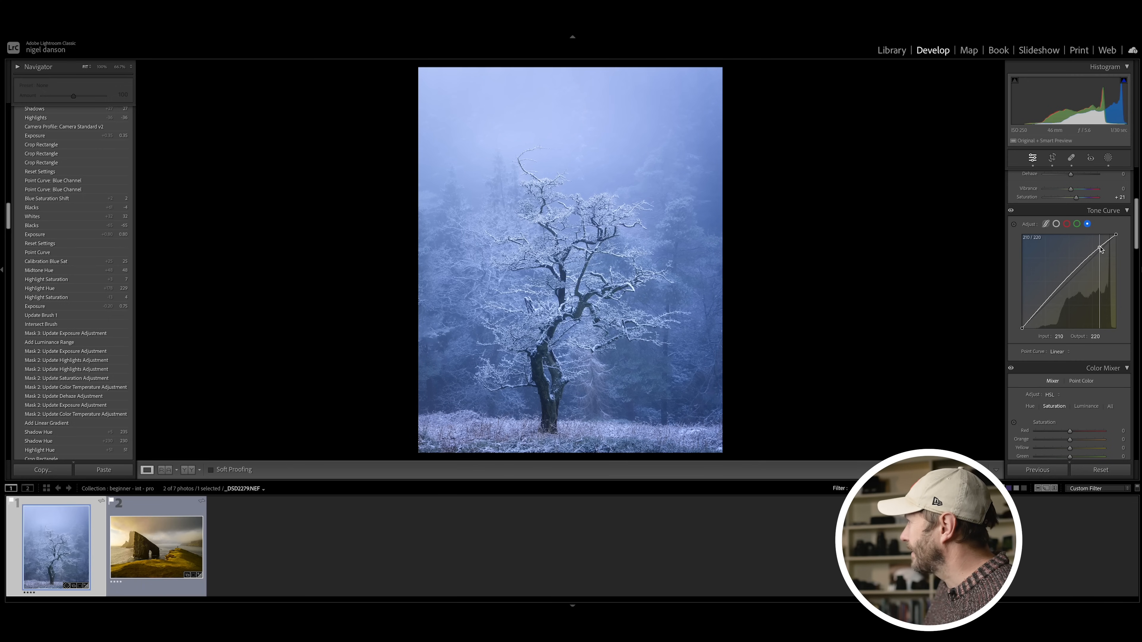
drag(1100, 249, 1100, 247)
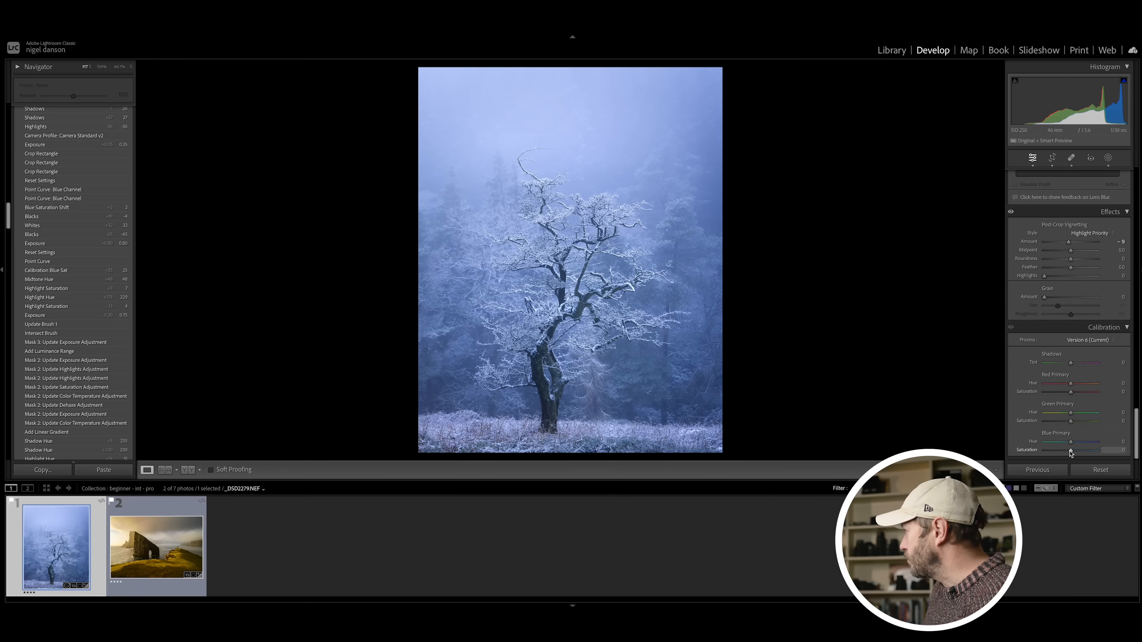
drag(1077, 452, 1075, 452)
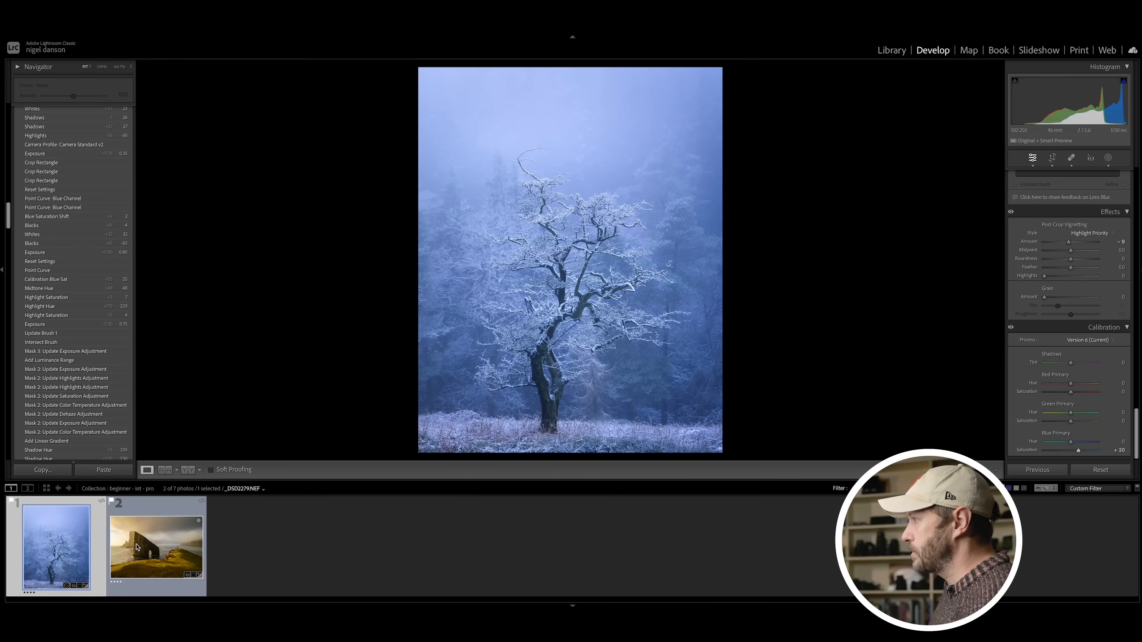
Step: Switch to the sea stack photo and add a large Radial Gradient mask over the bright sky, spanning the sea stack
click(137, 547)
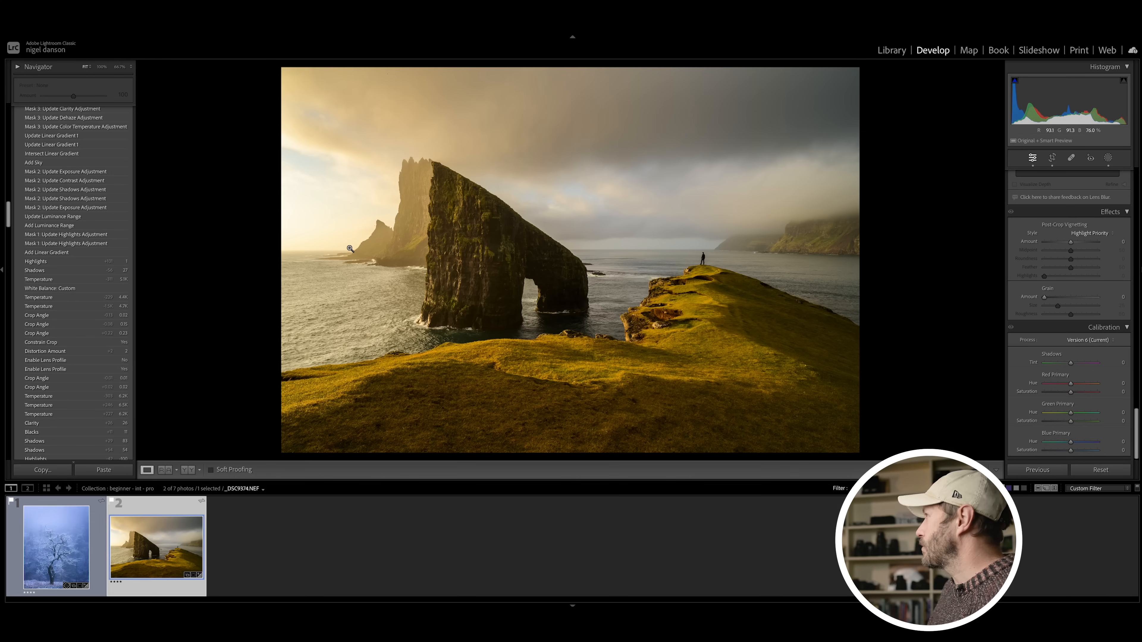
click(1108, 158)
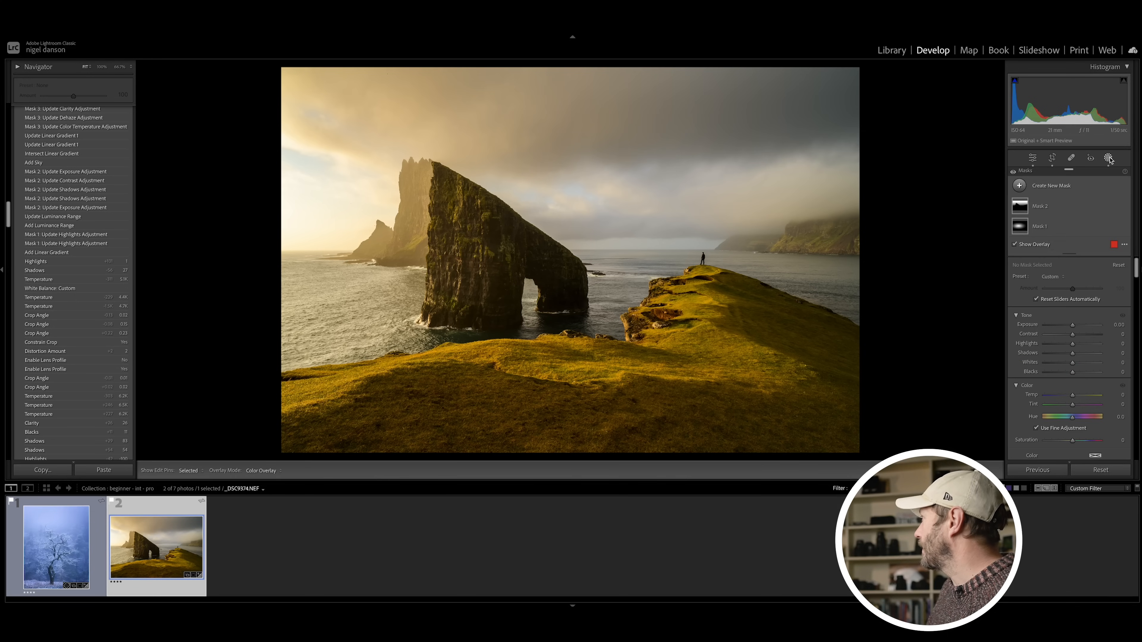
click(1022, 187)
click(1045, 284)
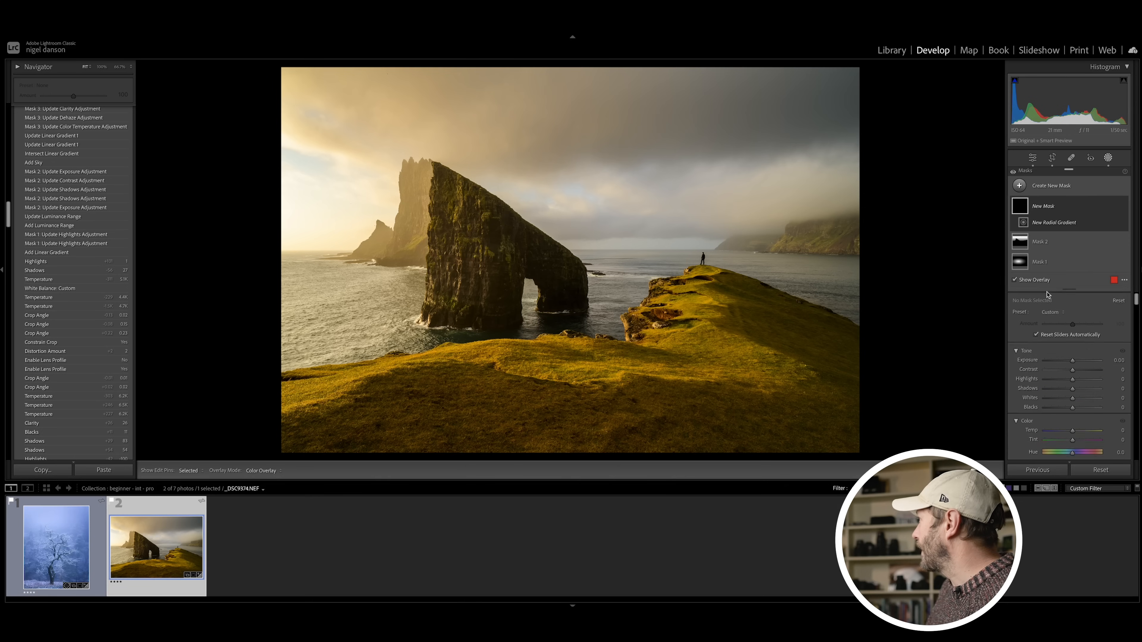
drag(354, 179, 197, 98)
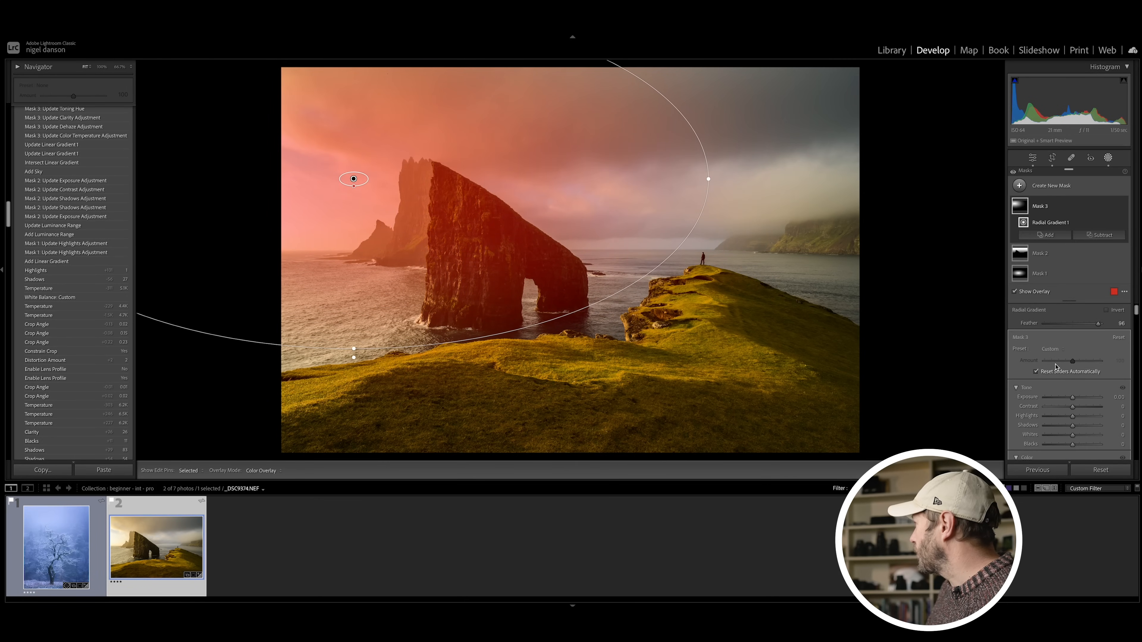
Step: Lower the new radial mask's Dehaze to create haze and warm its Temp to 15
scroll(1054, 369, down, 10)
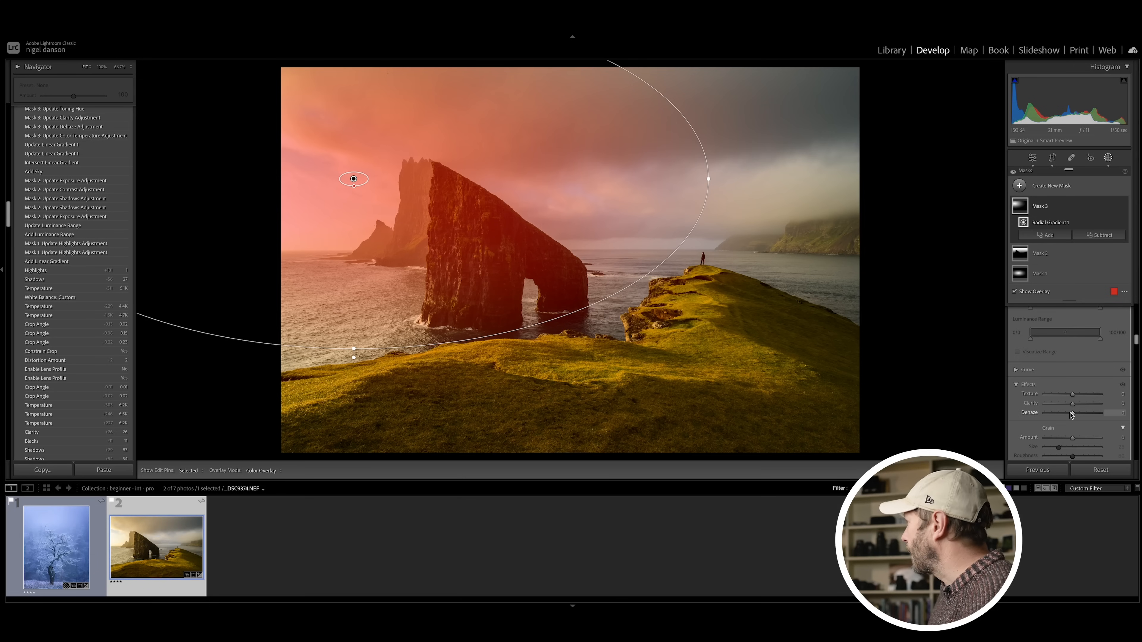
drag(1072, 414, 1061, 414)
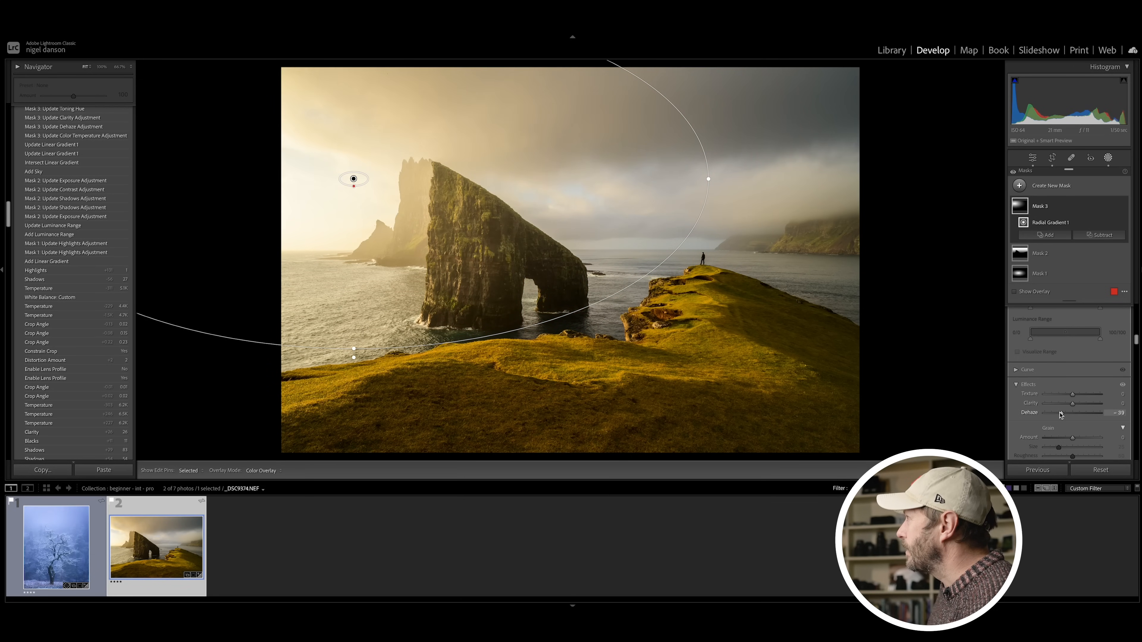
scroll(1063, 413, up, 8)
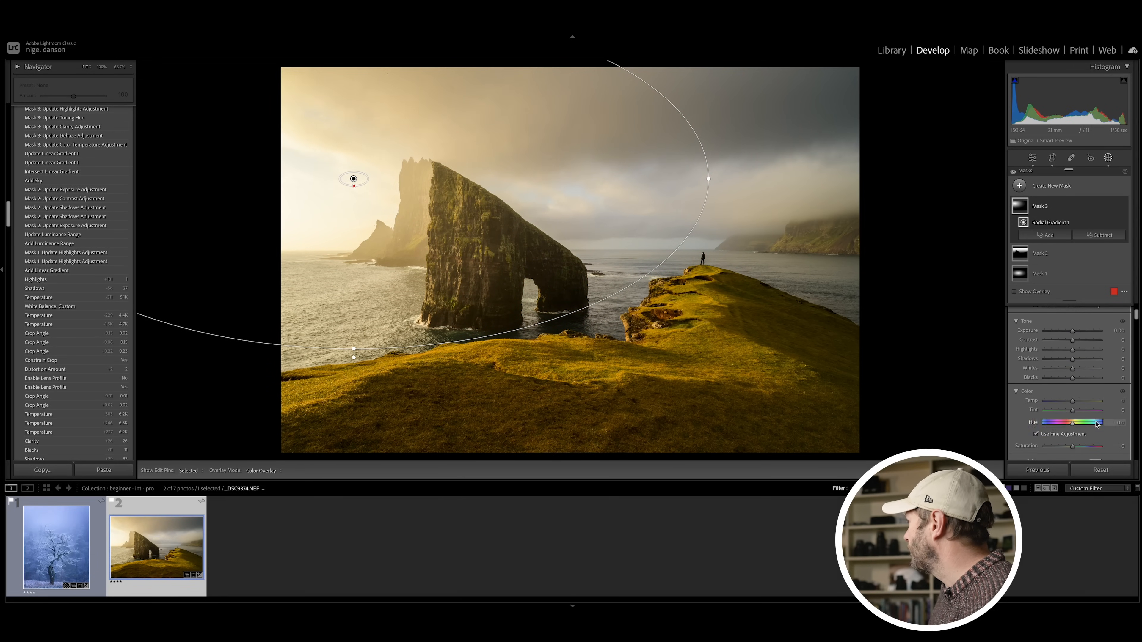
drag(1072, 402, 1074, 404)
Step: Tint the radial mask with a pale yellow at 12% saturation and compare the photo with and without the gradient
scroll(1079, 405, down, 3)
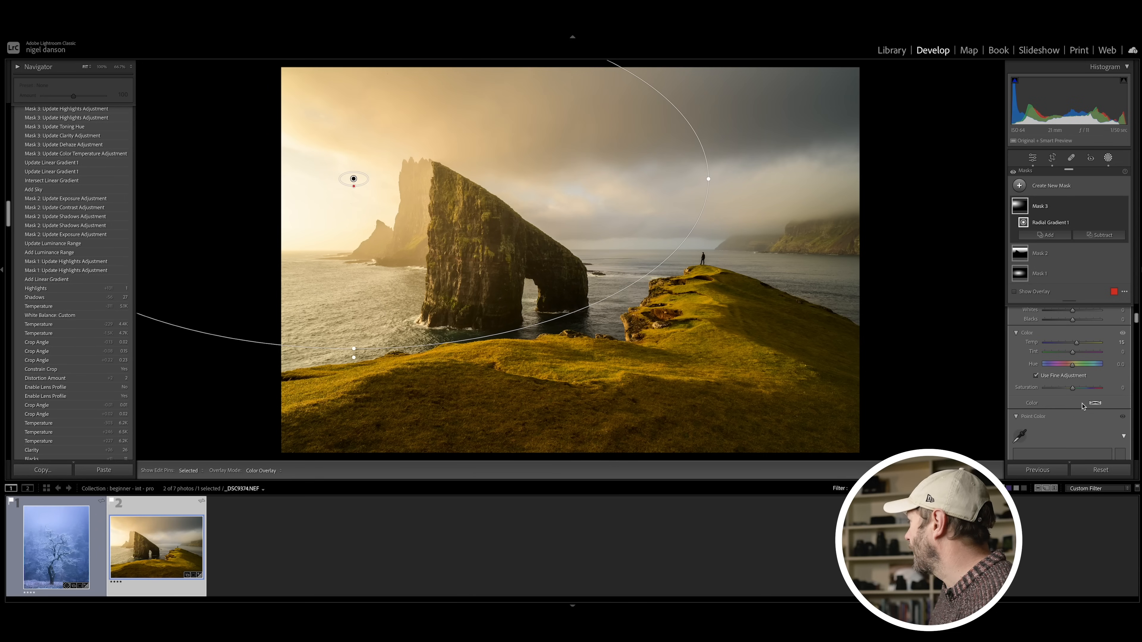
click(1094, 404)
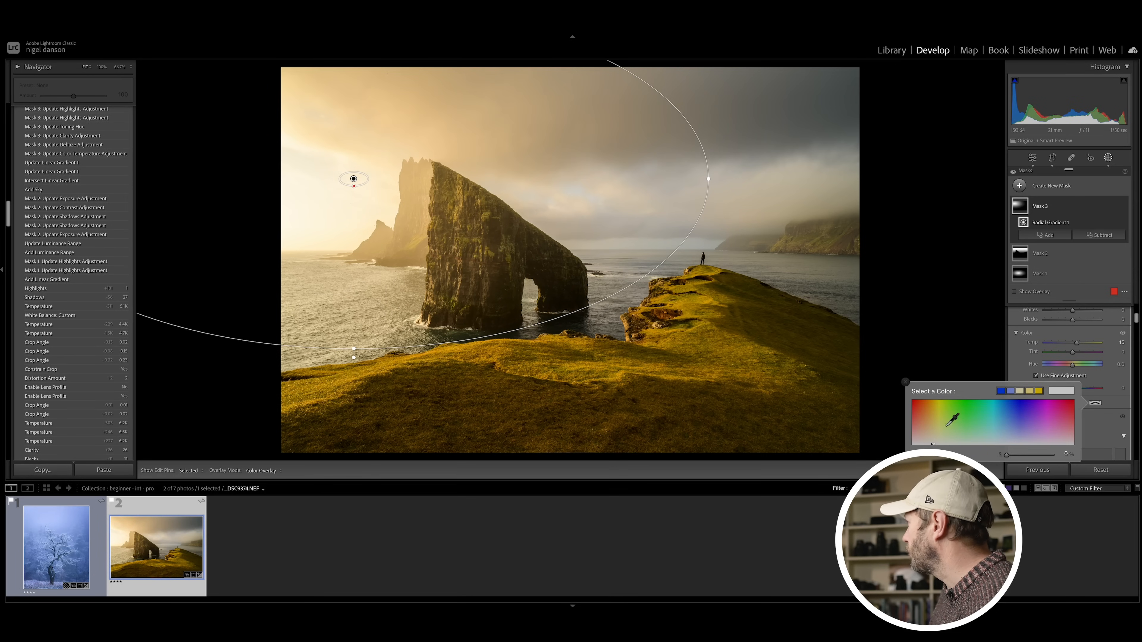
click(1055, 413)
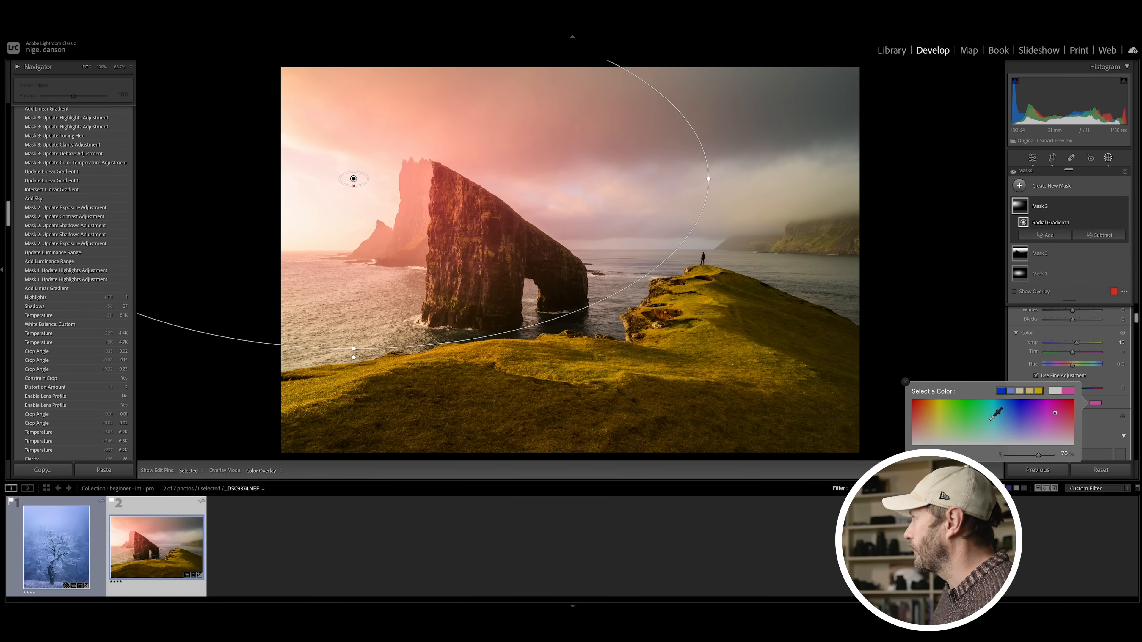
click(935, 435)
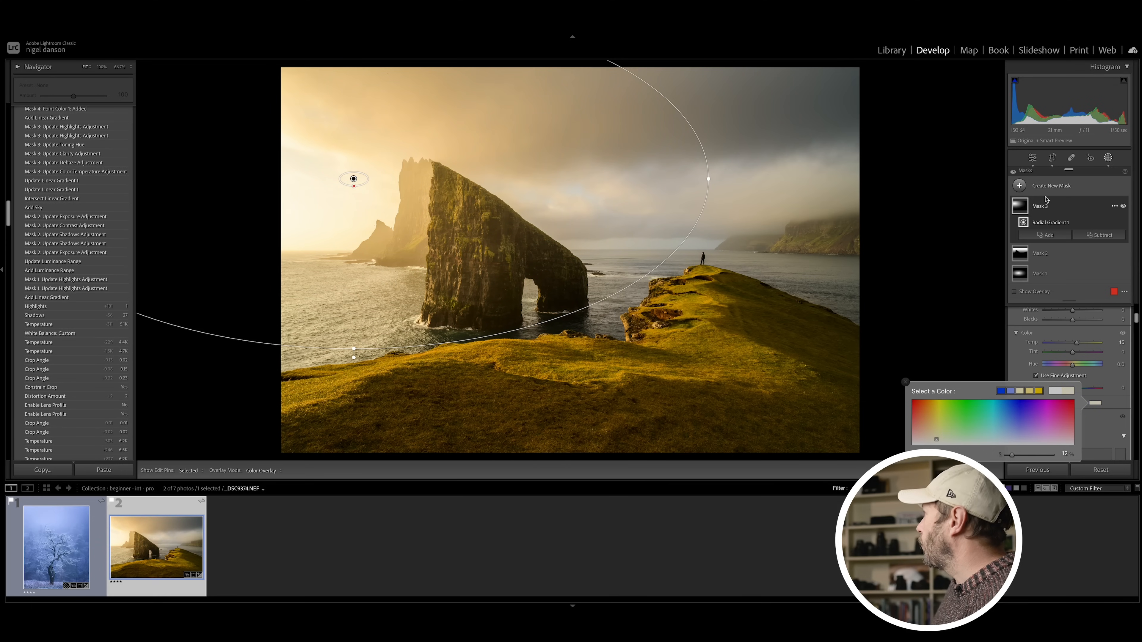
click(1066, 208)
click(1066, 209)
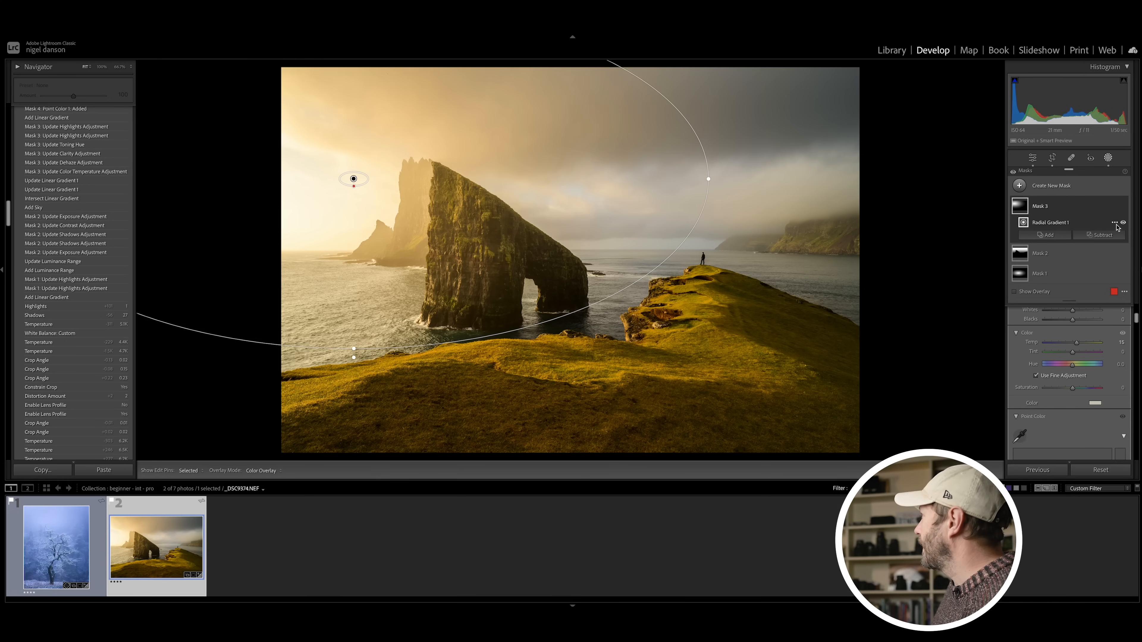
click(1123, 222)
click(1122, 223)
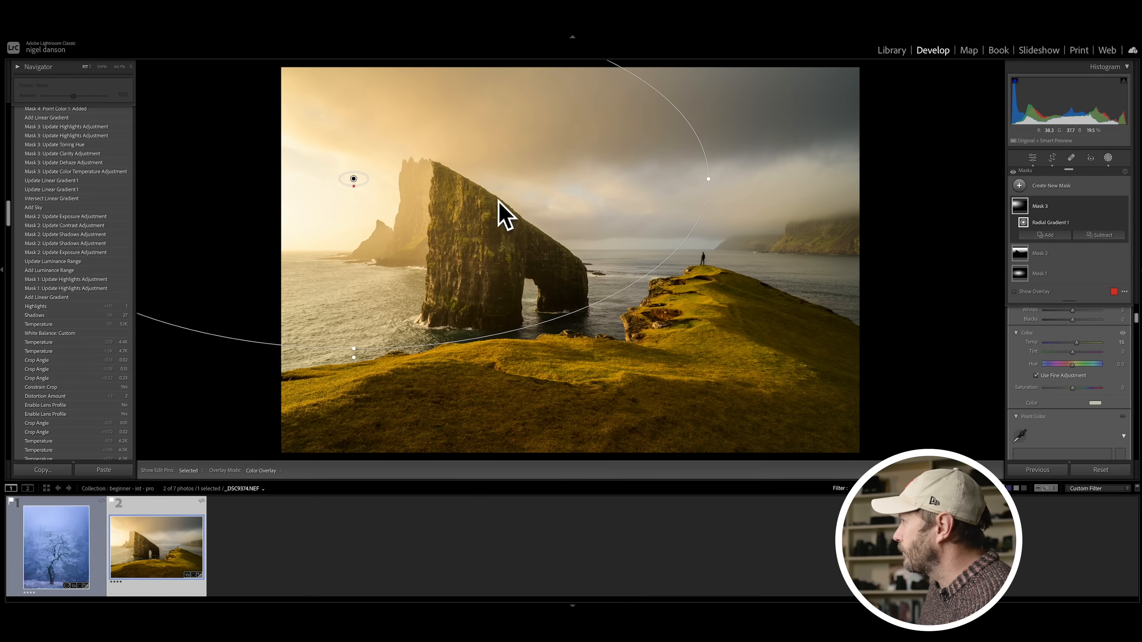
Step: Subtract a Luminance Range sampled from the dark rock face of the sea stack from the radial mask
click(1100, 235)
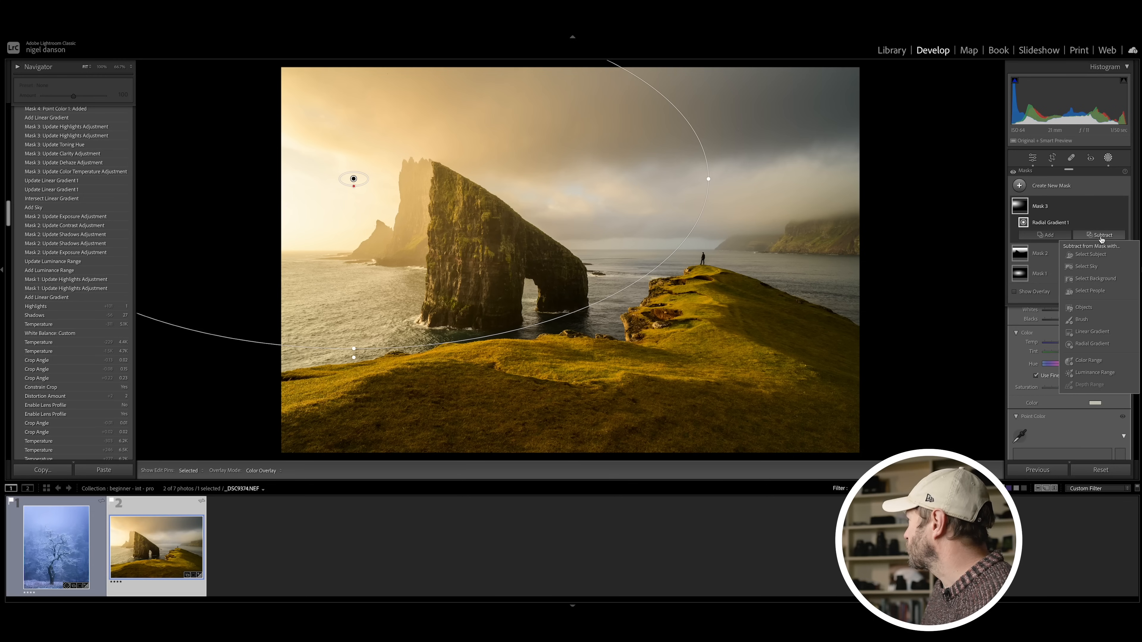
click(1099, 373)
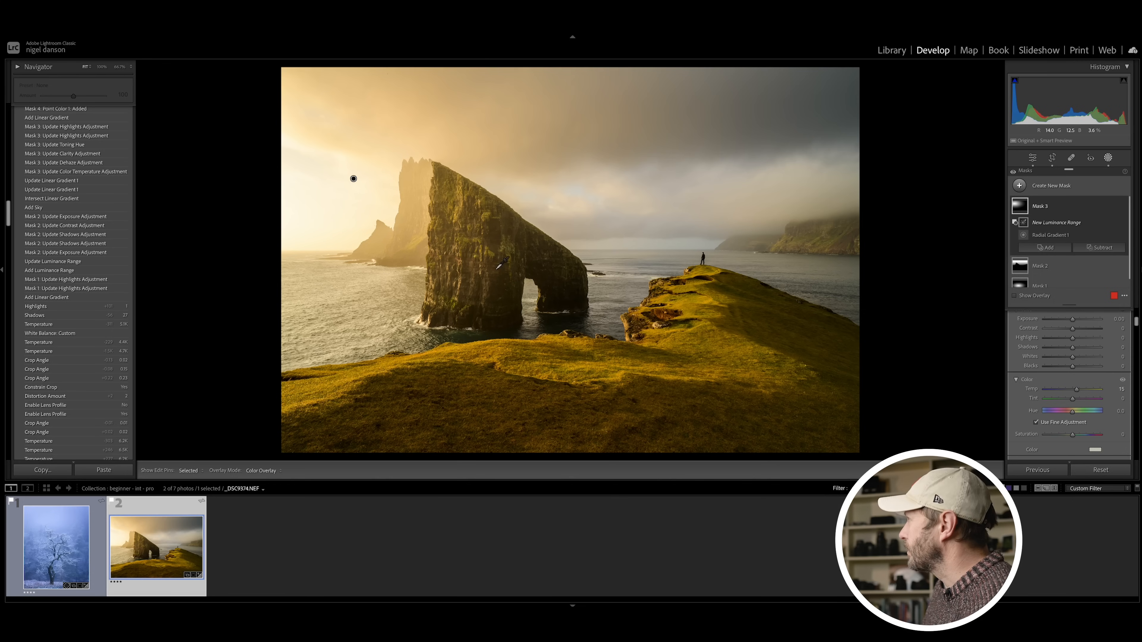
click(452, 226)
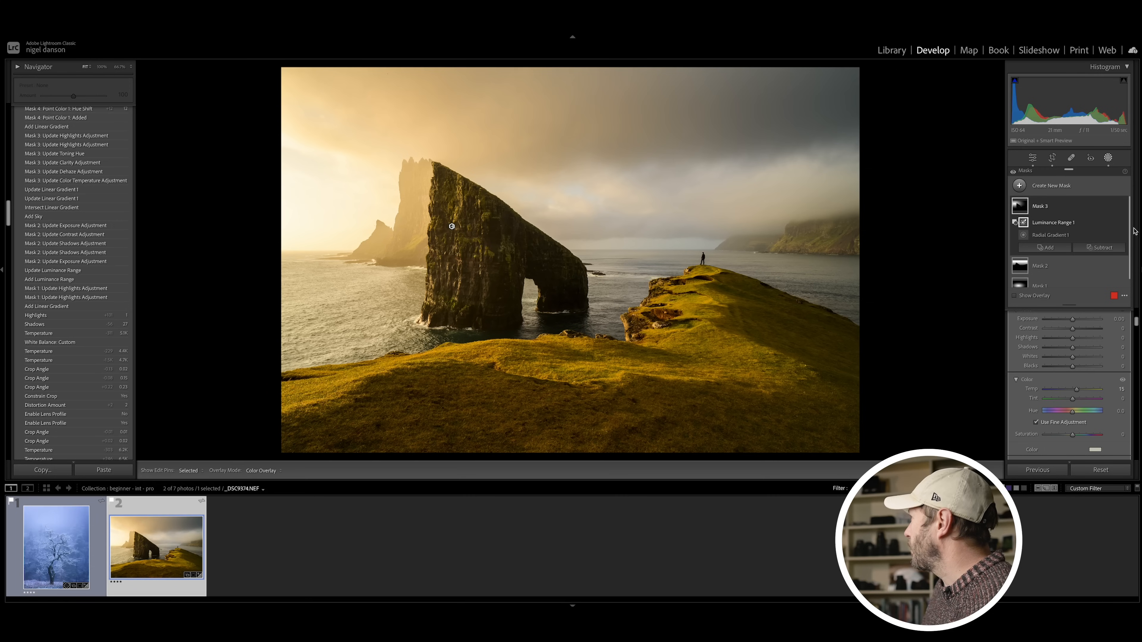
Step: Compare the photo with Mask 3 hidden and shown to judge its effect on the sea stack
click(1124, 206)
click(1123, 207)
click(1123, 206)
click(1123, 207)
click(1124, 206)
click(1123, 207)
click(1124, 206)
click(1124, 206)
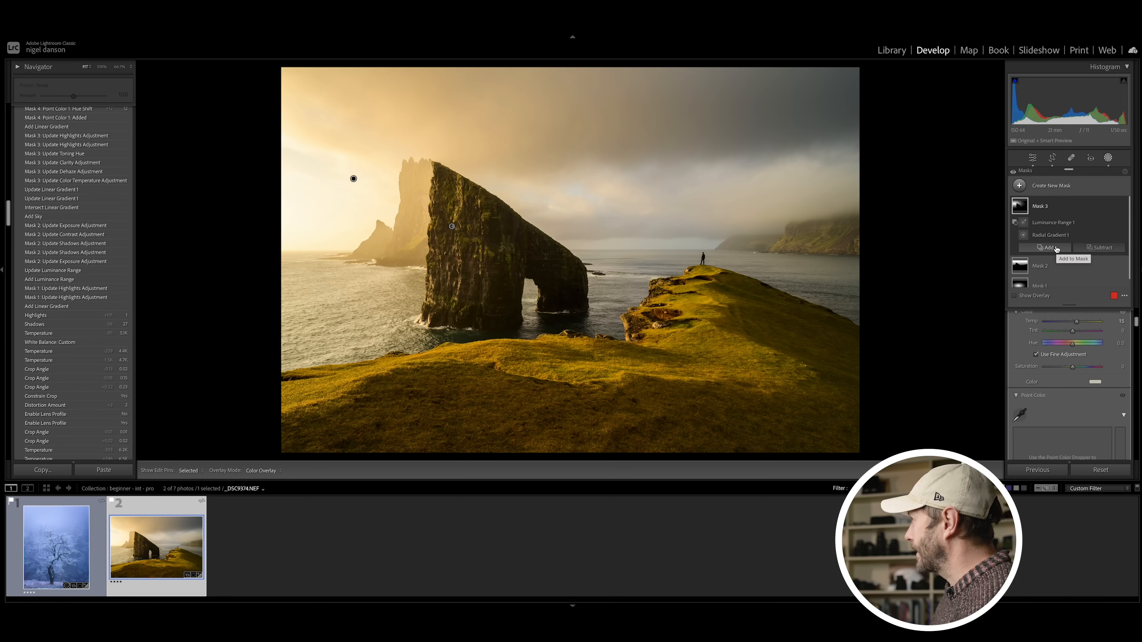
Step: Add a Brush to Mask 3 and paint over the sea stack's rock face, checking the brush's effect by hiding and showing it
click(1055, 248)
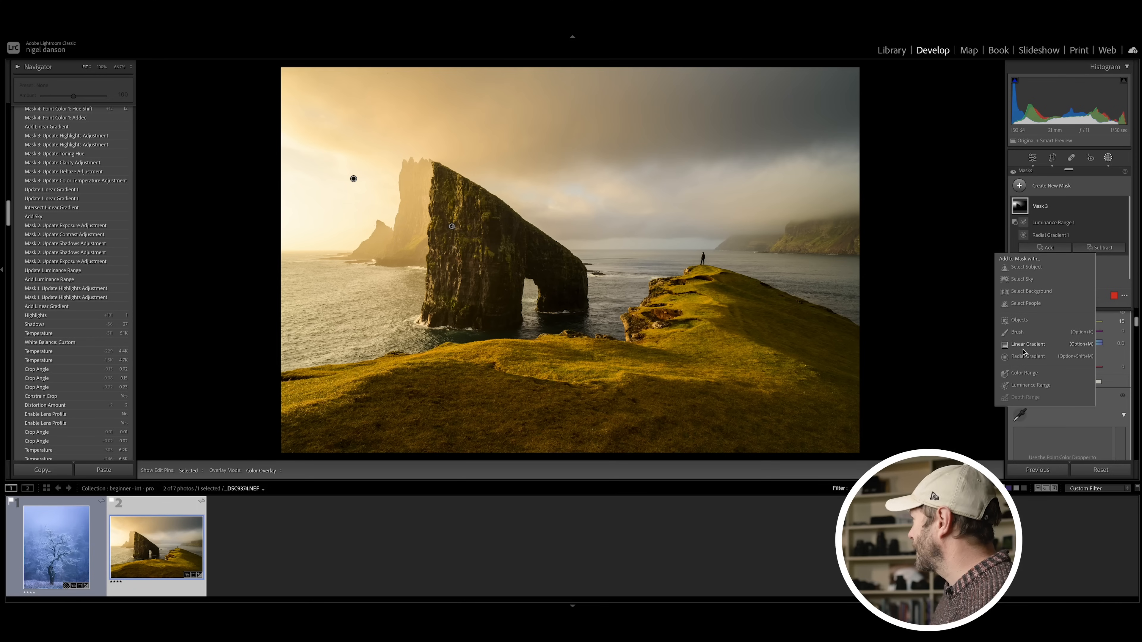
click(1018, 332)
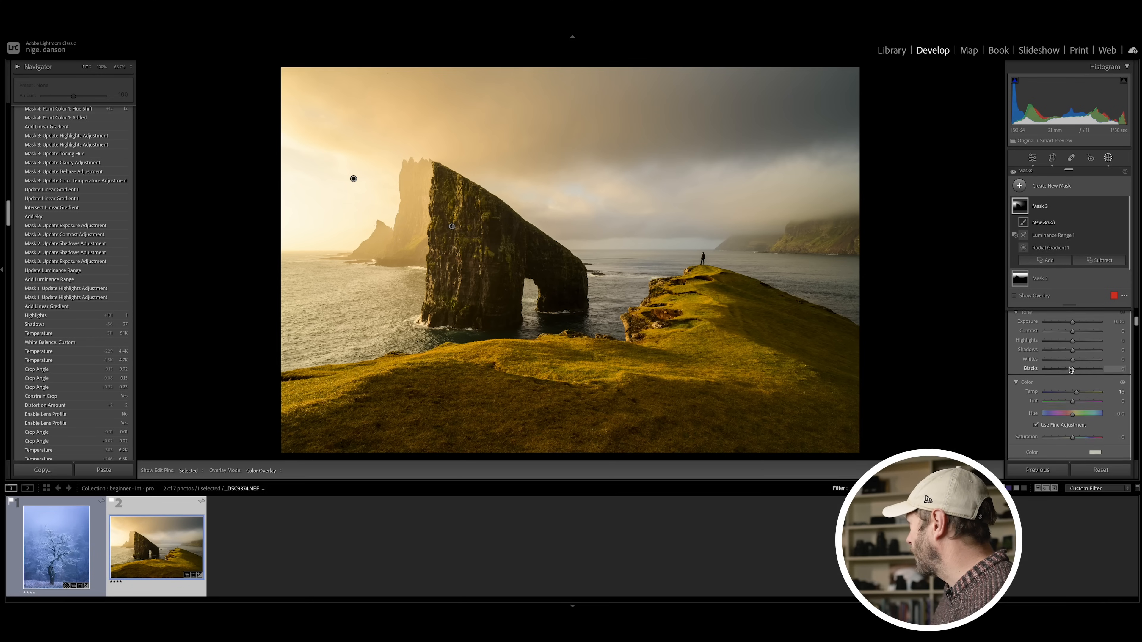
scroll(1072, 369, up, 3)
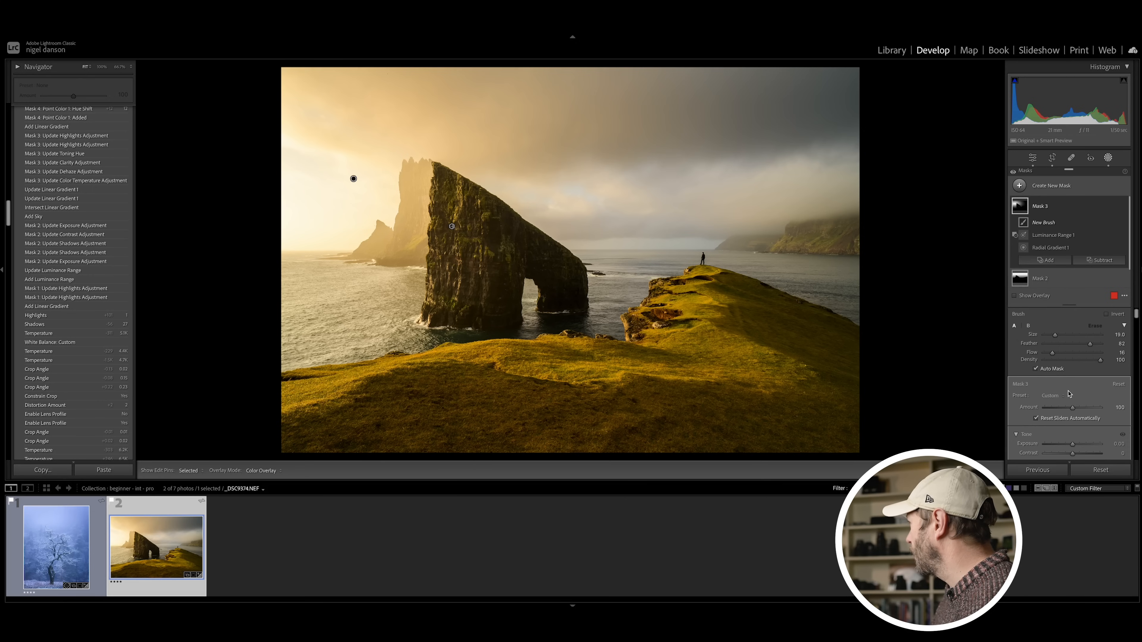
key(h)
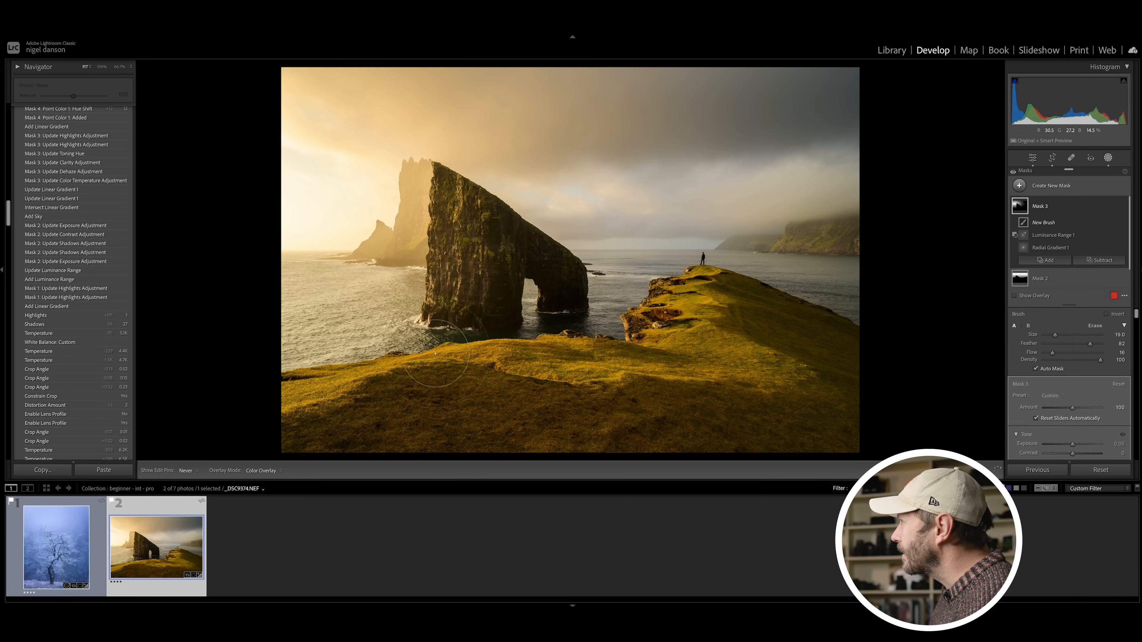
key(h)
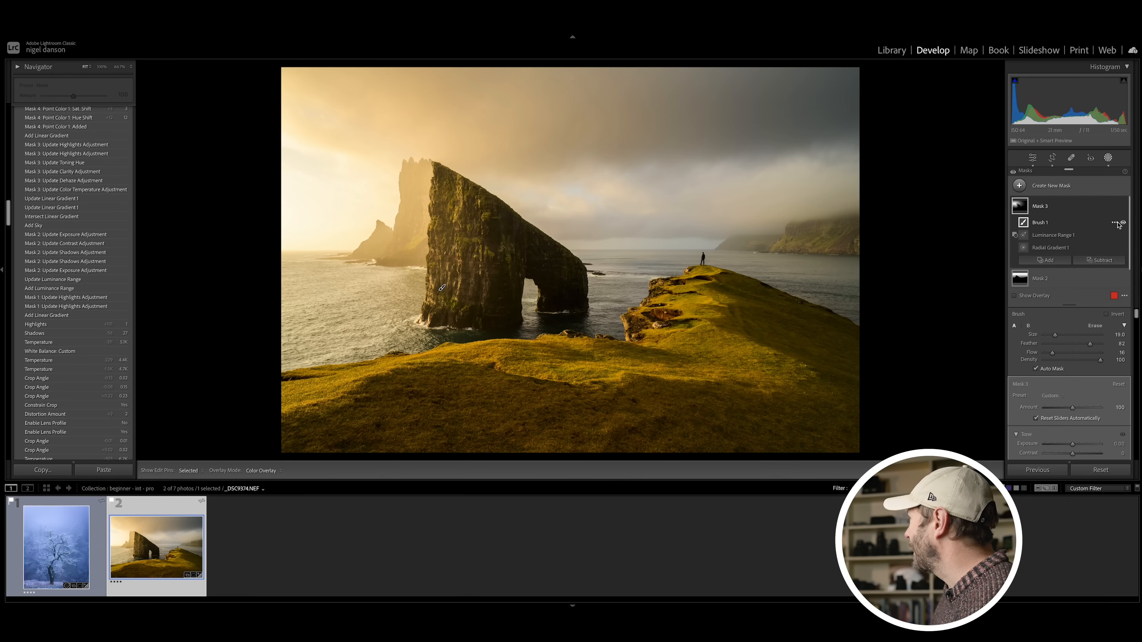
click(1123, 223)
click(1123, 223)
click(1123, 223)
click(1123, 223)
drag(493, 221, 548, 270)
drag(478, 256, 555, 282)
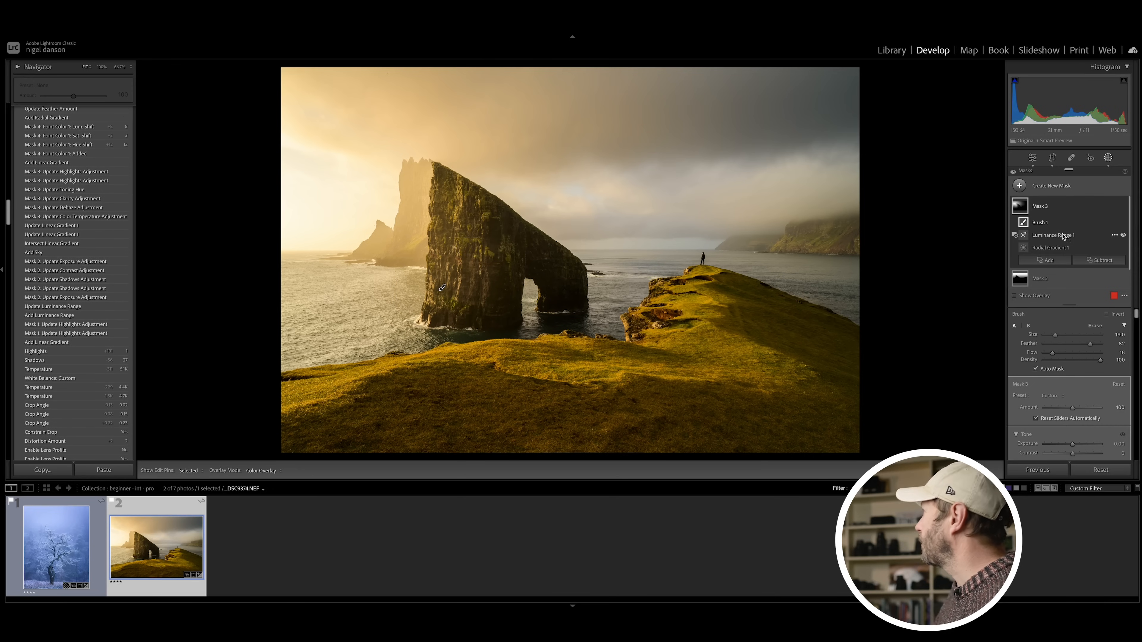
Step: Toggle the whole of Mask 3 off and on repeatedly to compare the sea stack with and without the combined mask
click(1123, 206)
click(1123, 206)
click(1123, 206)
click(1123, 207)
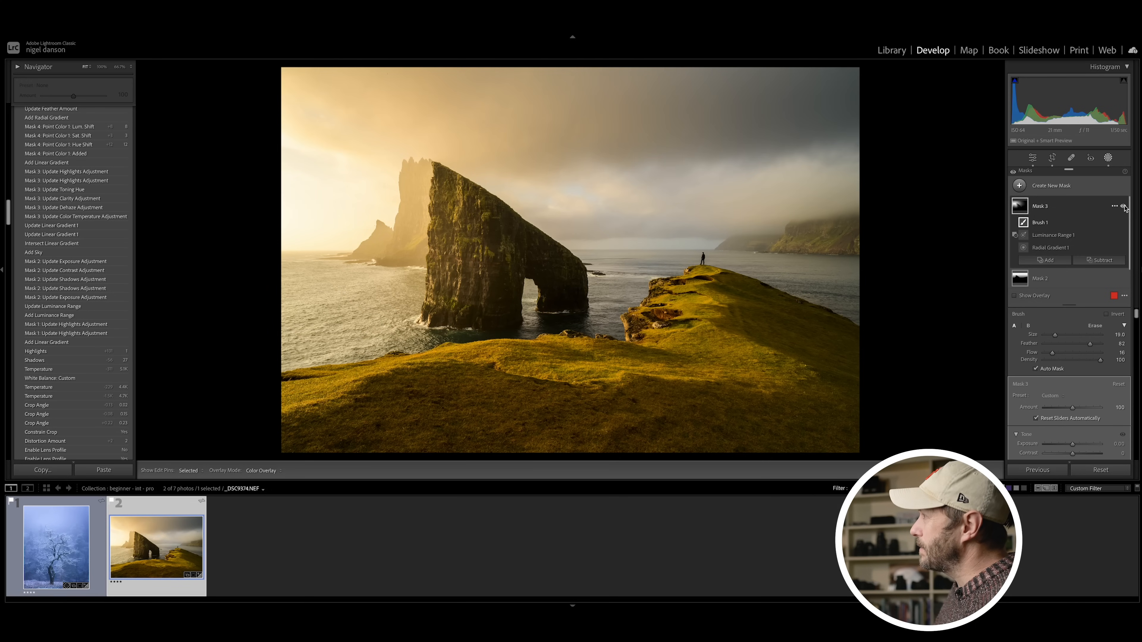
click(1123, 207)
click(1123, 207)
click(1123, 206)
click(1123, 206)
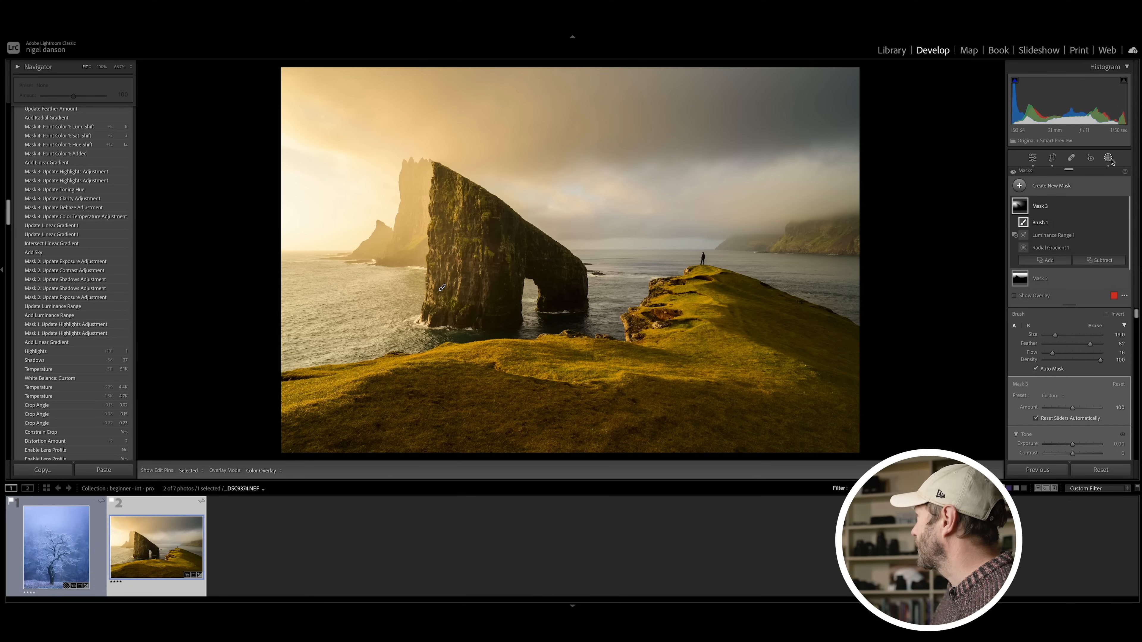
Step: Add a linear gradient mask fading down from the top of the sky and lower its Exposure slightly
click(1014, 185)
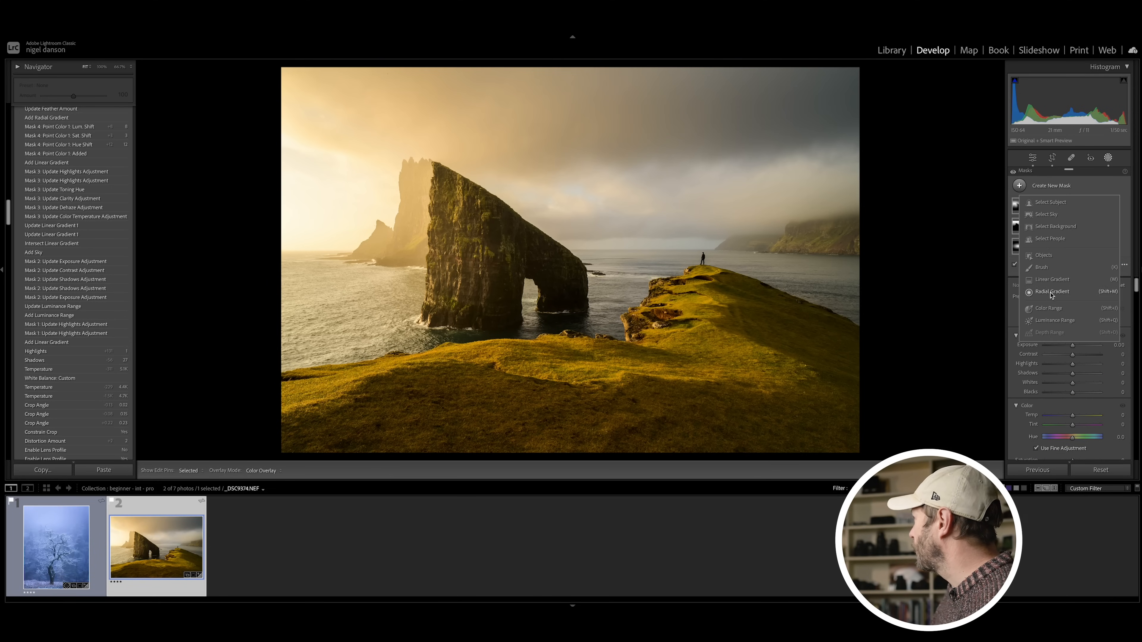
click(1052, 279)
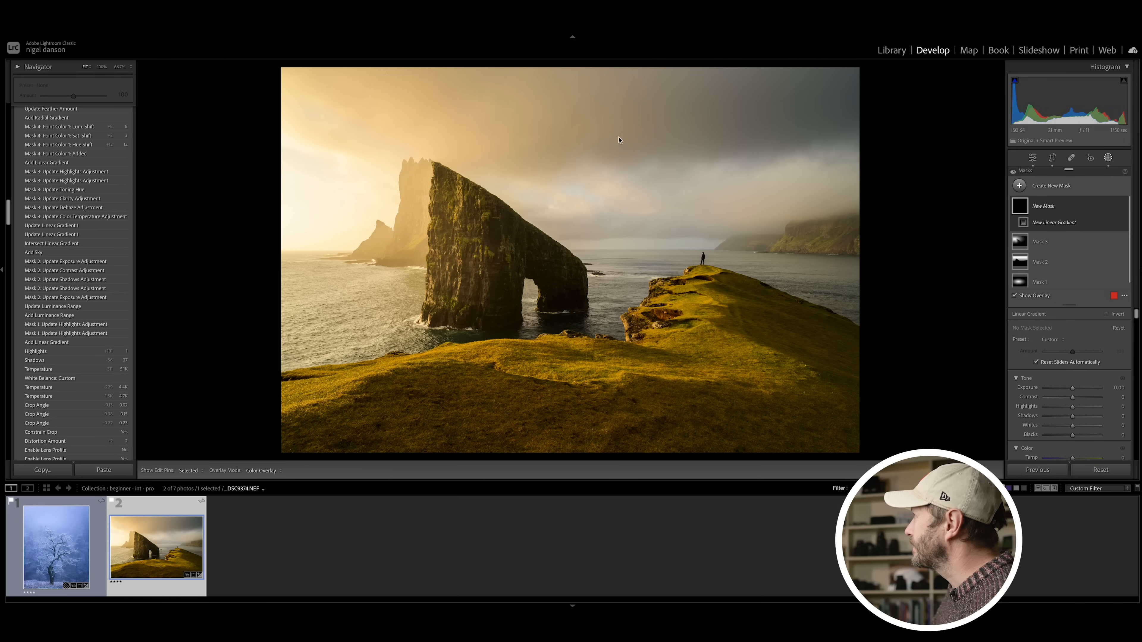
drag(616, 80, 608, 273)
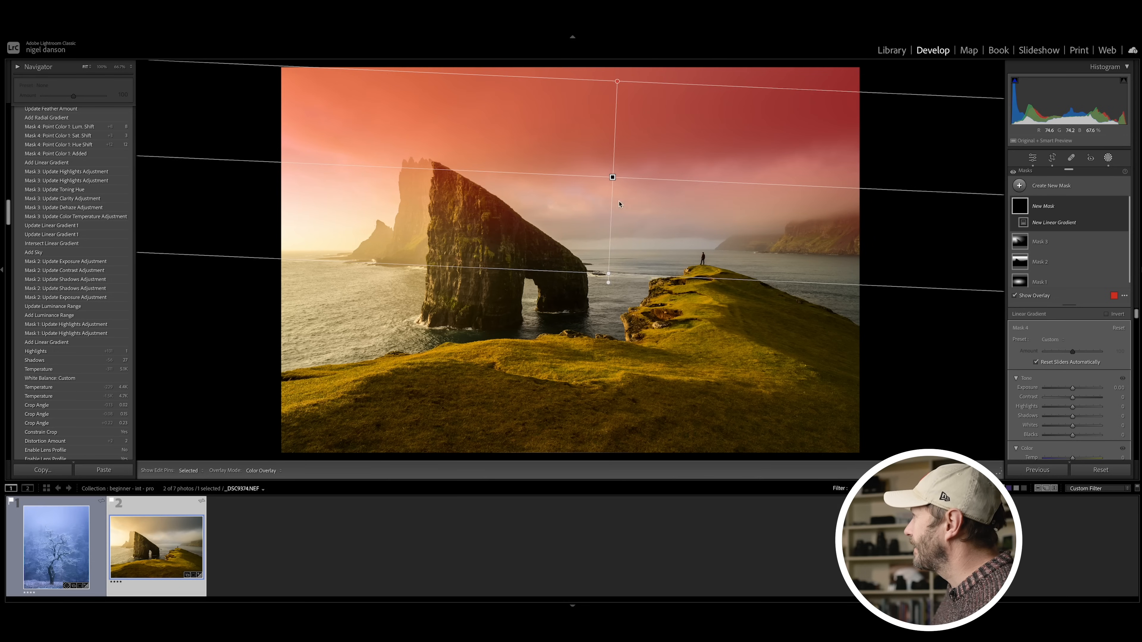
drag(612, 177, 616, 118)
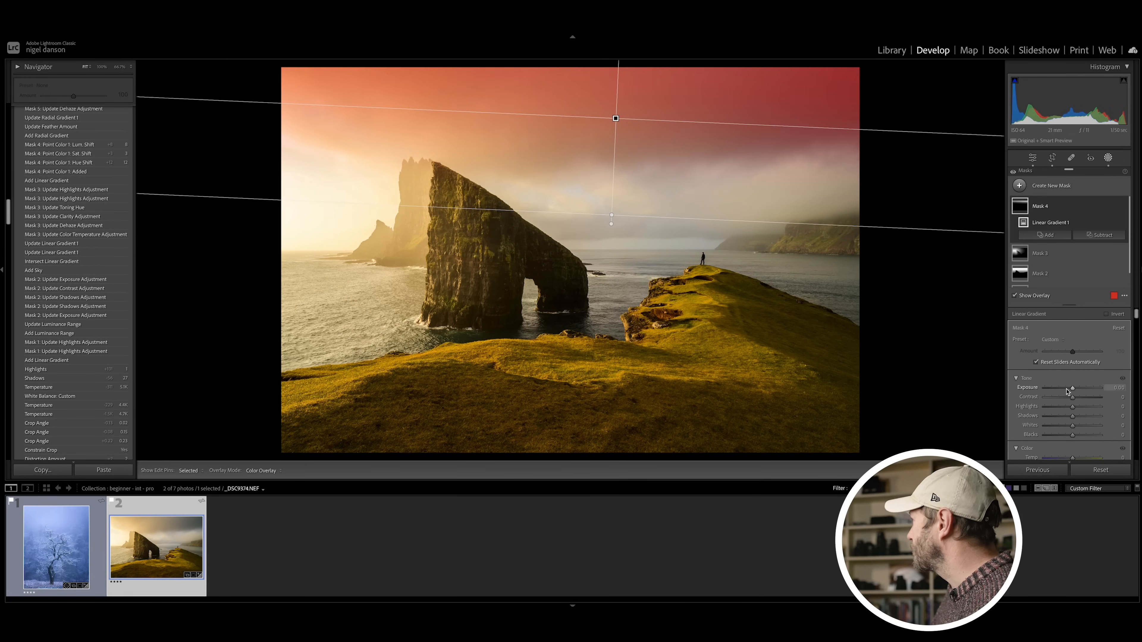
drag(1071, 388, 1069, 388)
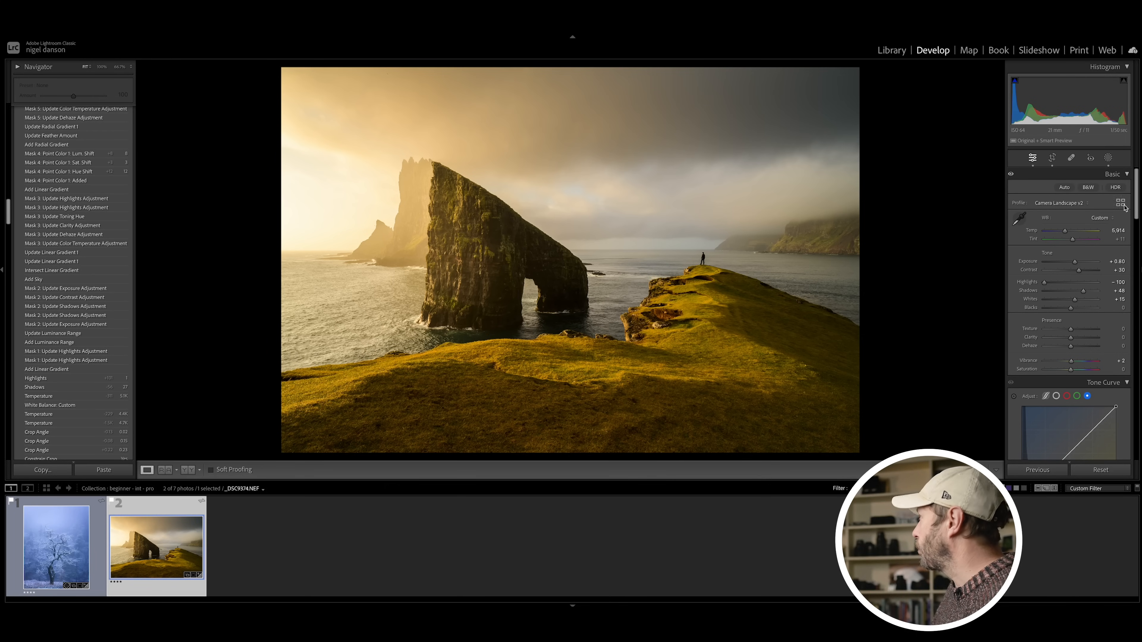
Step: Add a linear gradient mask covering the grassy foreground and sea, fading upward past the horizon
click(1109, 158)
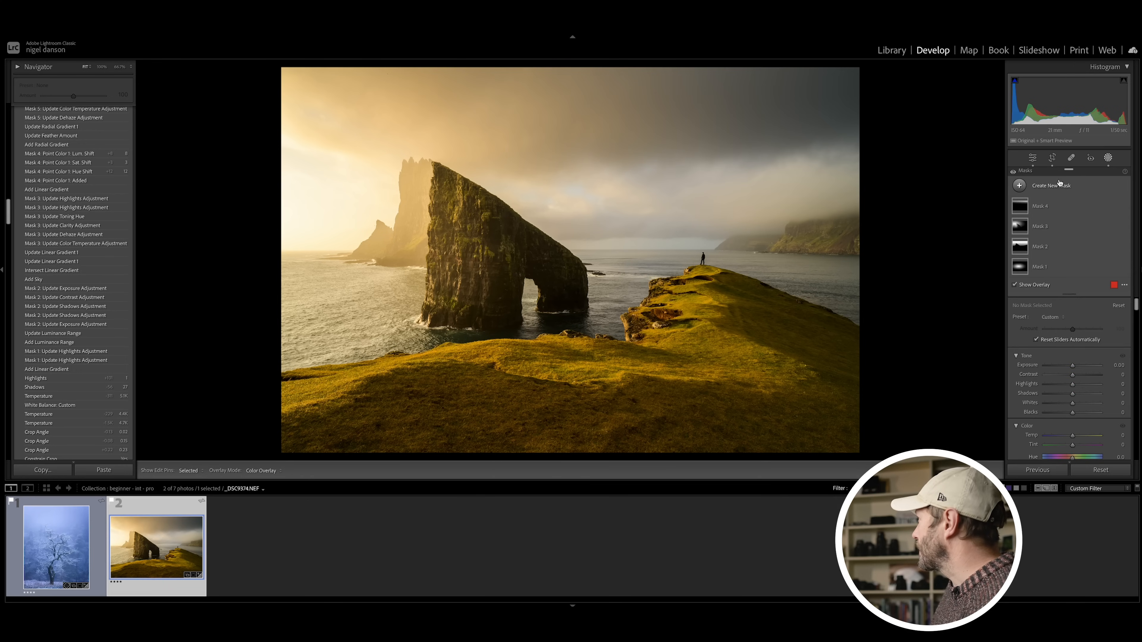
click(1019, 186)
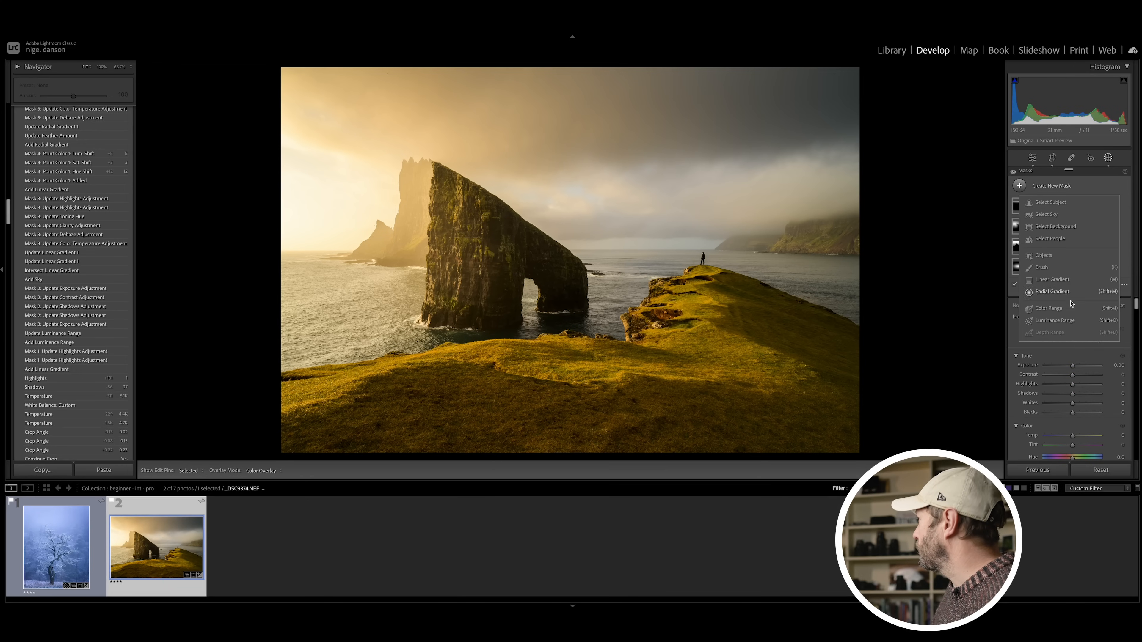
click(1052, 279)
drag(654, 318, 649, 202)
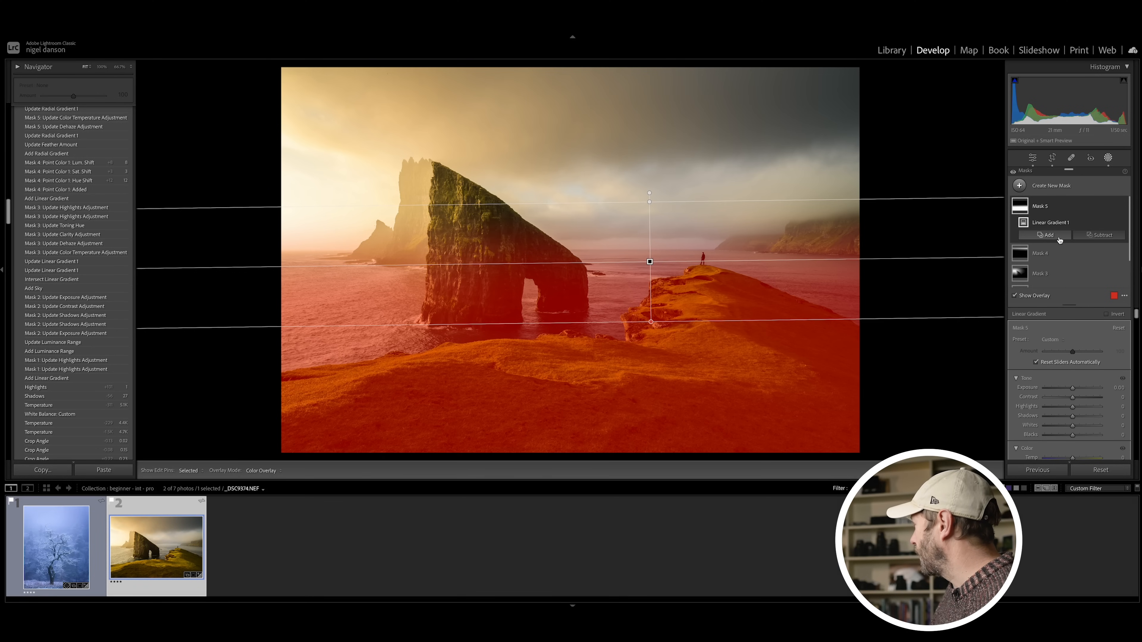
Step: Sample the foreground grass with Point Color and set Hue Shift to 15, Sat. Shift to -3 and Lum. Shift to 13
scroll(1062, 351, down, 10)
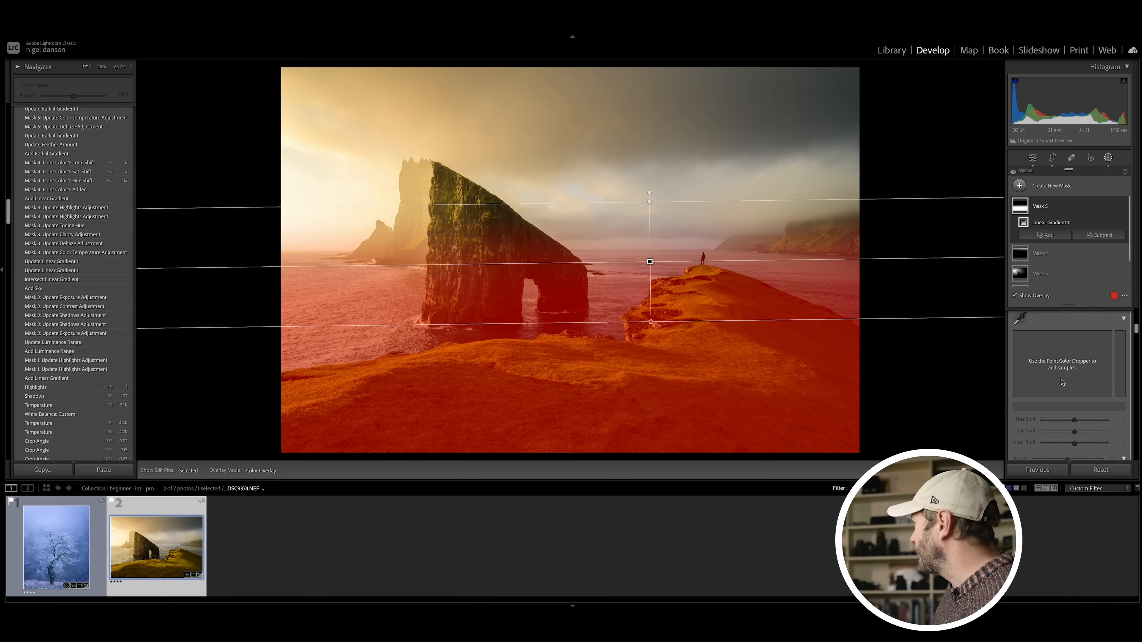
click(1019, 318)
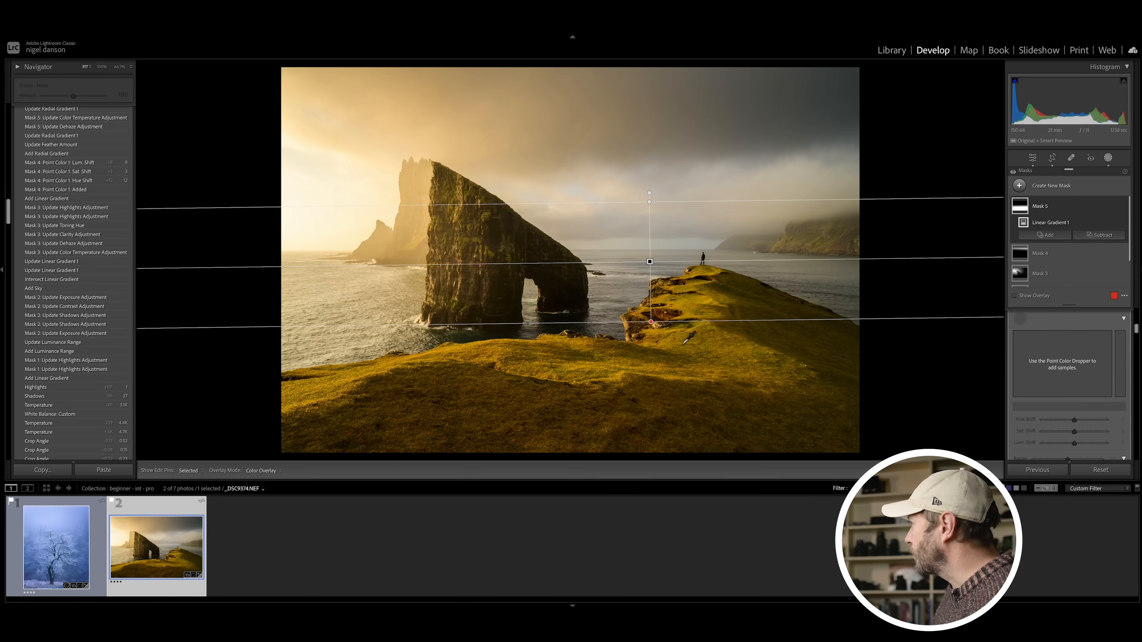
click(739, 343)
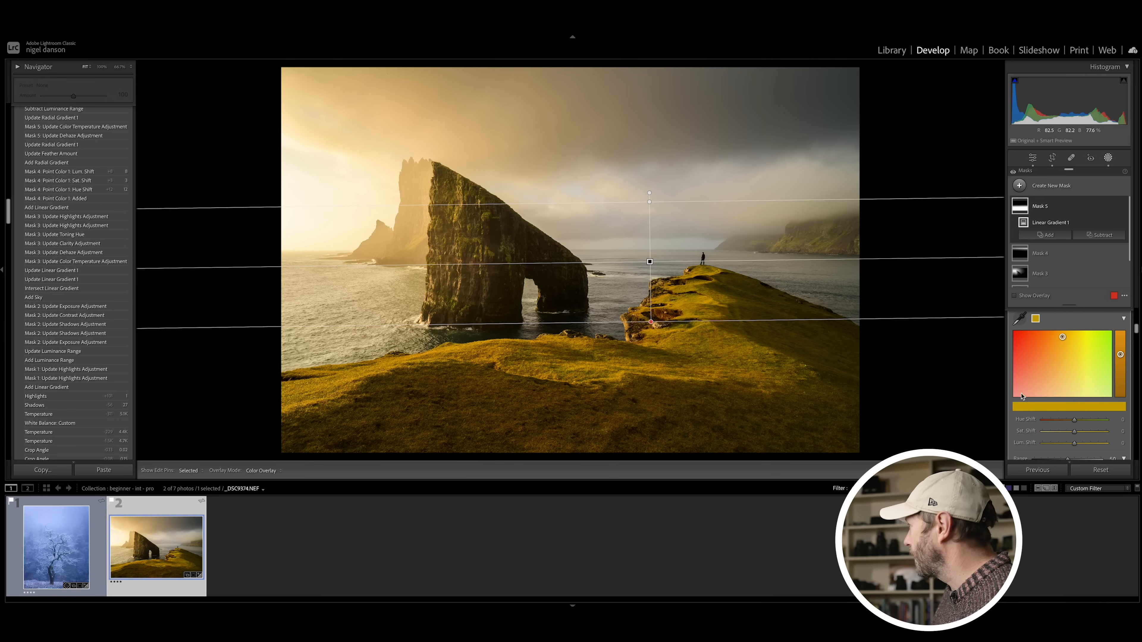
drag(1074, 423, 1106, 423)
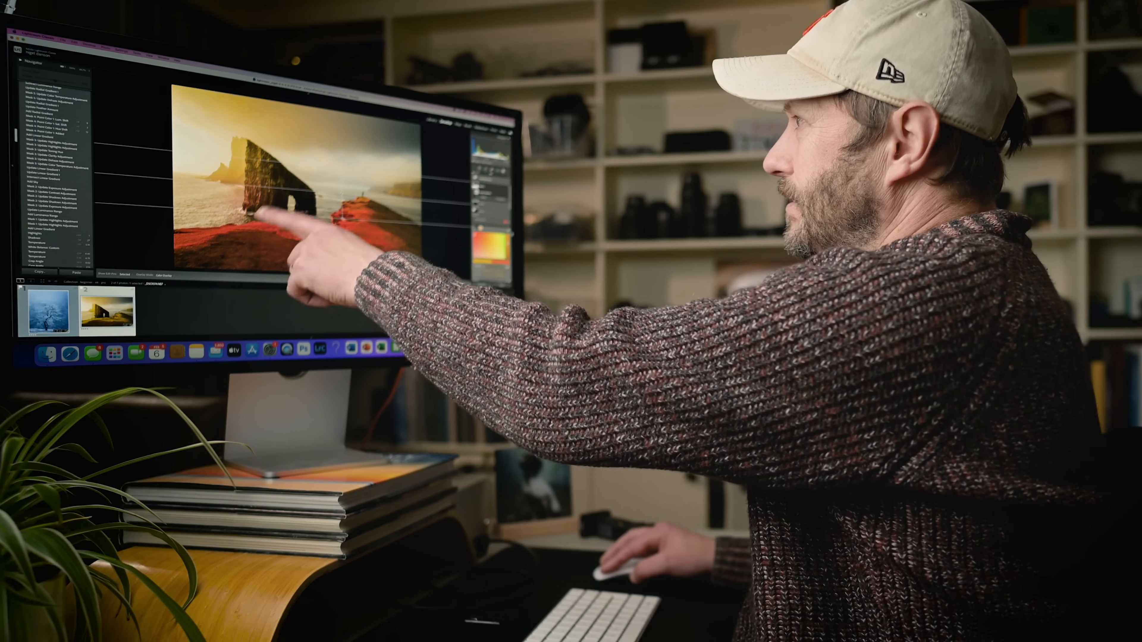
mouse_move(1079, 423)
mouse_down()
mouse_move(1086, 445)
mouse_move(1073, 433)
mouse_up()
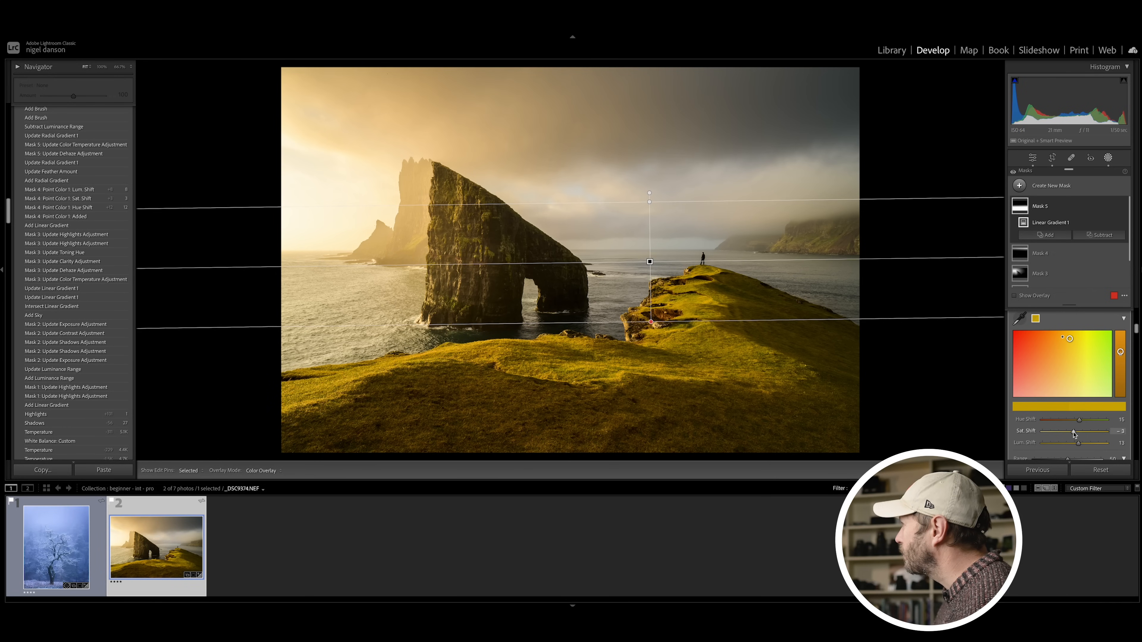
Step: Reduce the Clarity of the foreground gradient slightly and finish masking
scroll(1050, 388, down, 5)
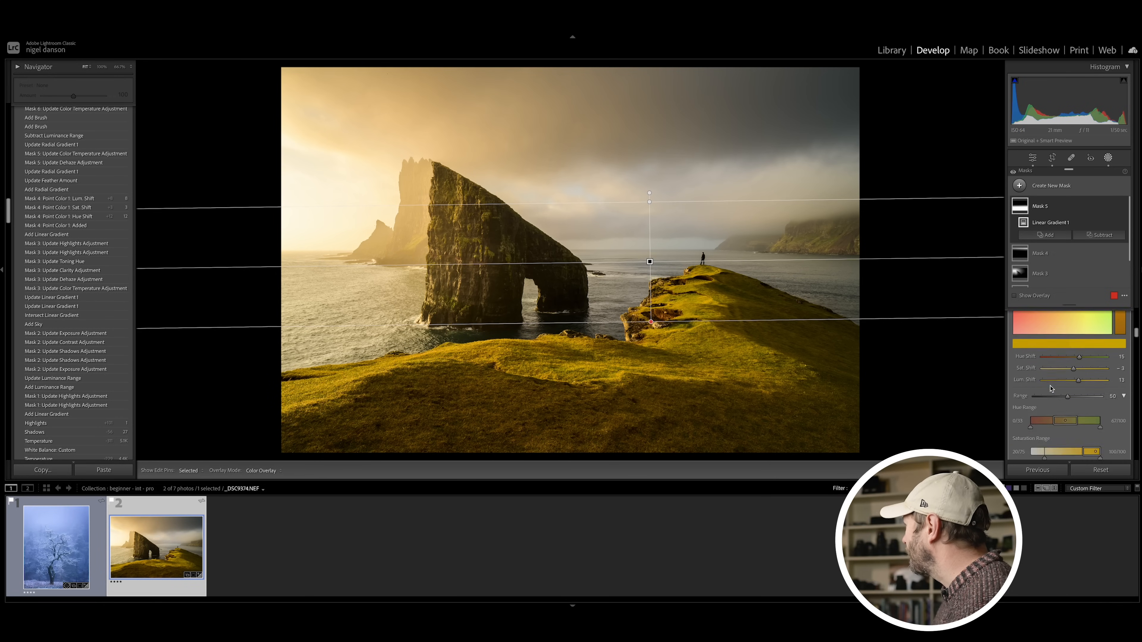
scroll(1051, 387, down, 5)
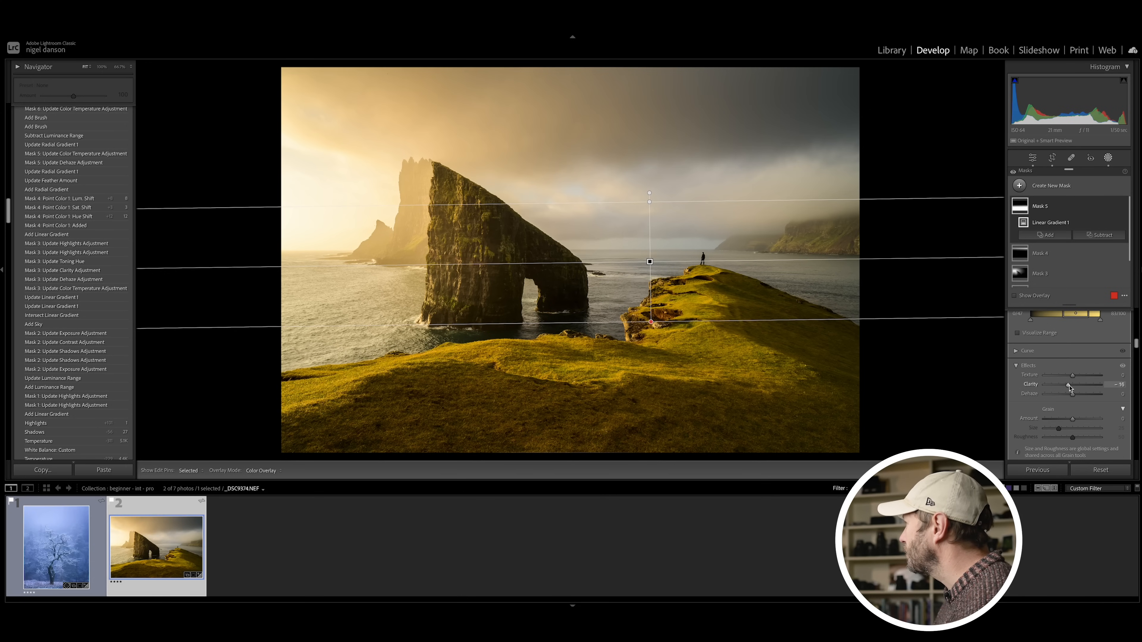
click(1107, 157)
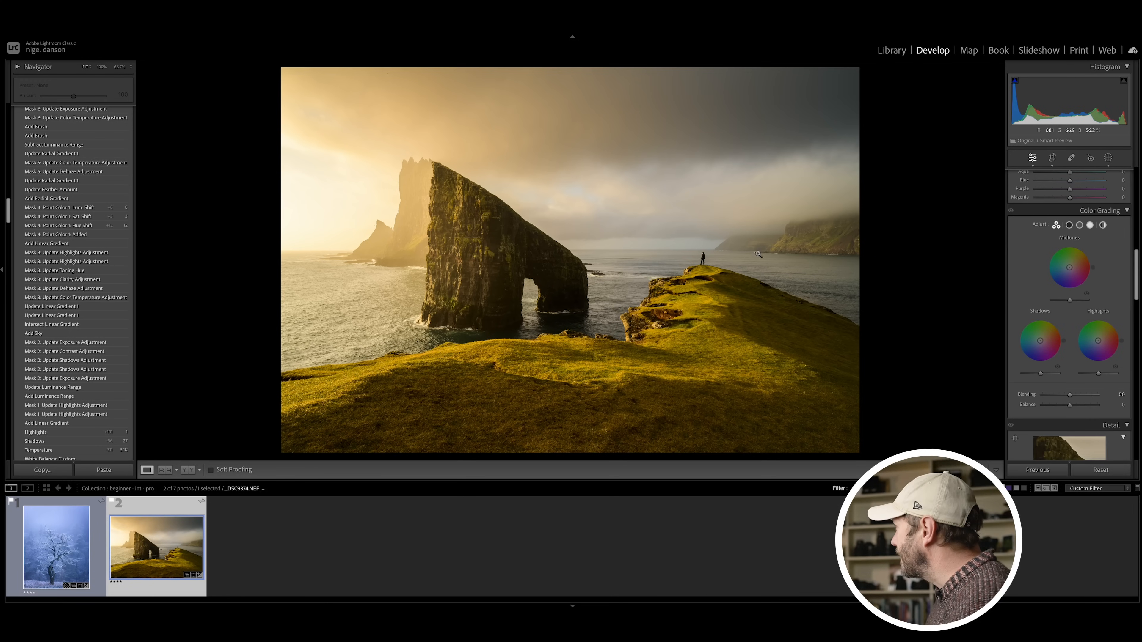
Step: Create a new Brush mask and set its Exposure to 0.32 and Contrast to 18
click(1108, 158)
click(1019, 185)
click(1061, 268)
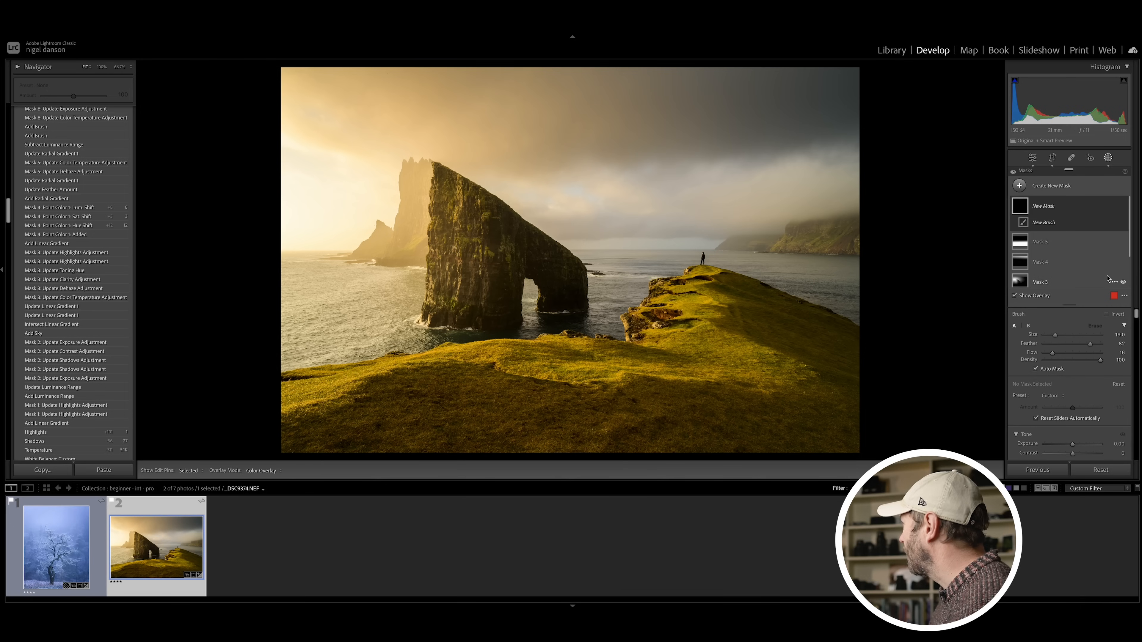
scroll(1079, 431, down, 3)
drag(1073, 346, 1076, 338)
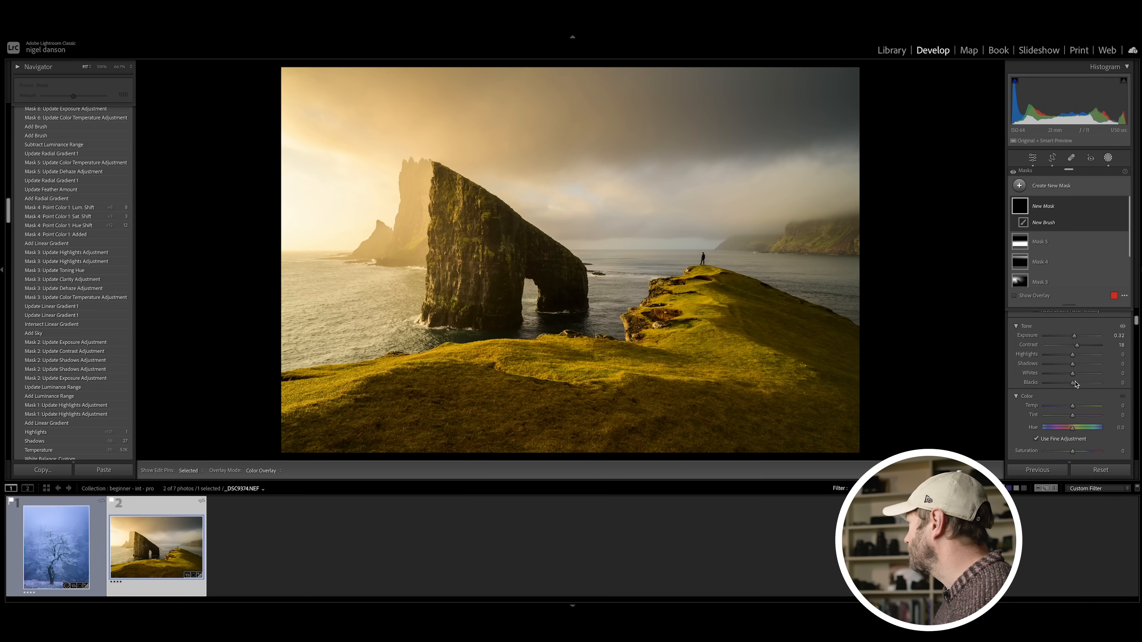
Step: Set the brush's Clarity to 16 and paint over the distant headland beyond the standing figure
scroll(1075, 391, down, 5)
scroll(1076, 398, down, 5)
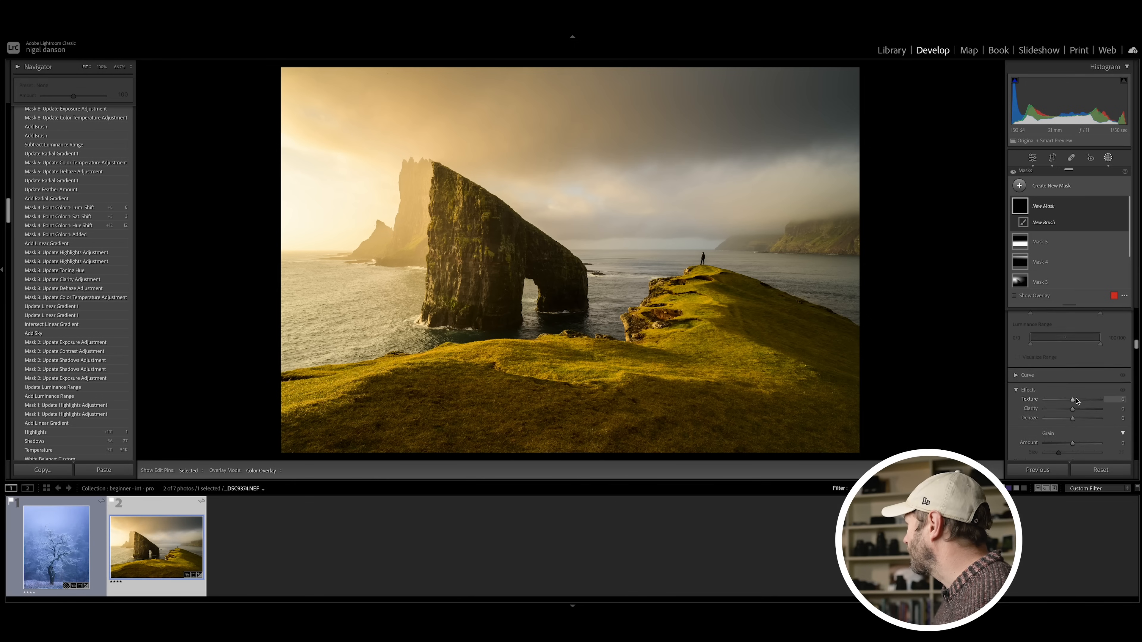
drag(1072, 348, 1074, 349)
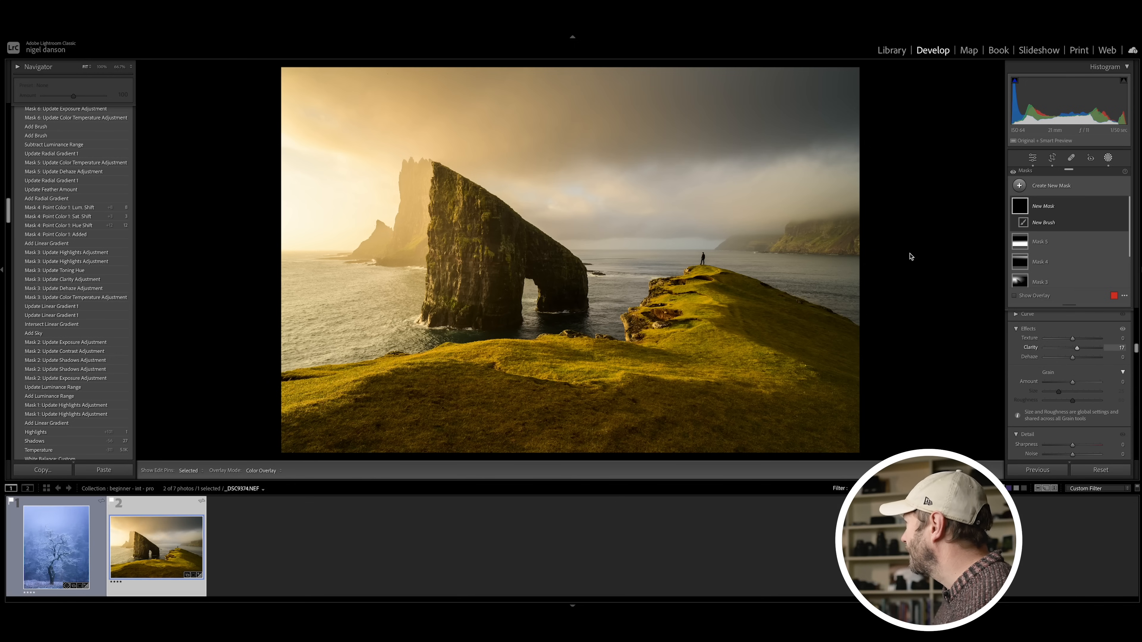
drag(828, 232, 827, 232)
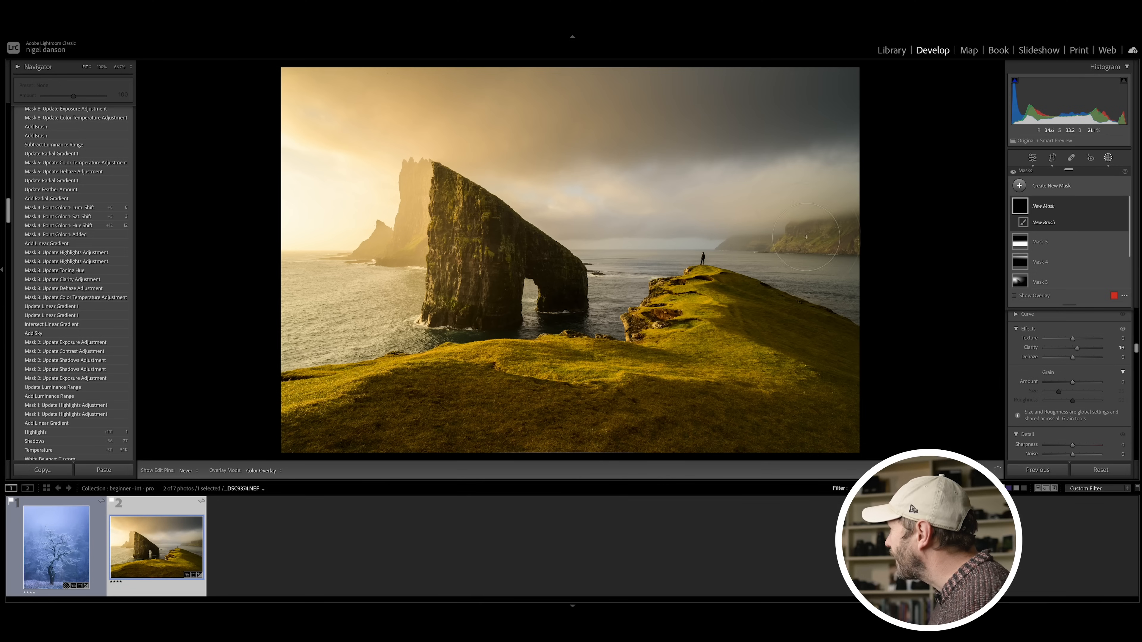
Step: Compare the headland with Mask 6 hidden and shown, and warm the mask to a Temp of 12
mouse_move(1095, 205)
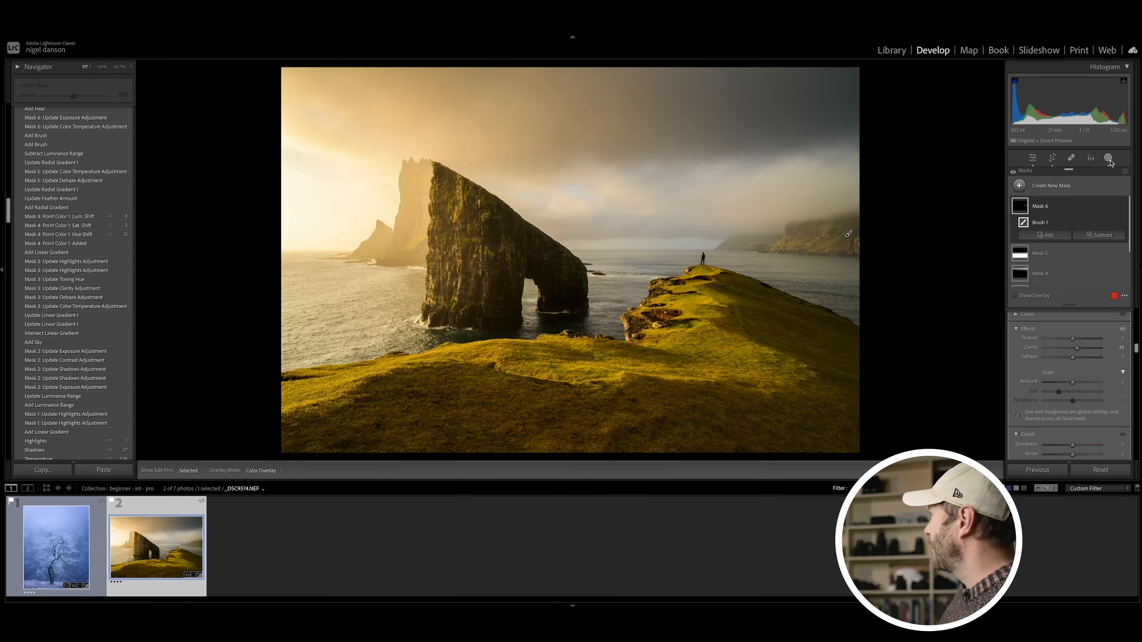
click(1123, 206)
click(1123, 206)
click(1123, 206)
click(1123, 206)
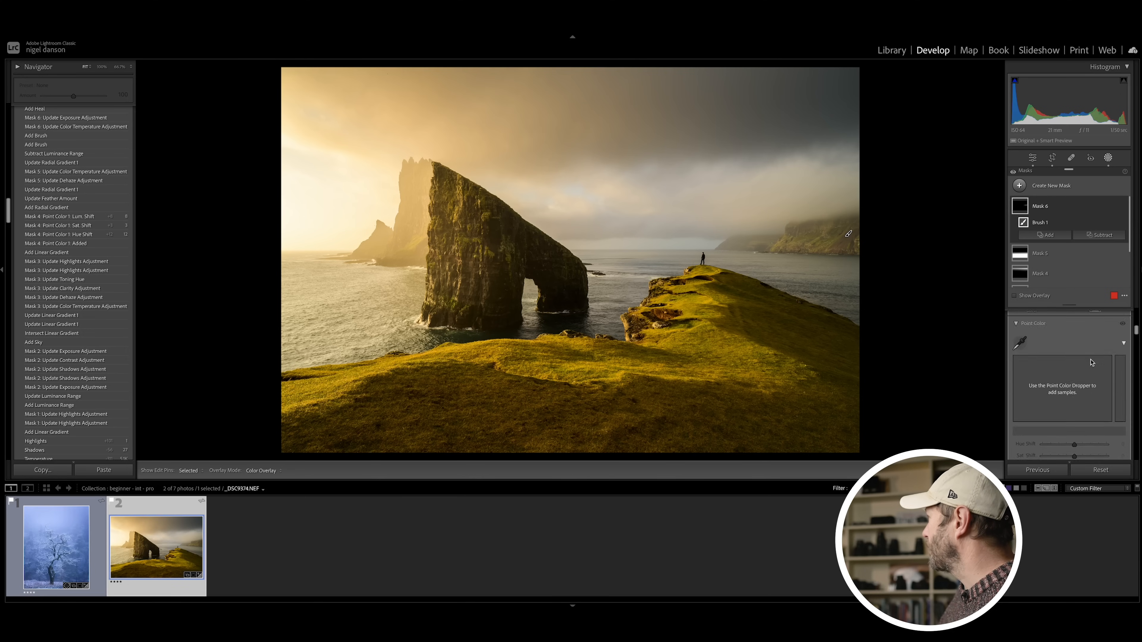
scroll(1075, 344, down, 3)
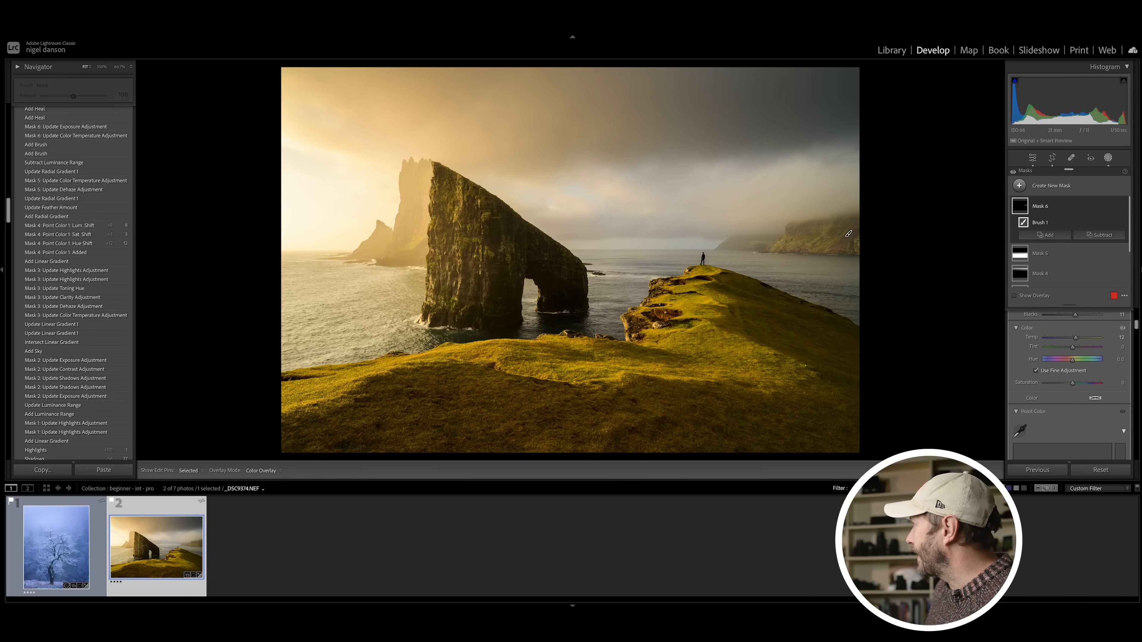
Step: Remove small distracting spots across the foreground grass with the Remove tool
click(1071, 158)
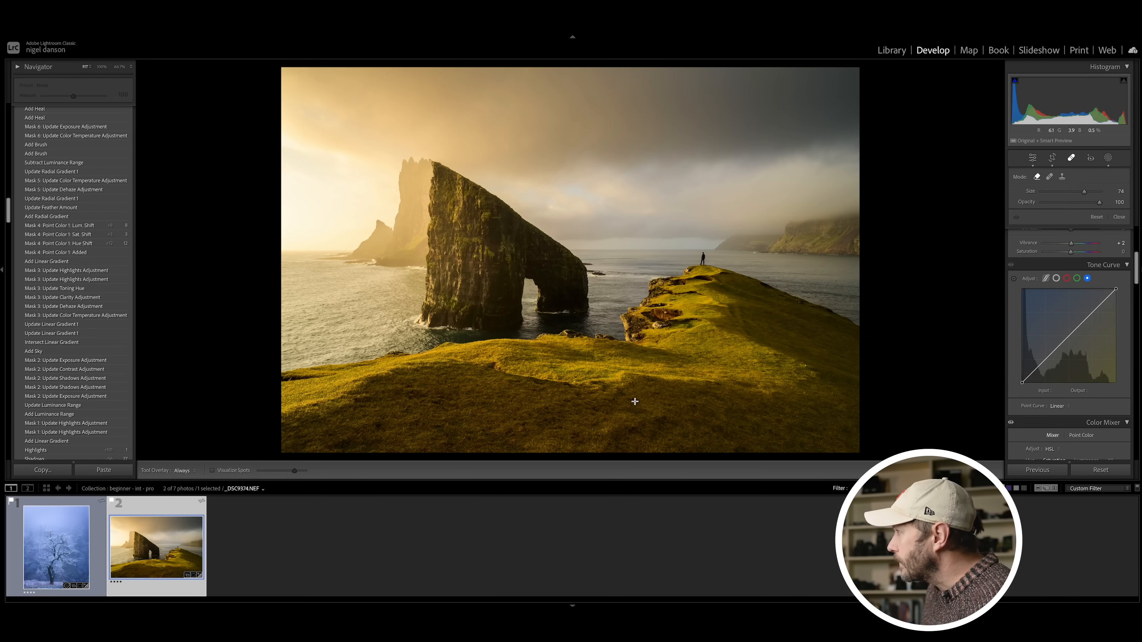
click(497, 366)
click(774, 354)
click(805, 366)
click(804, 392)
click(832, 394)
click(586, 355)
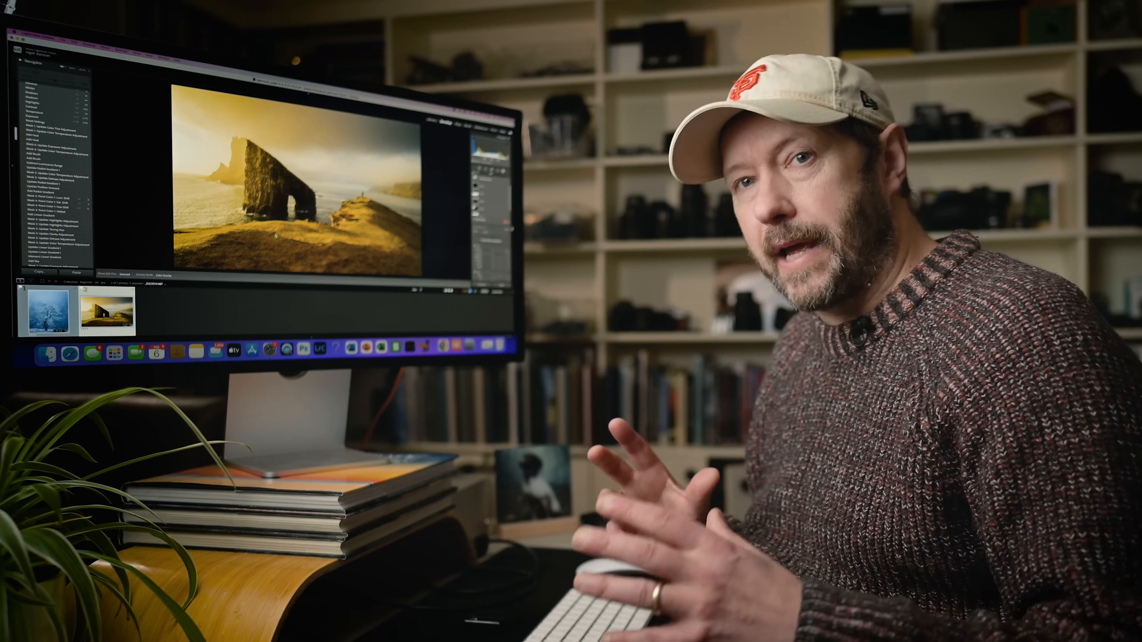
Step: Select the snowy tree photo and open it for editing in Photoshop (Beta)
click(50, 306)
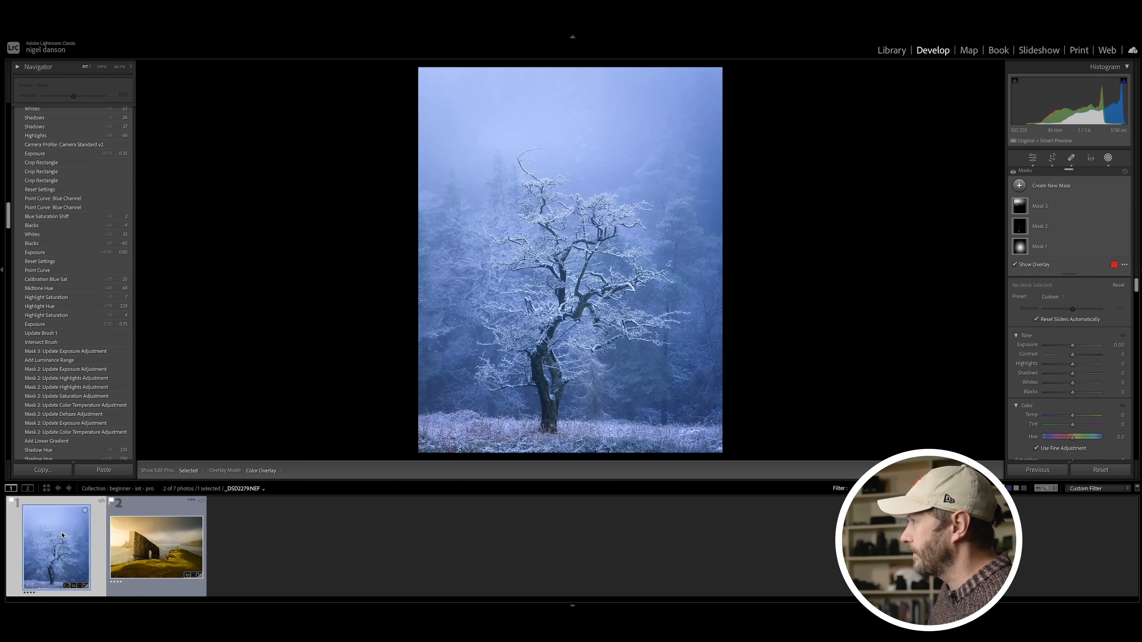
right_click(62, 535)
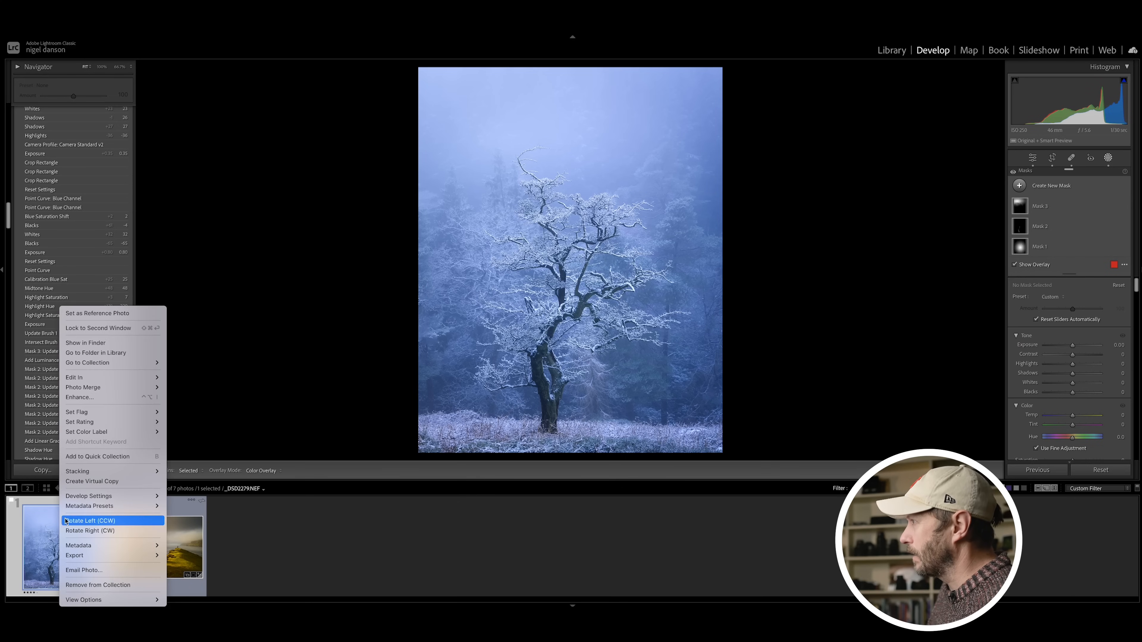
mouse_move(126, 380)
click(210, 382)
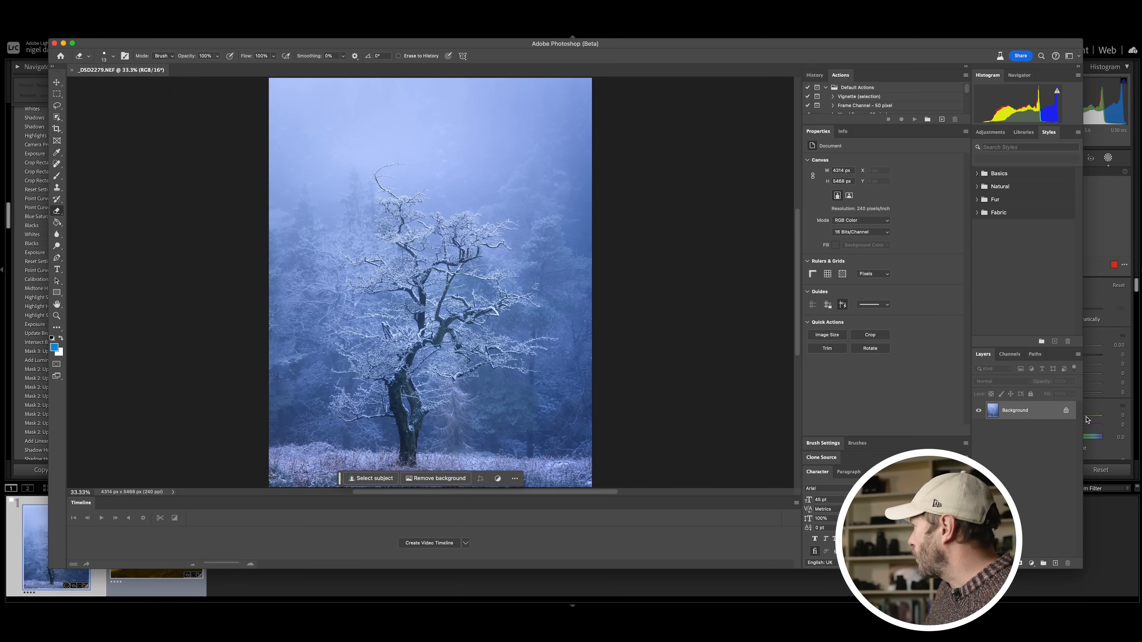
Step: Duplicate the Background layer of the snowy tree image and make the copy the active layer
right_click(1012, 411)
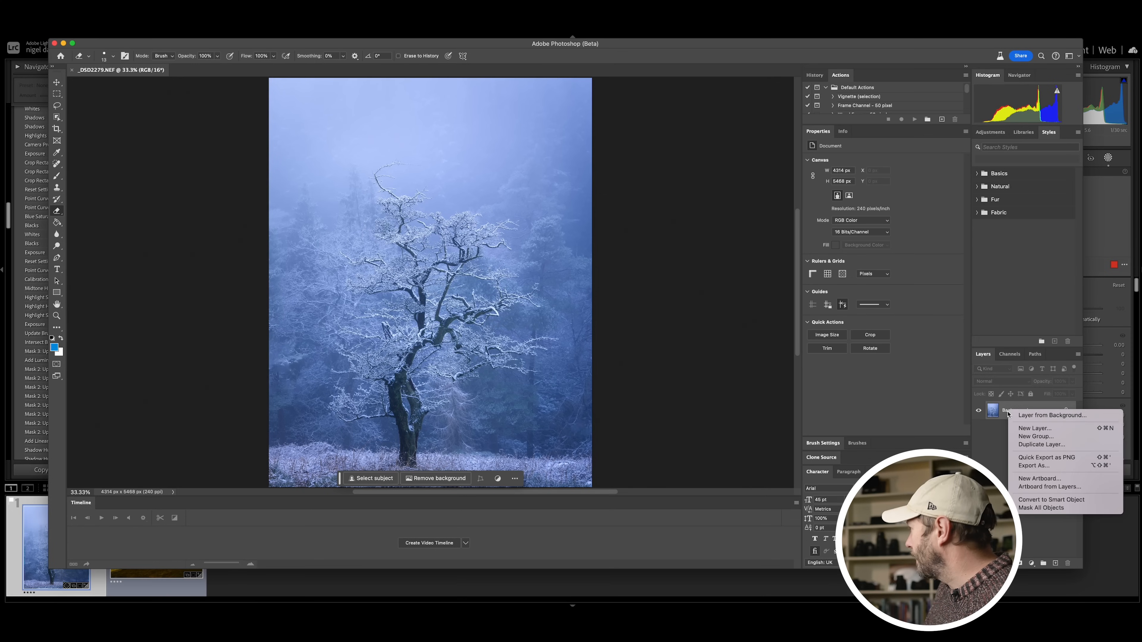
click(1041, 444)
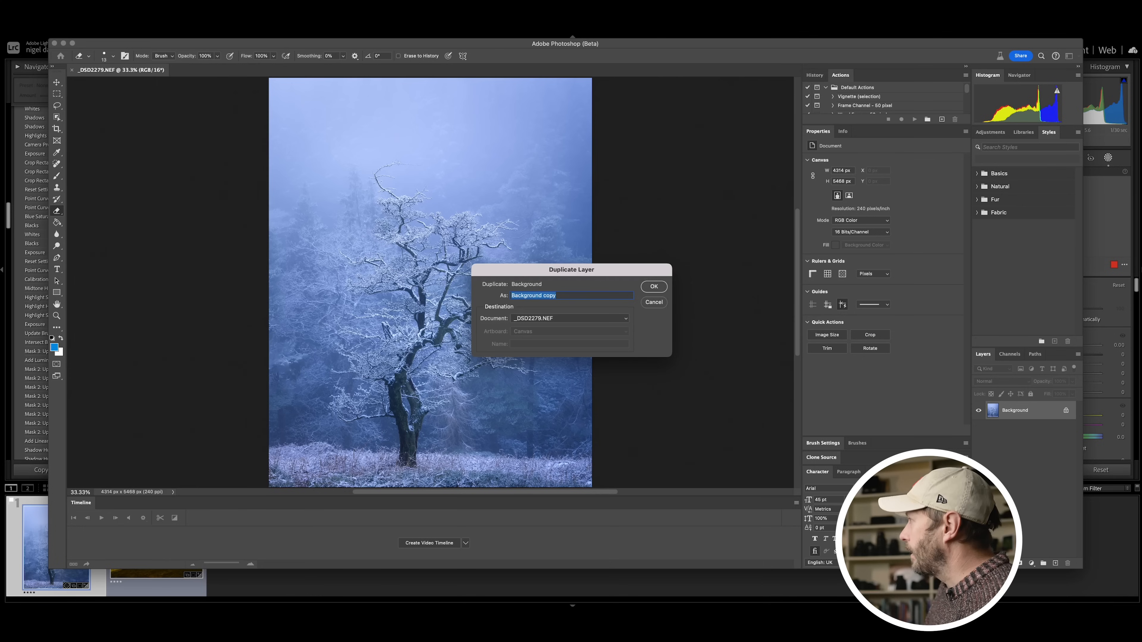
click(651, 284)
click(1032, 410)
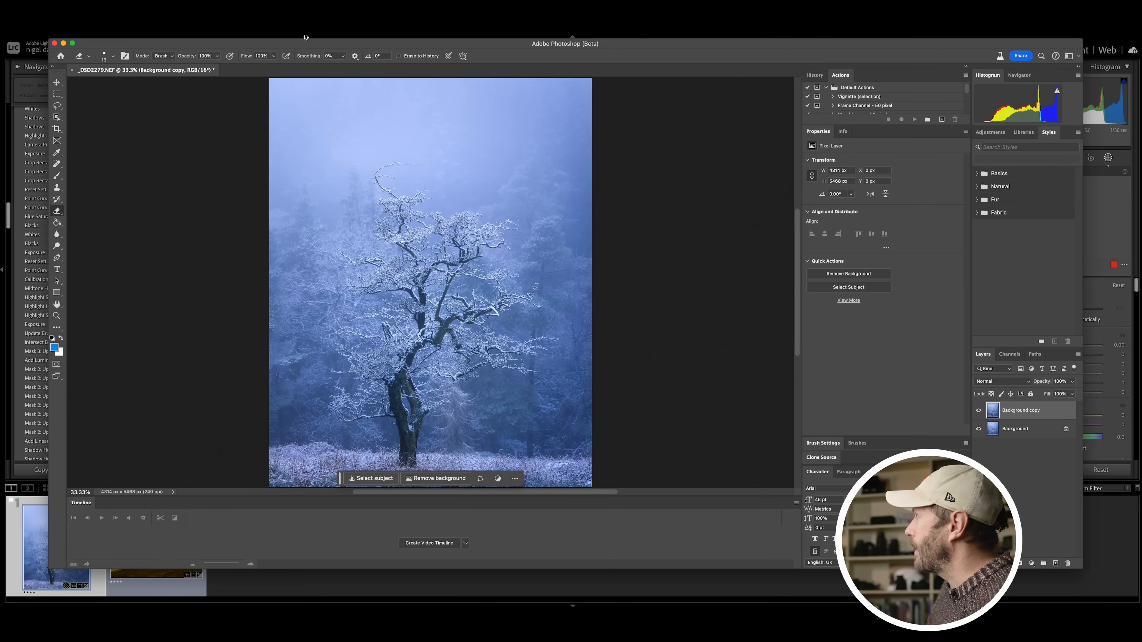
Step: Apply a strong blur filter to the Background copy layer of the tree image and lower its opacity to 16%
click(222, 16)
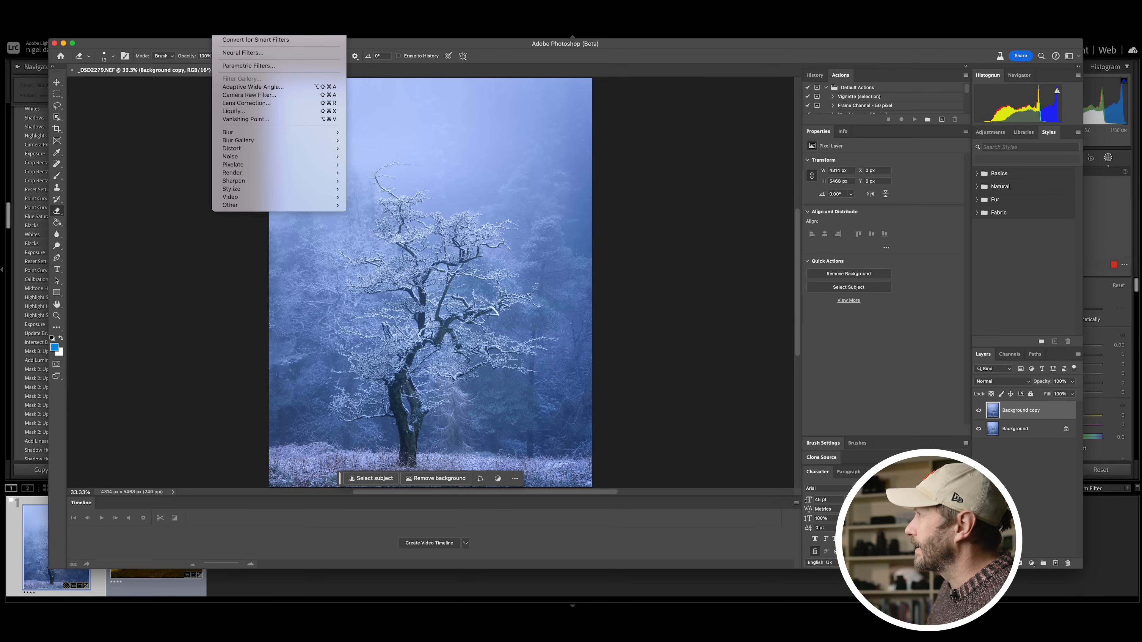
key(Escape)
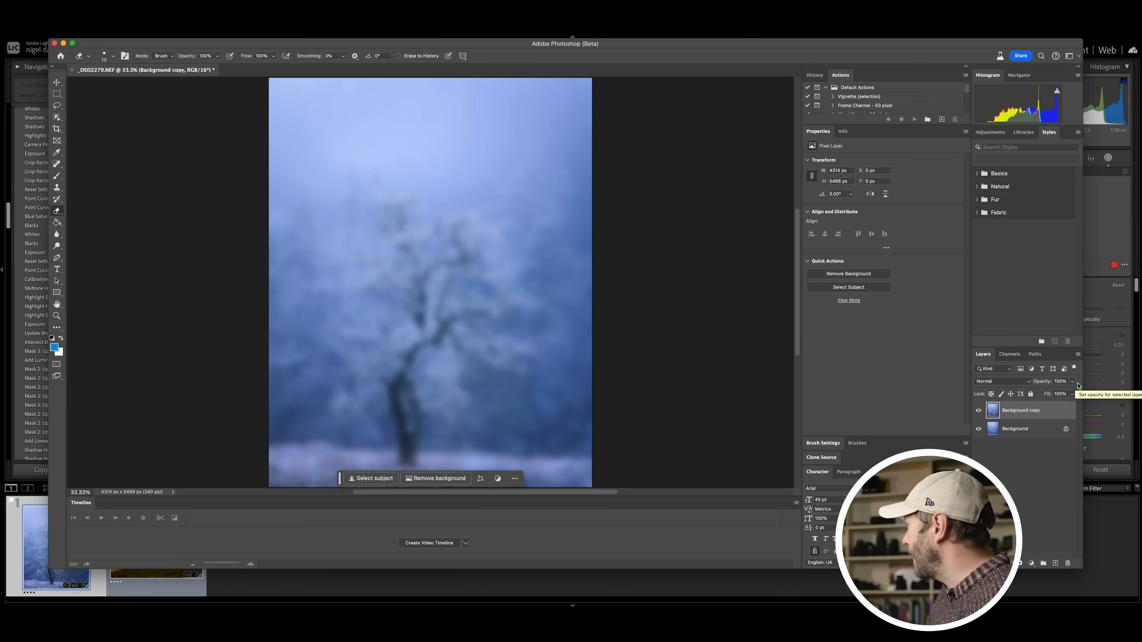
drag(1072, 381, 1037, 397)
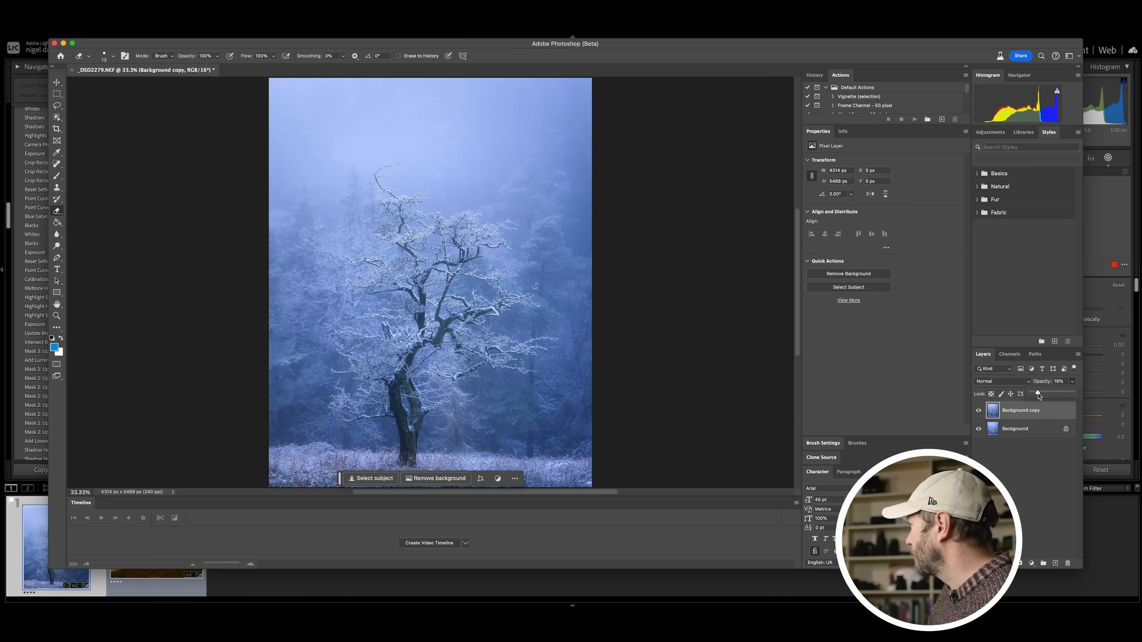
Step: Set the blend mode of the blurred Background copy layer to Overlay
click(1002, 382)
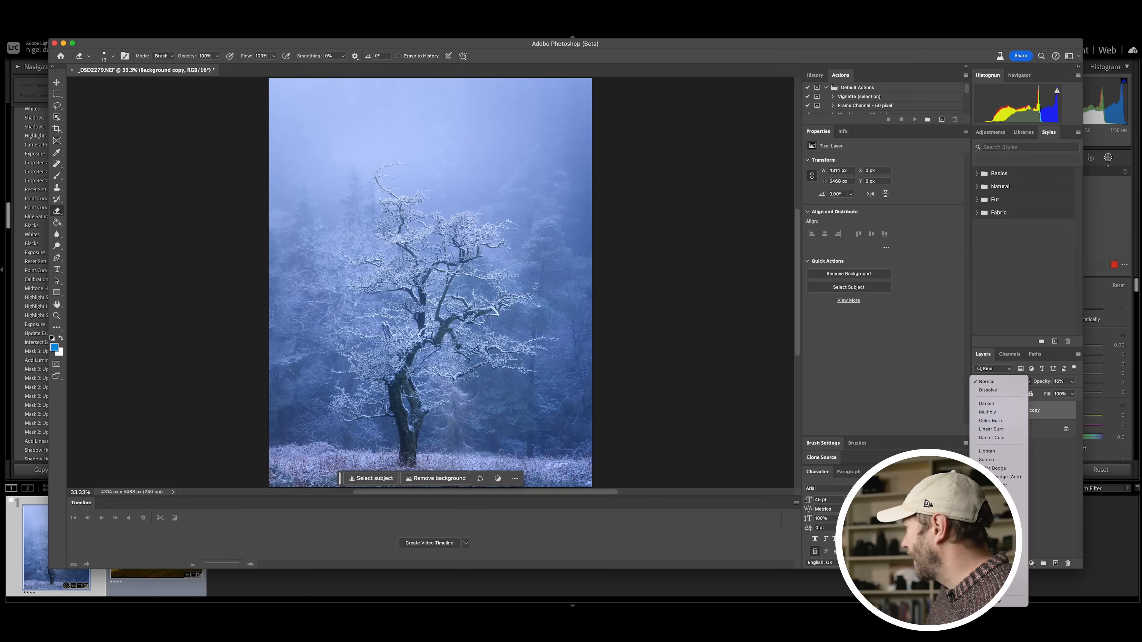
click(989, 498)
click(995, 383)
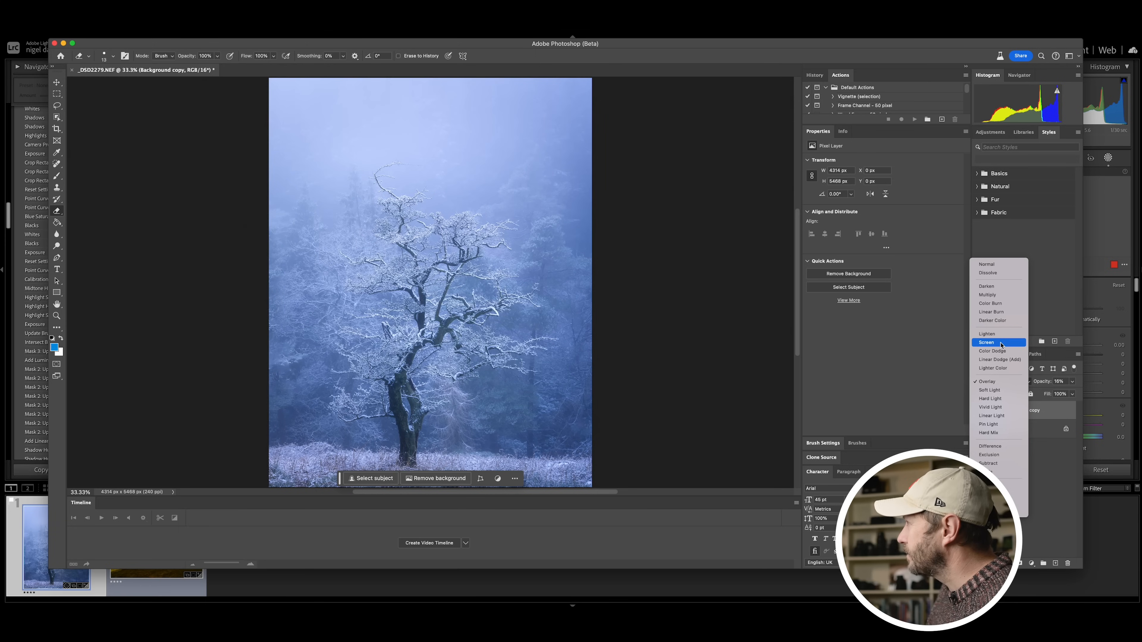
click(999, 384)
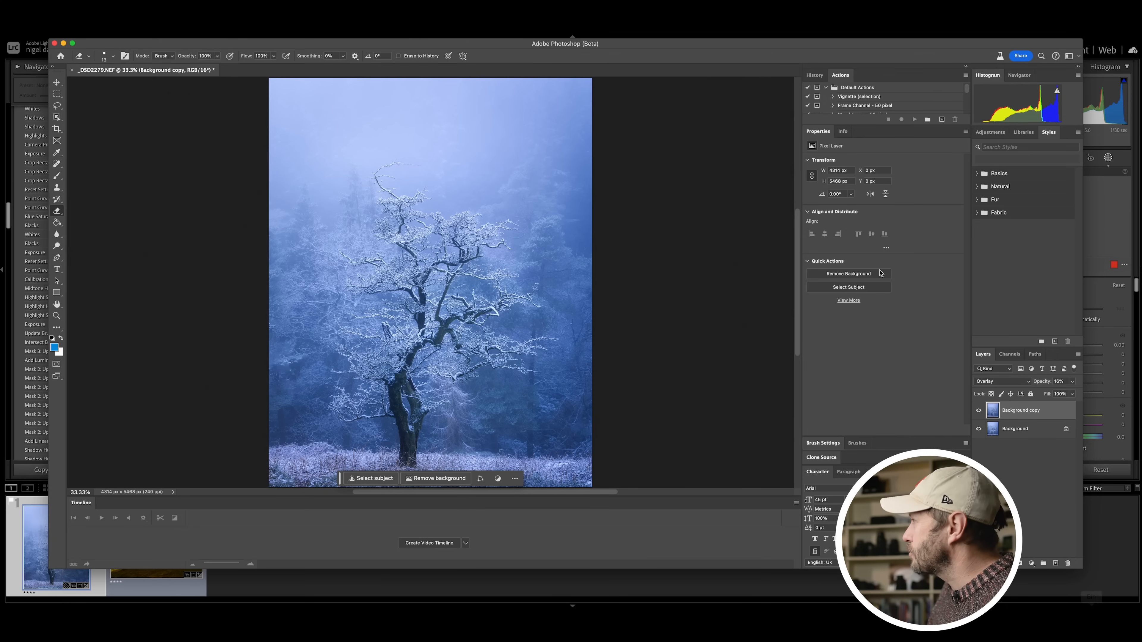
Step: Add a Curves adjustment clipped to the Background copy and shape an S-curve with points at about 89 to 44 and 172 to 188
click(1032, 565)
click(1048, 484)
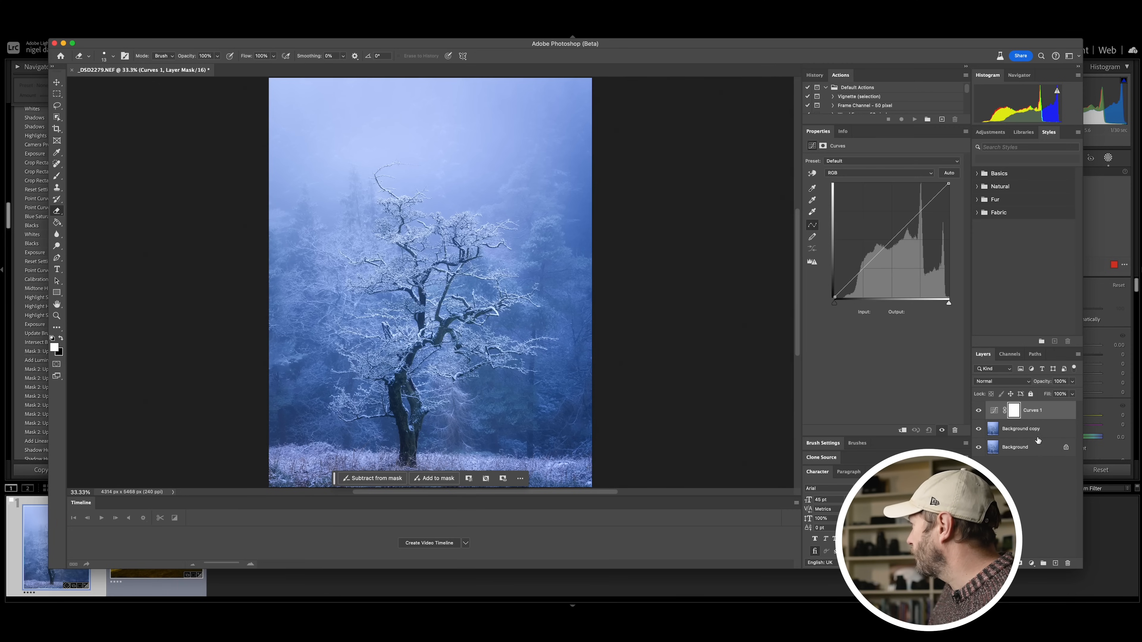
alt+click(996, 418)
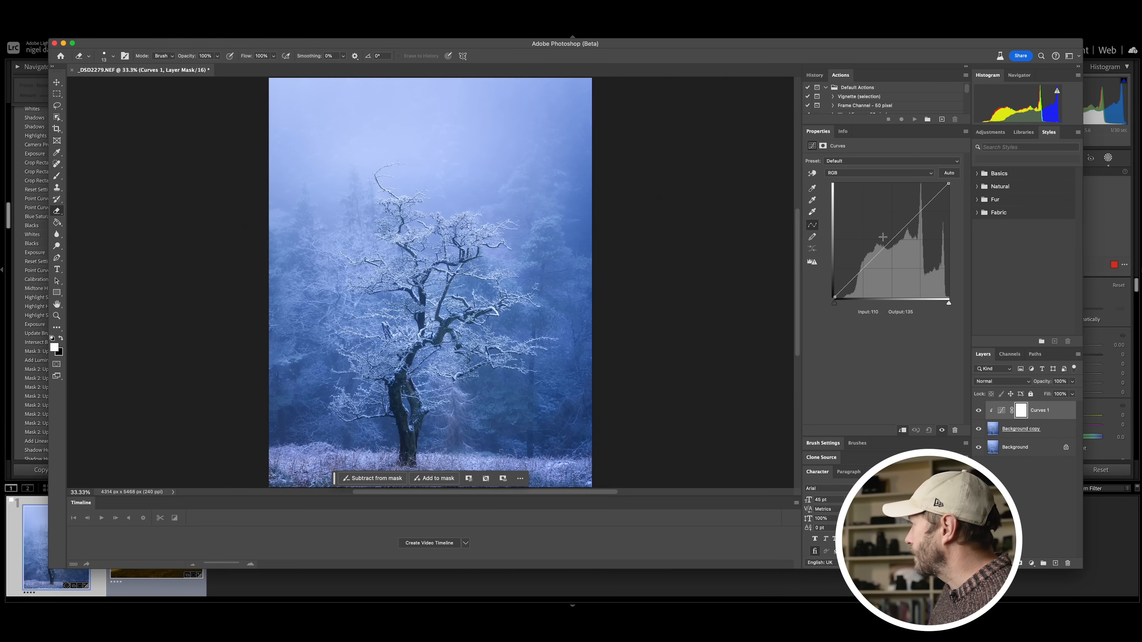
drag(859, 274, 867, 282)
drag(931, 214, 912, 214)
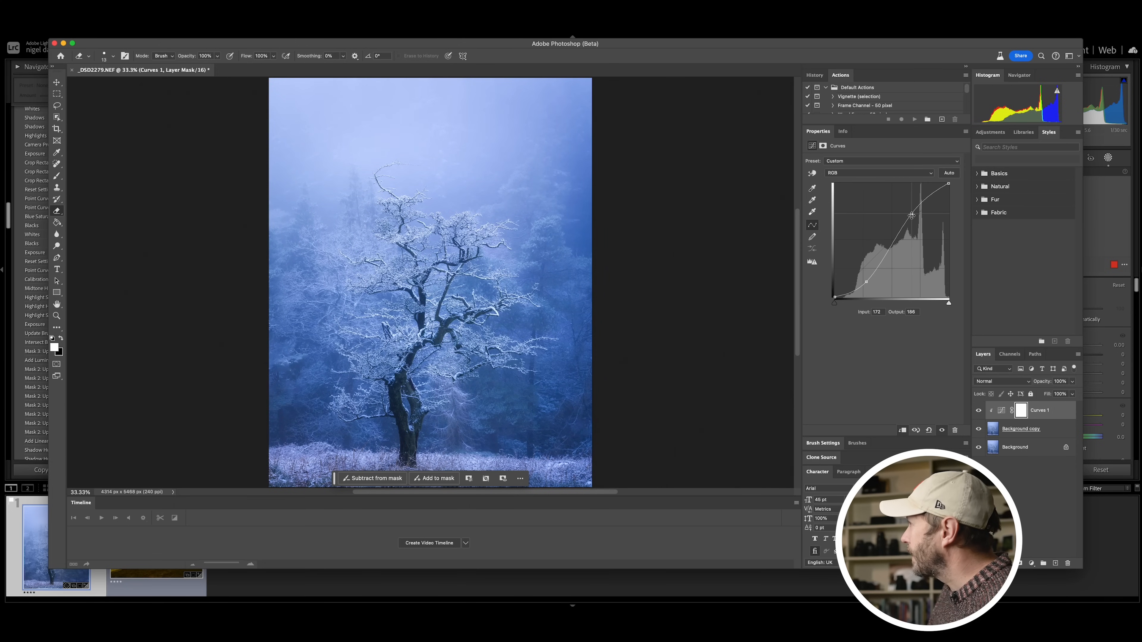
drag(867, 281, 874, 276)
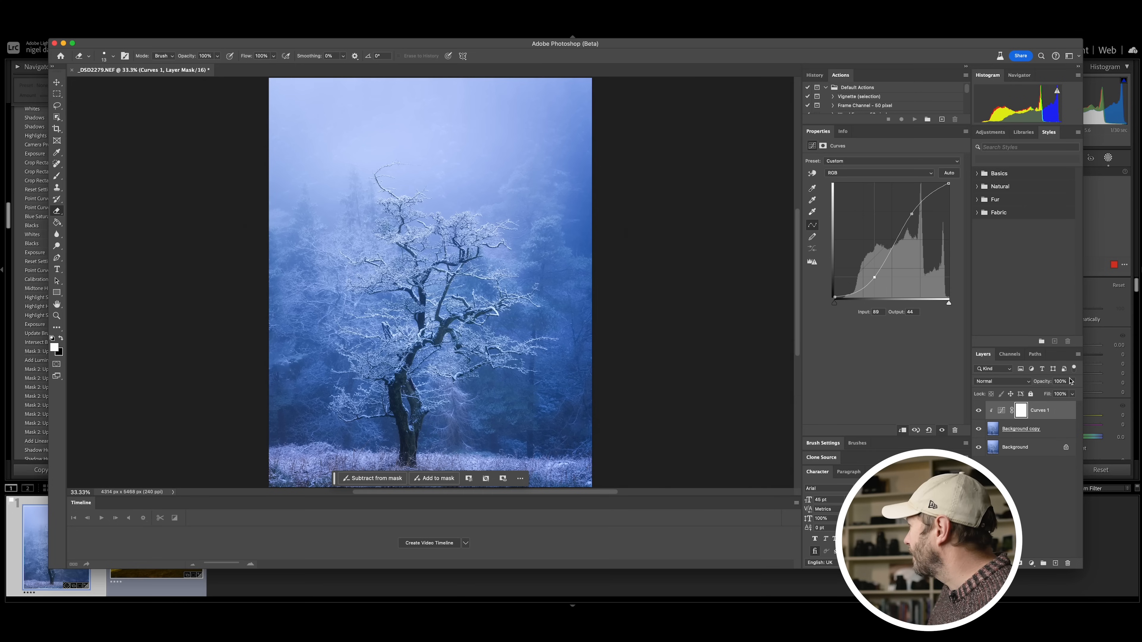
Step: Select the Background copy layer of the tree image and set its opacity to 14%
click(1052, 433)
click(1072, 381)
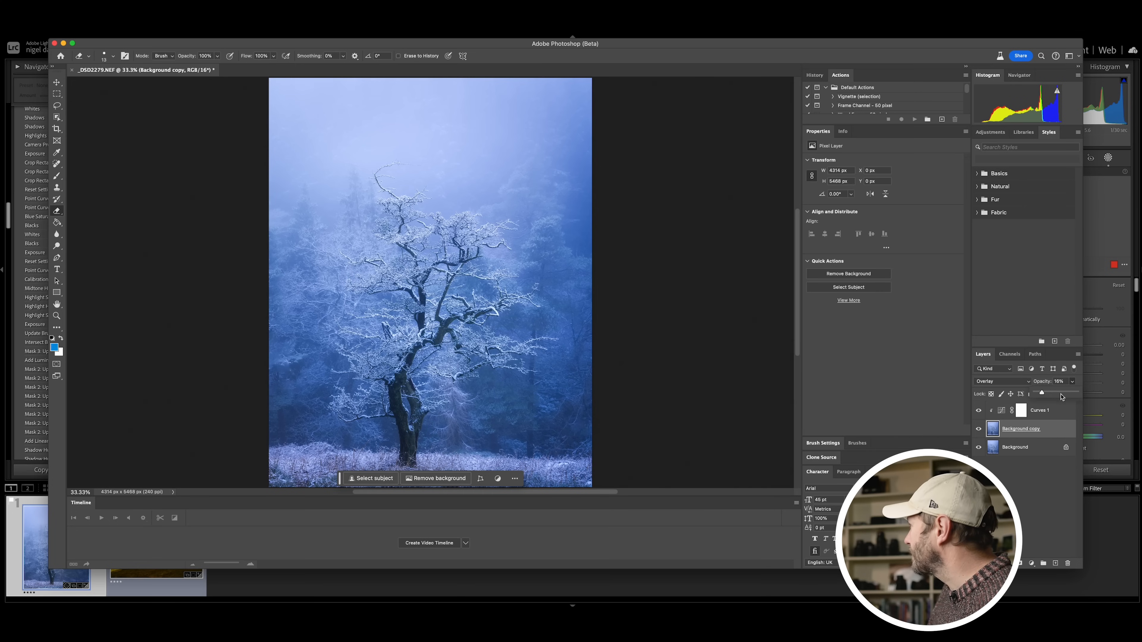
drag(1041, 395, 1042, 395)
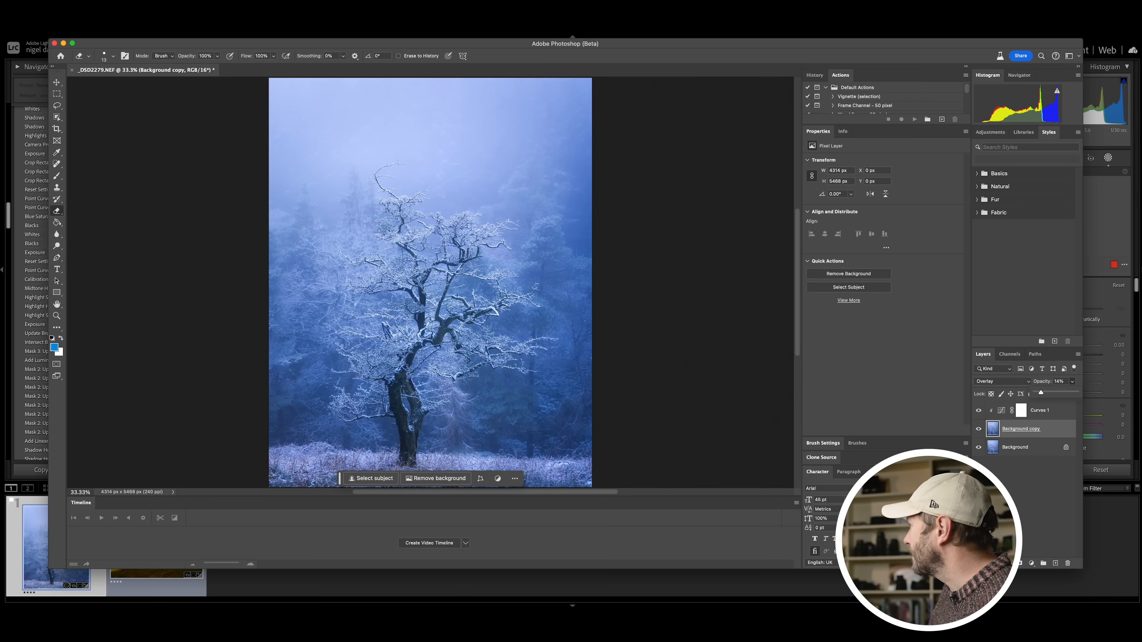
Step: Compare the tree image with the Background copy layer and its clipped Curves hidden and shown
click(979, 430)
click(979, 431)
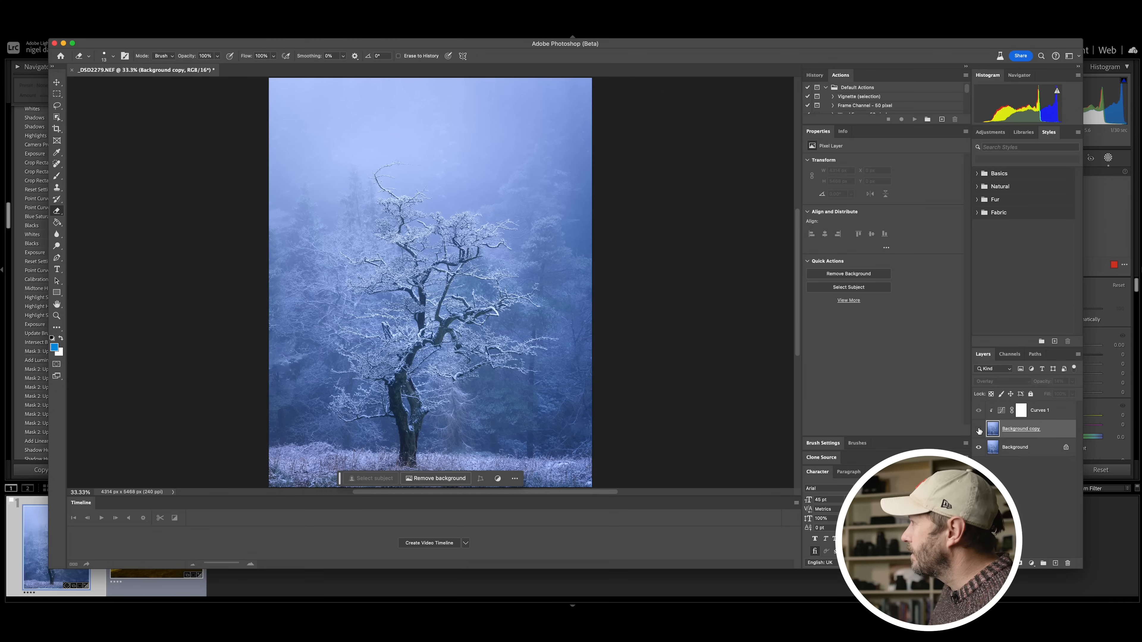
click(980, 431)
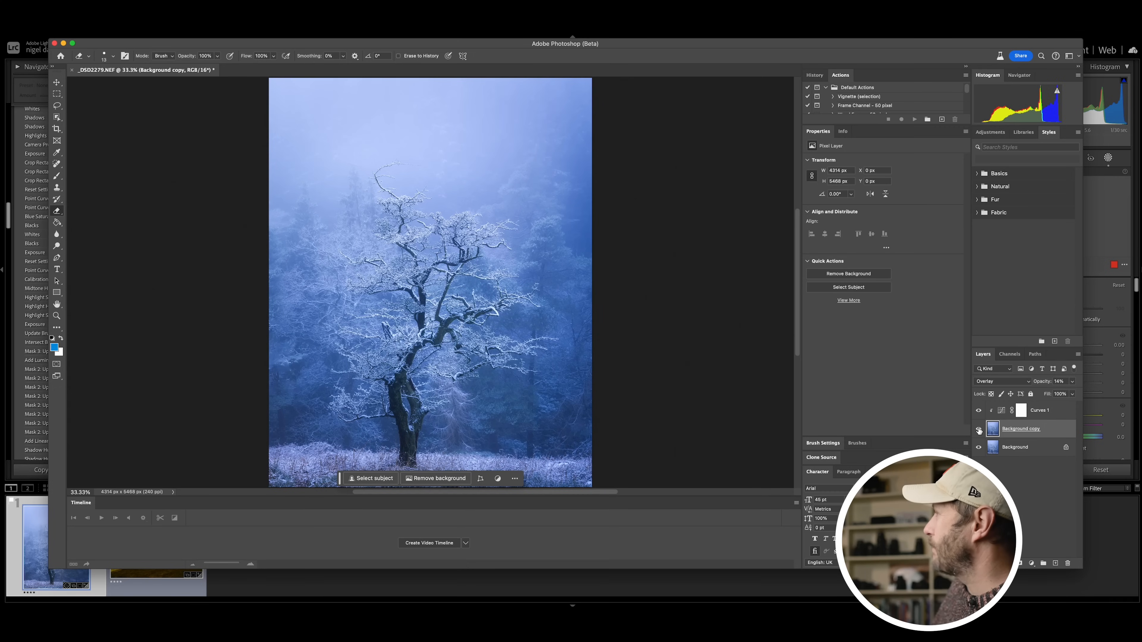
click(979, 431)
click(979, 431)
click(979, 431)
click(979, 431)
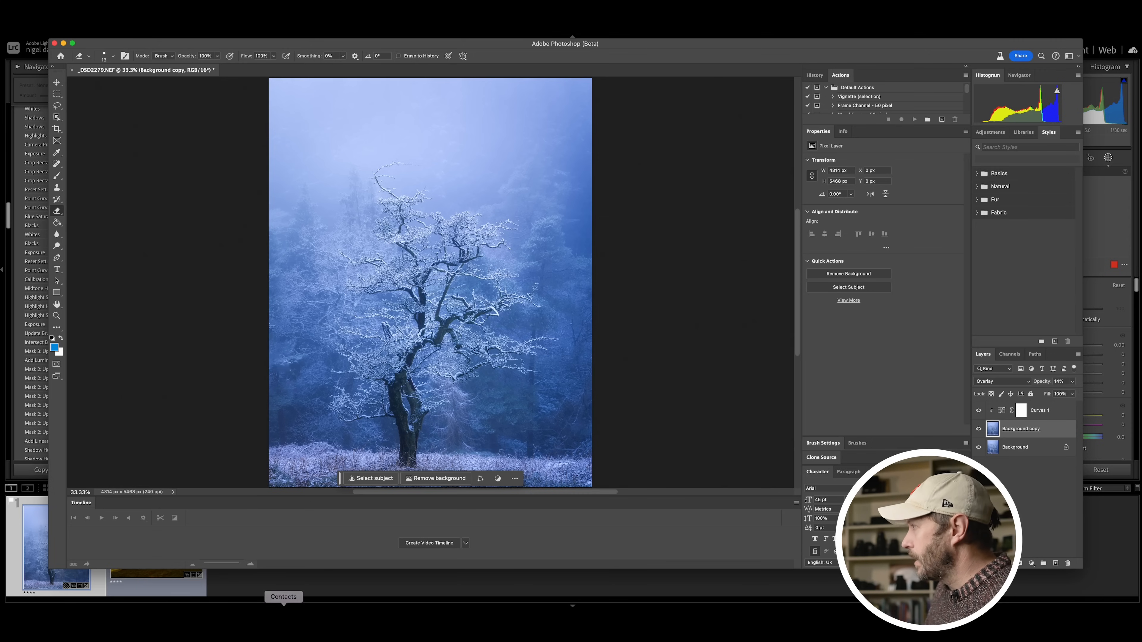
Step: Switch back to Lightroom Classic and open the coastal sea stack photo for editing in Photoshop (Beta)
click(593, 610)
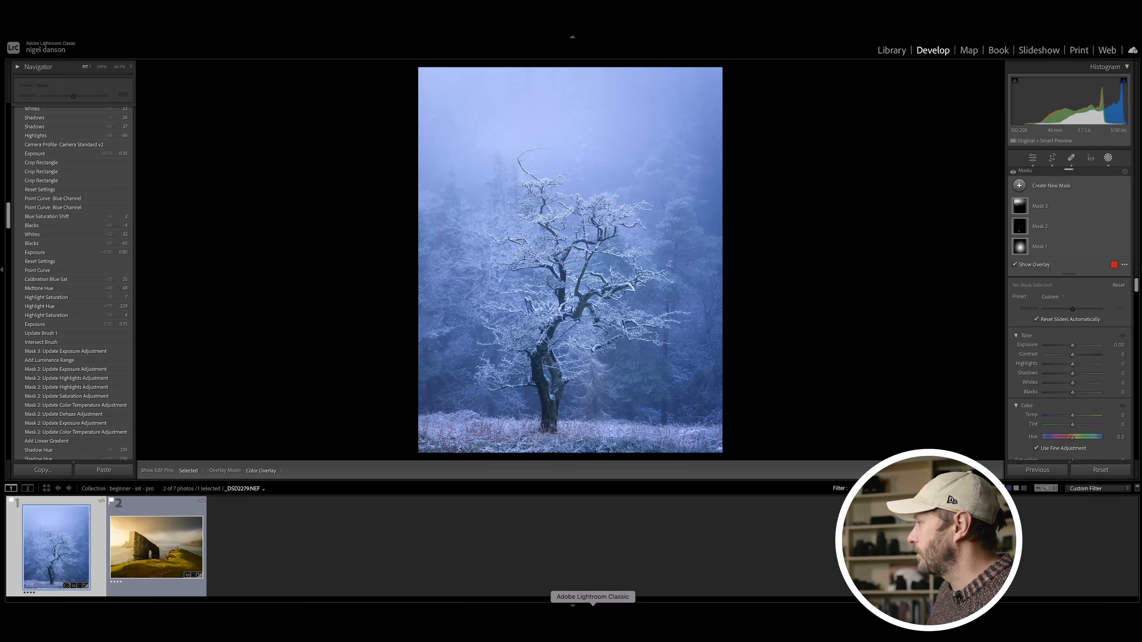
right_click(165, 542)
mouse_move(230, 379)
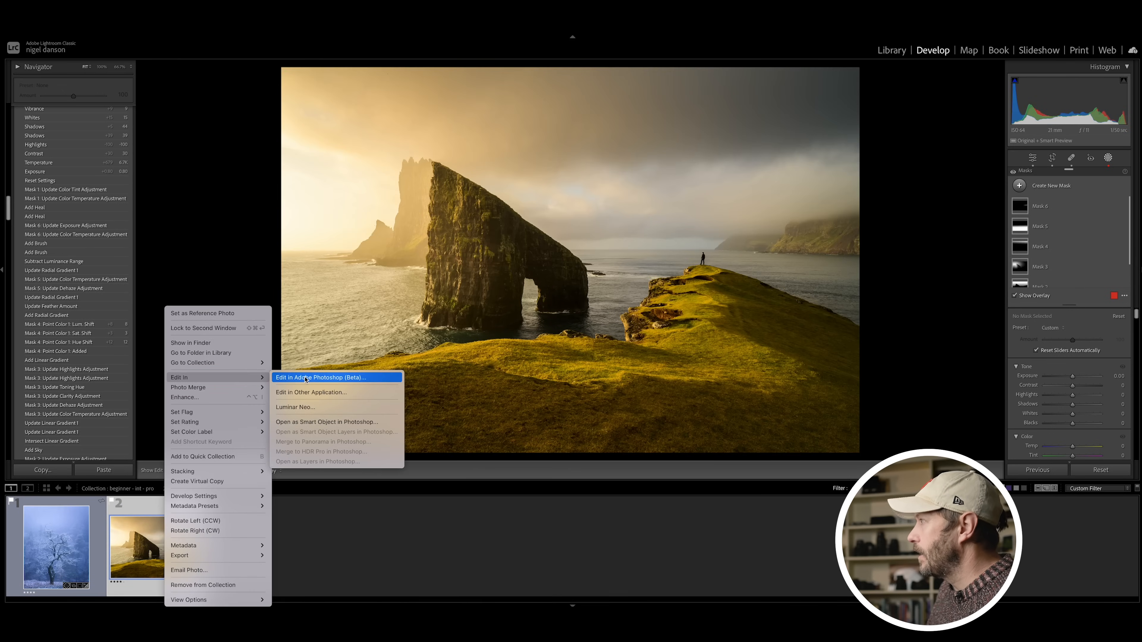
click(315, 377)
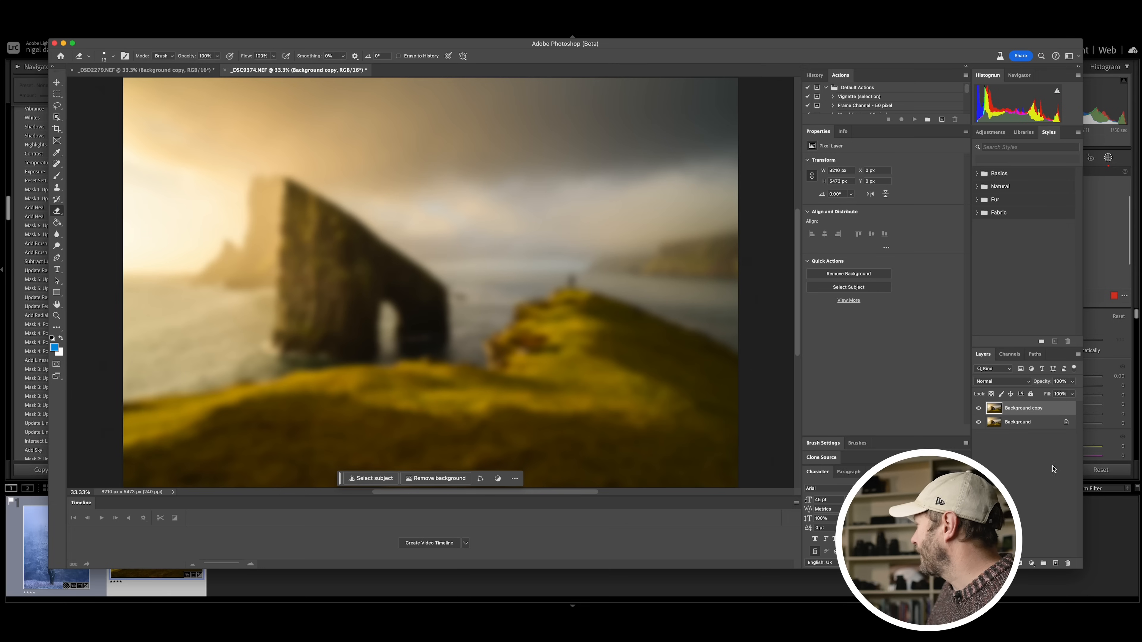
Step: Set the blurred Background copy of the sea stack image to 20% opacity with the Screen blend mode
click(1072, 382)
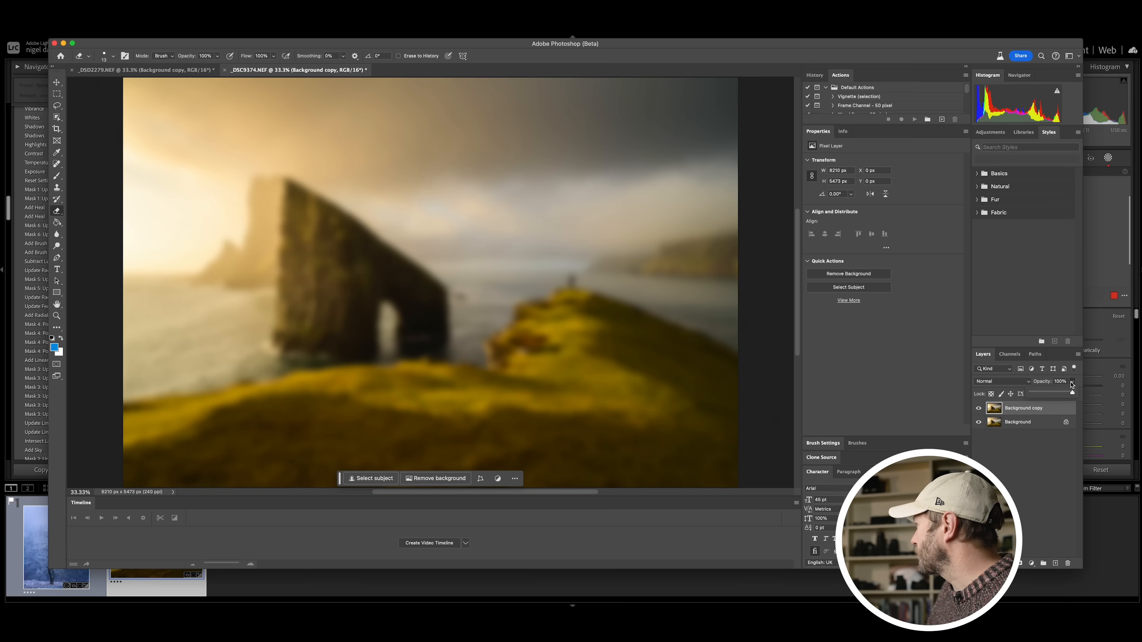
click(1042, 393)
click(1007, 381)
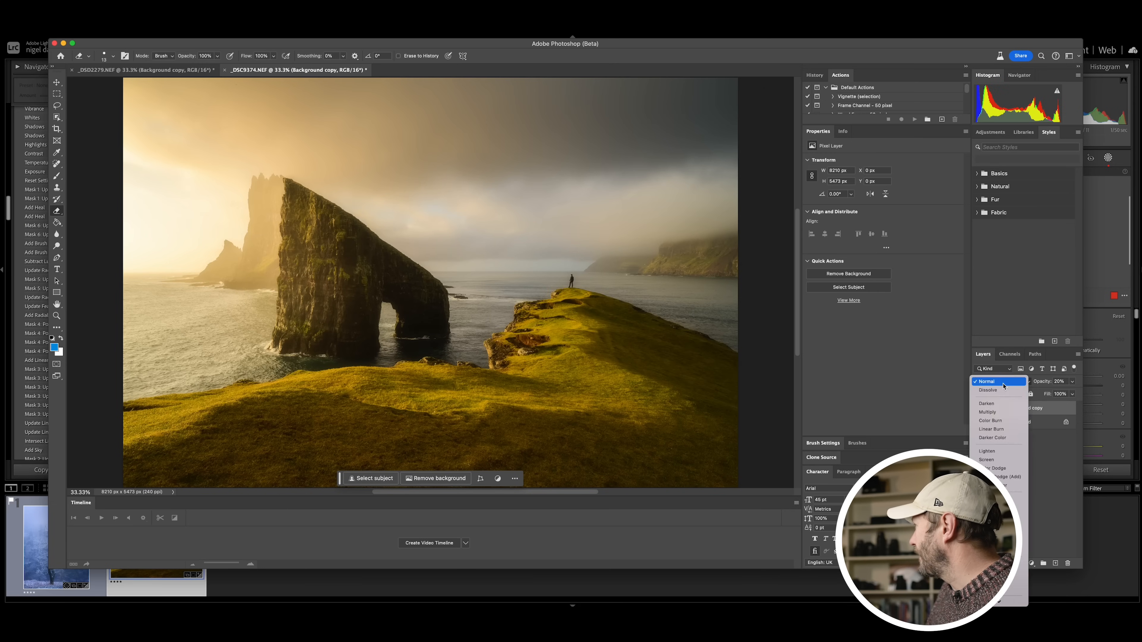
click(997, 460)
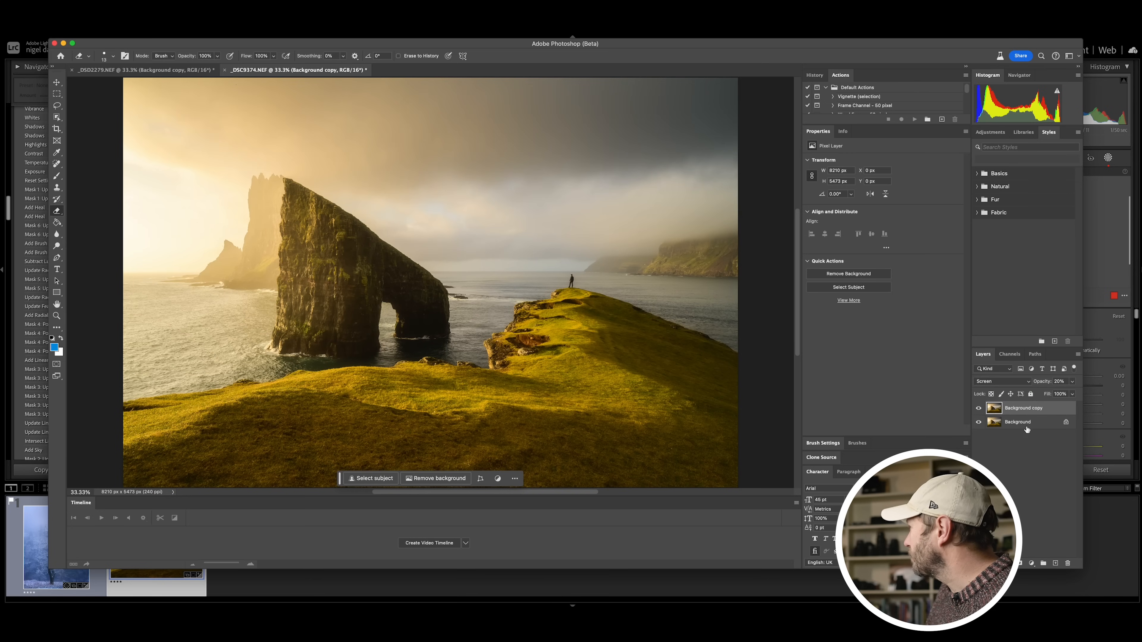
Step: Add a Curves adjustment, raise its highlights point to about input 173, output 224, and clip it to the Background copy
click(1032, 564)
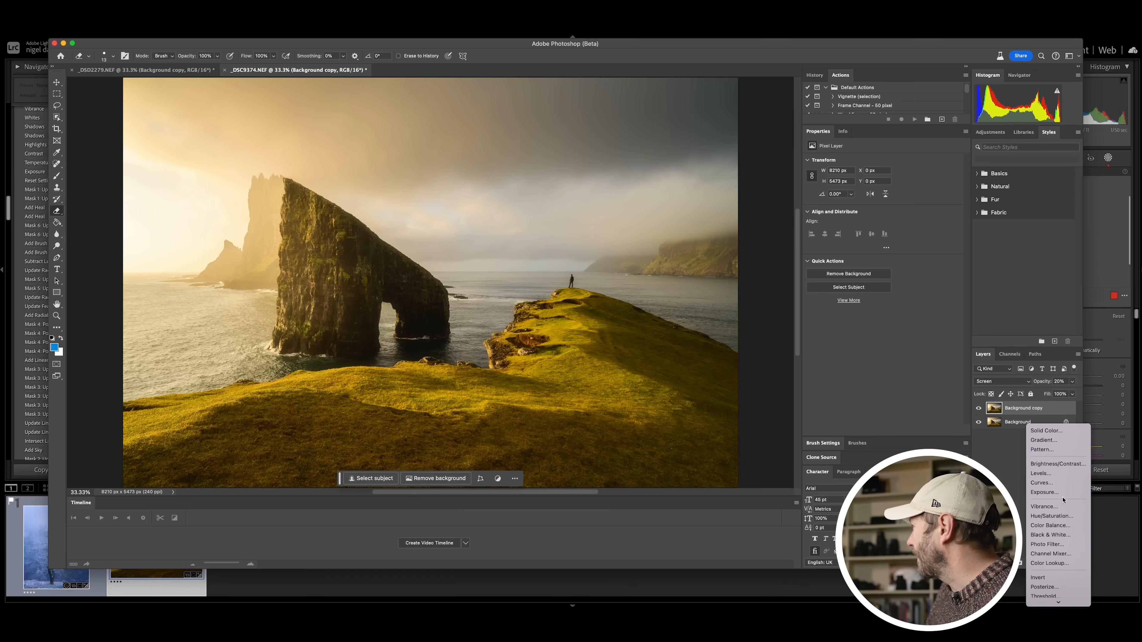
click(1052, 483)
click(923, 204)
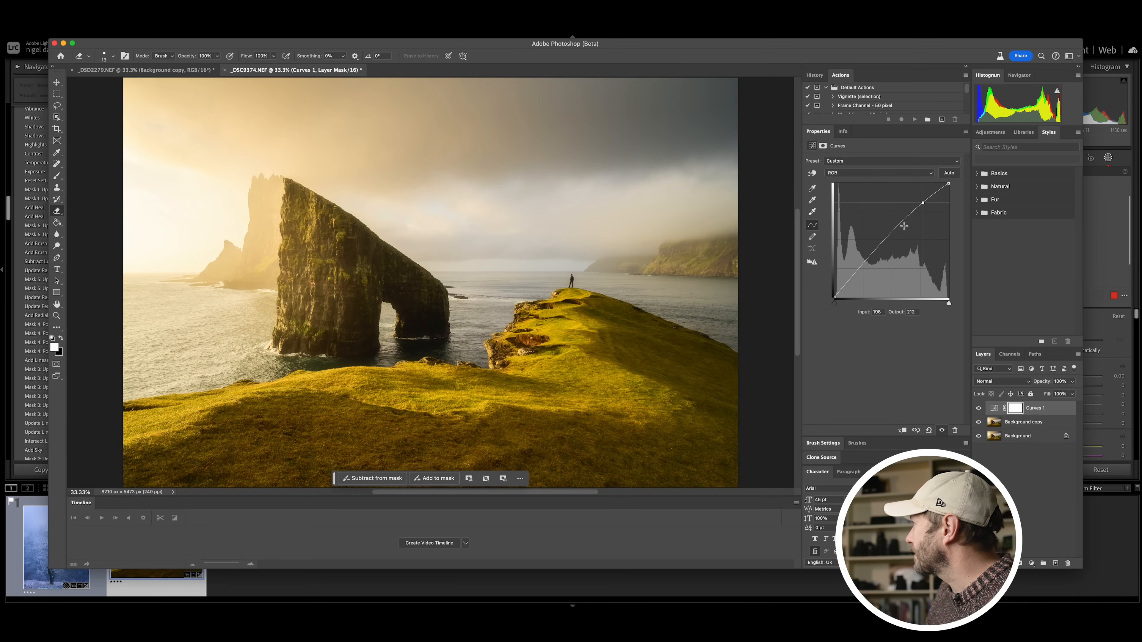
drag(922, 201, 911, 197)
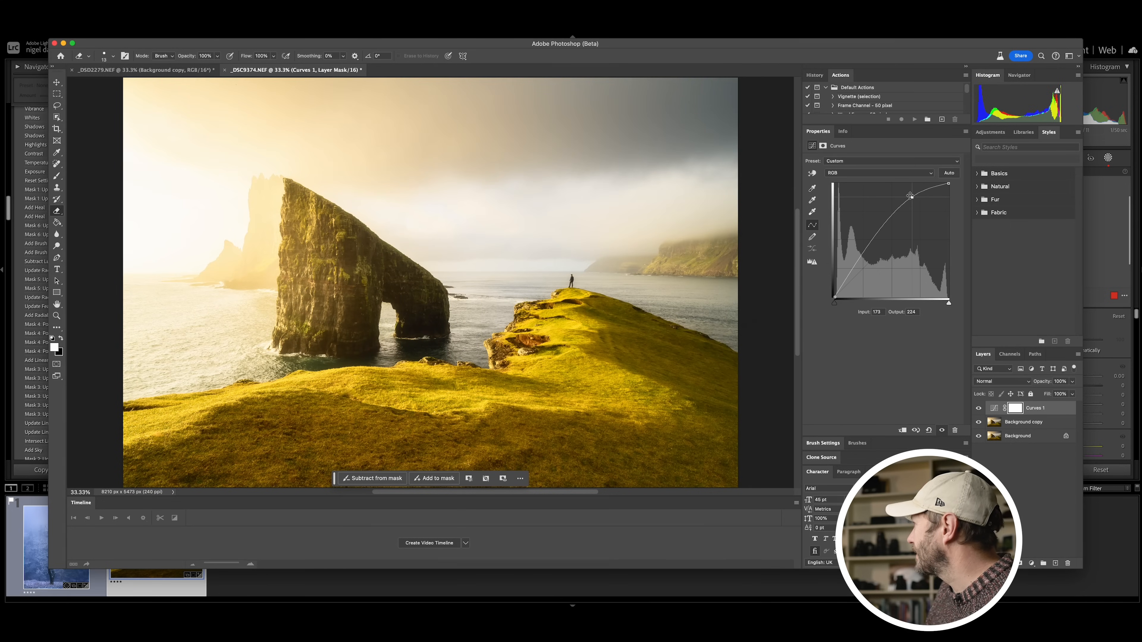
alt+click(1001, 415)
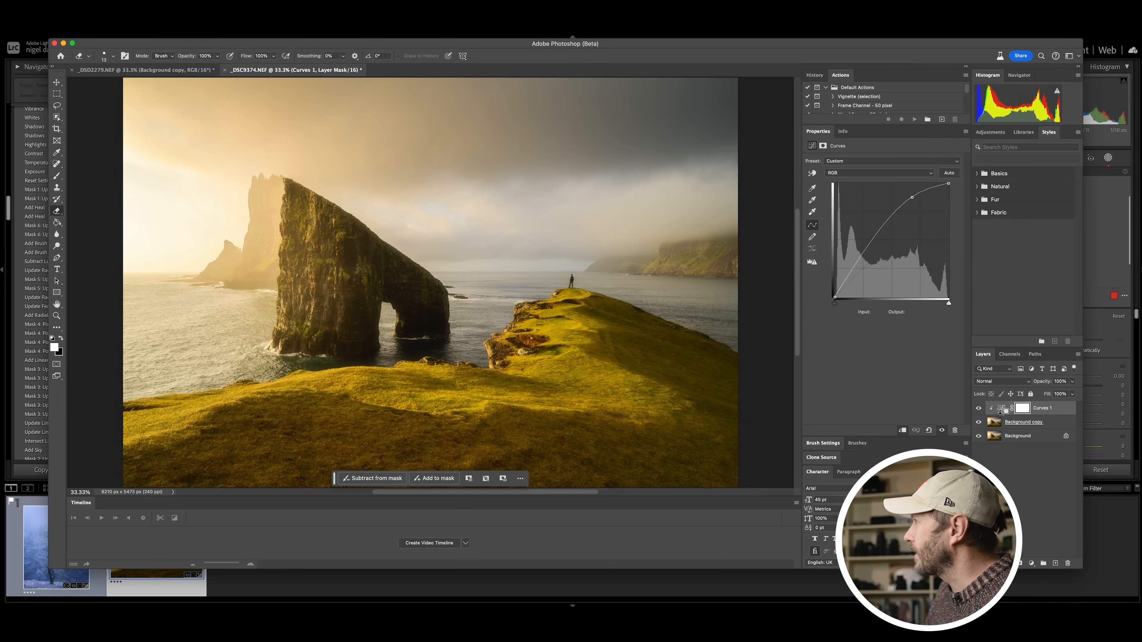
Step: Compare the sea stack image with the Background copy hidden and shown, and fine-tune that layer's opacity
click(979, 422)
click(978, 423)
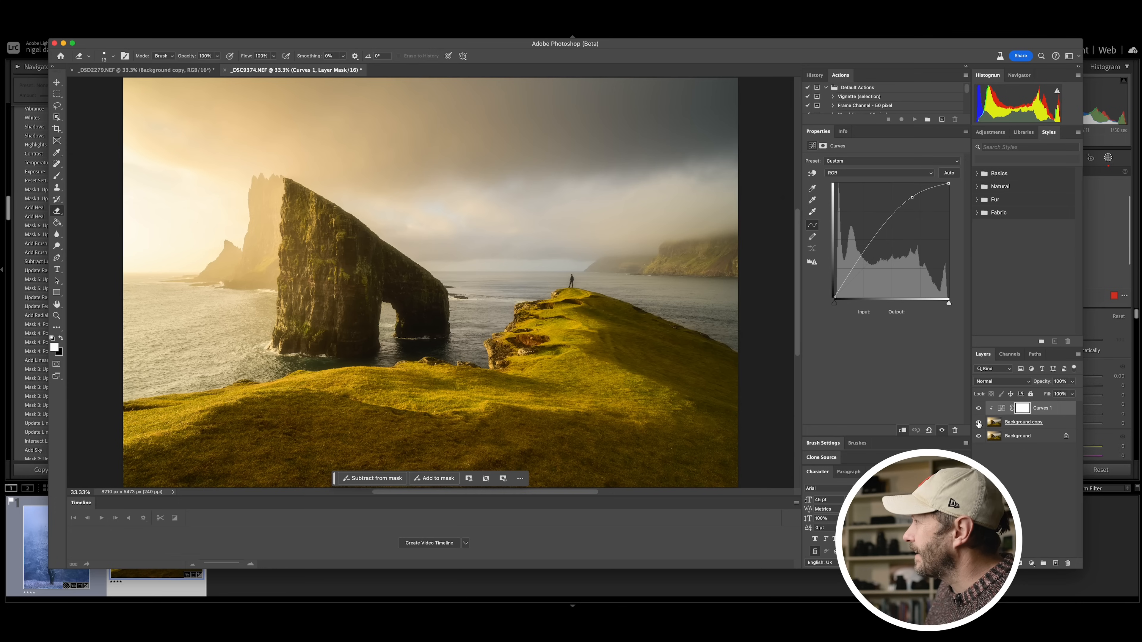
click(979, 423)
click(979, 423)
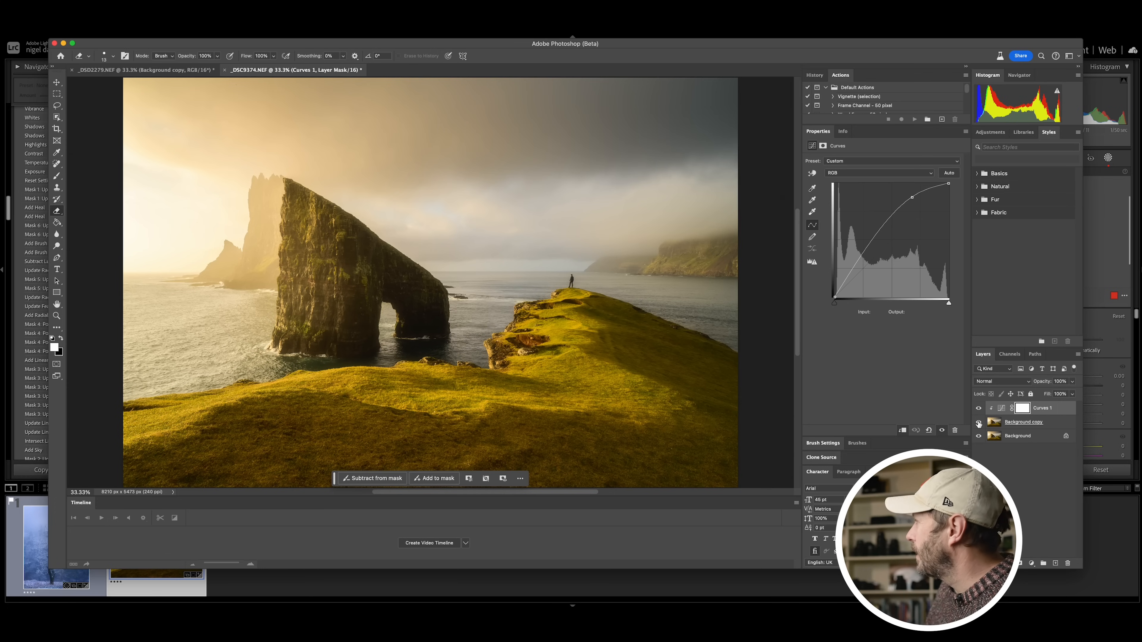
click(979, 423)
click(979, 423)
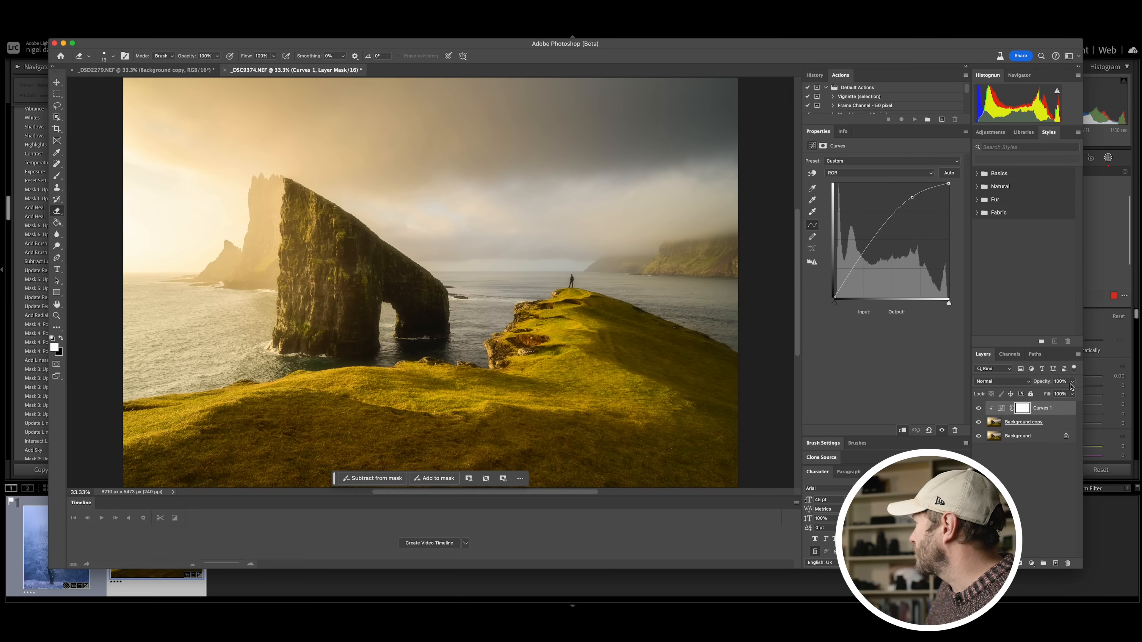
click(1058, 425)
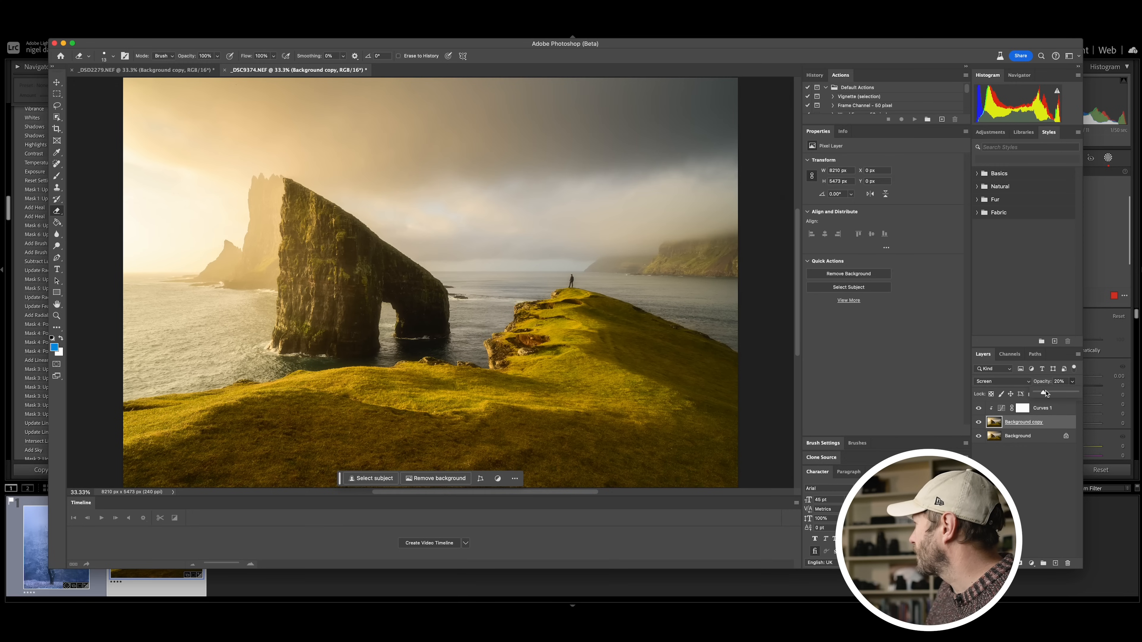
drag(1040, 394, 1041, 395)
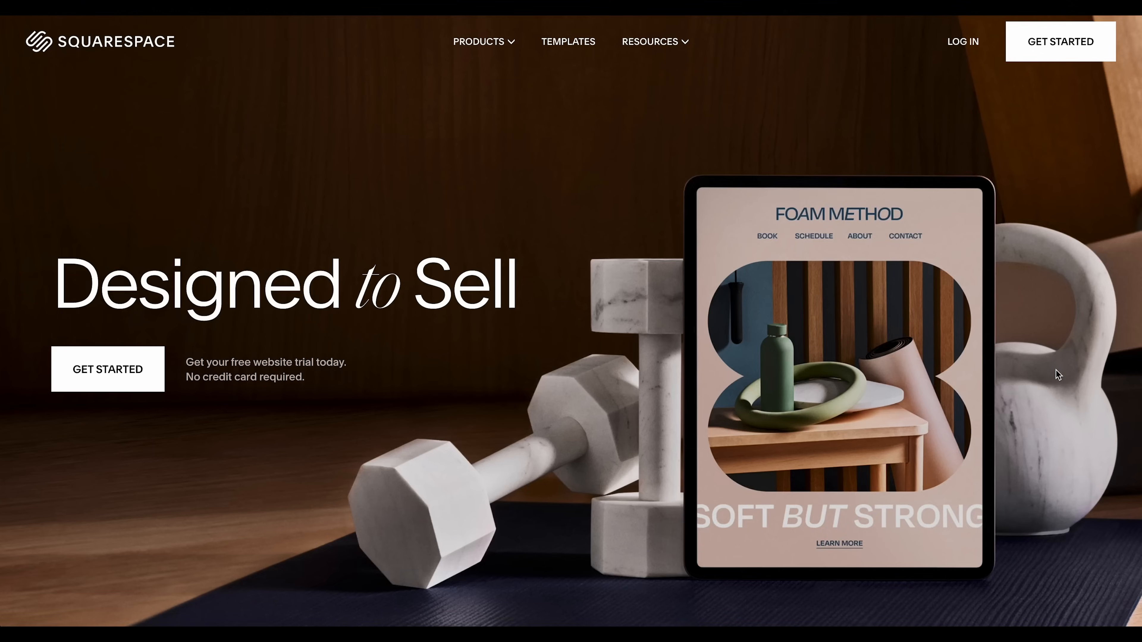
Step: Browse the Squarespace template gallery and the landscape photos on the photographer's website home page
scroll(1057, 372, down, 10)
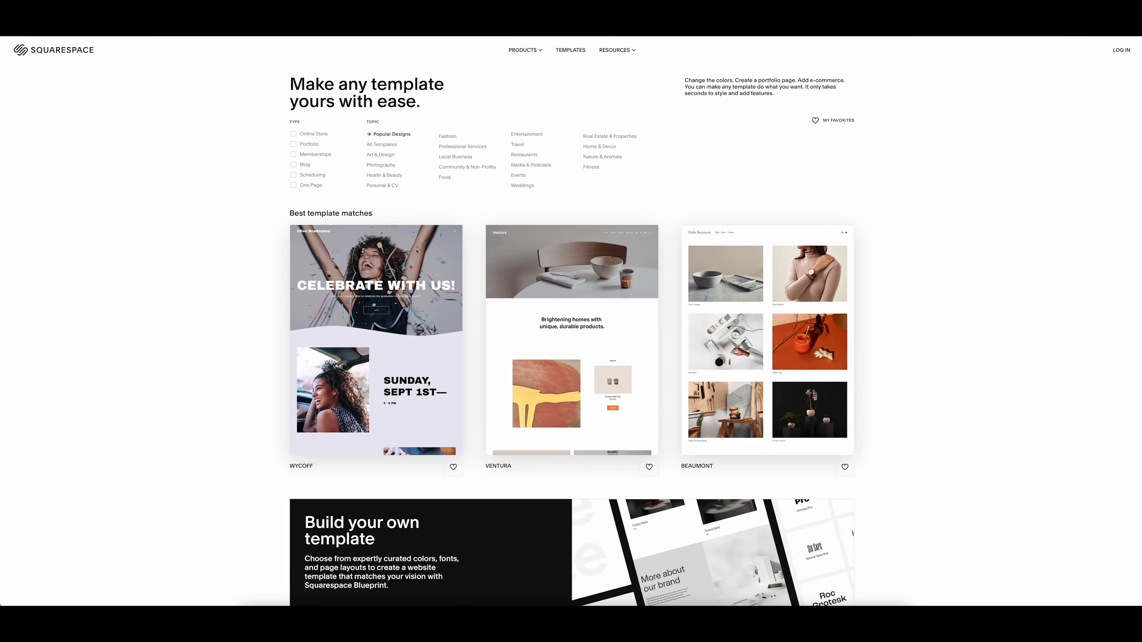
scroll(571, 322, down, 5)
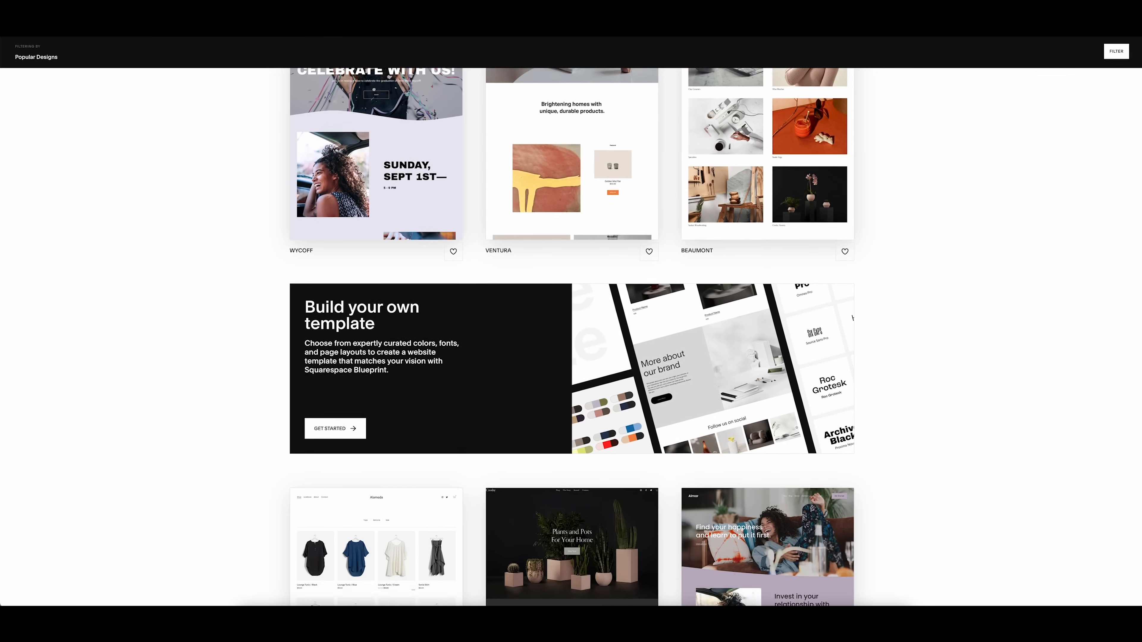
scroll(1139, 172, down, 5)
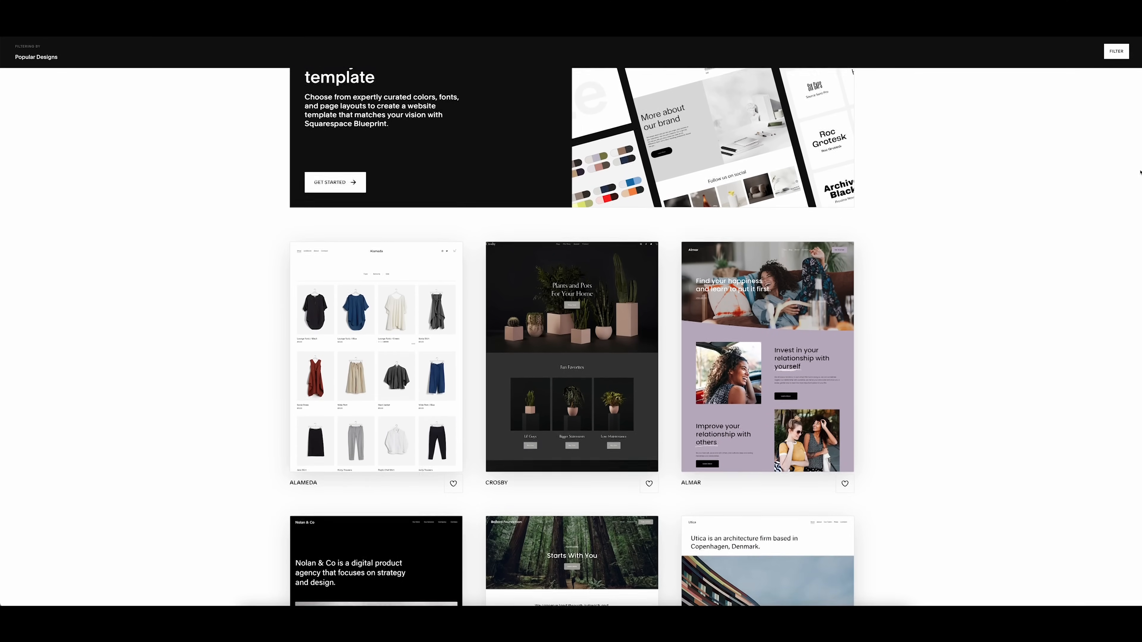
scroll(1140, 172, down, 3)
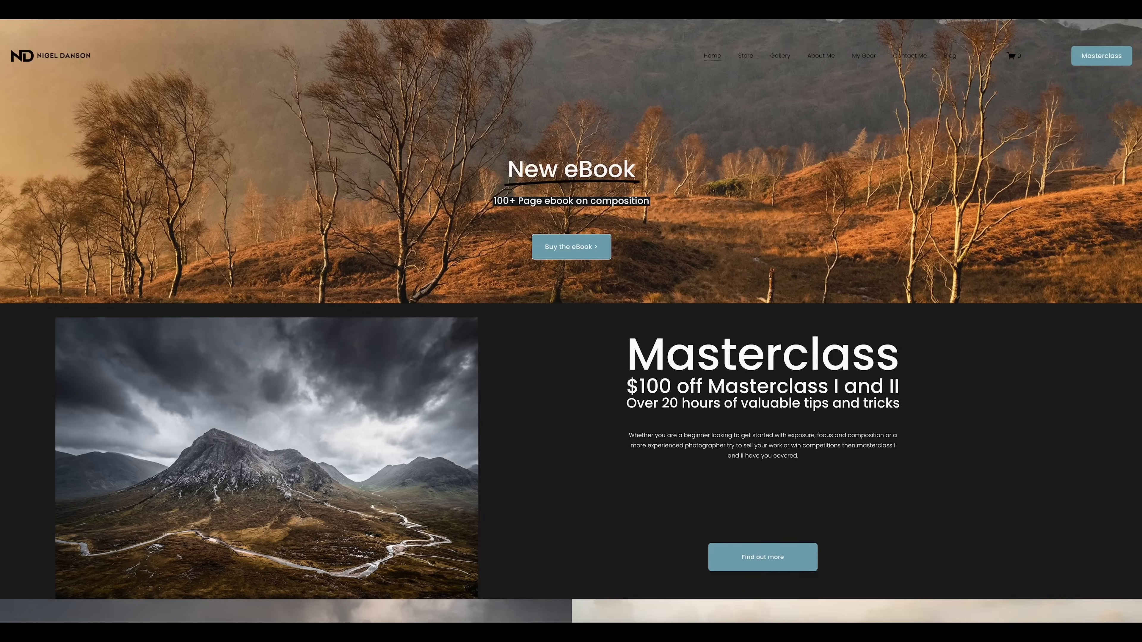
scroll(571, 320, down, 6)
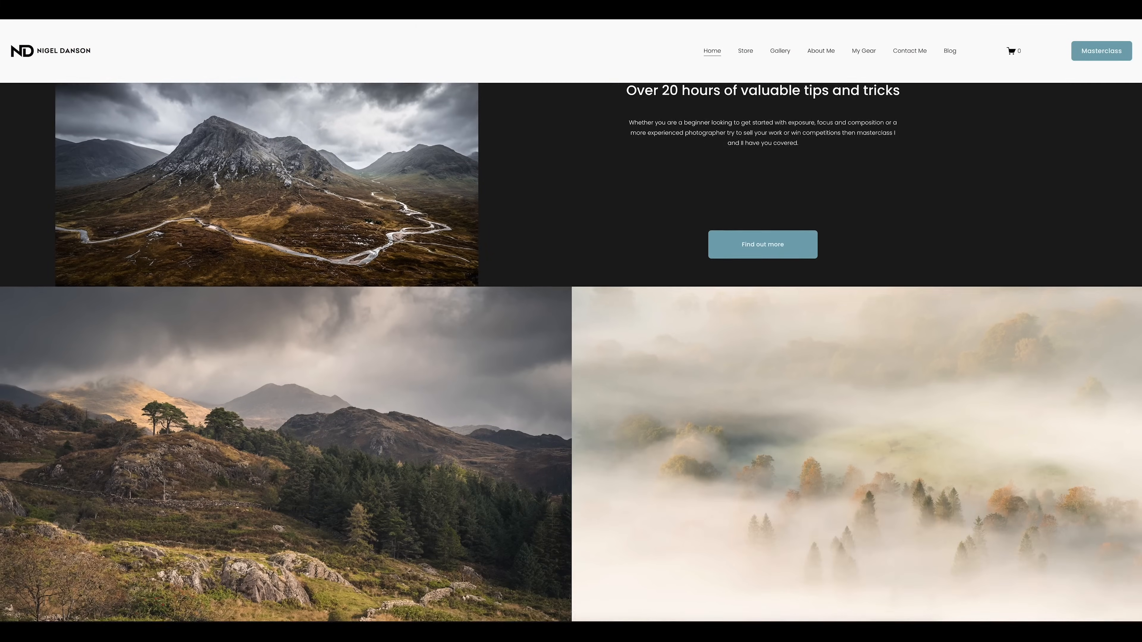
scroll(571, 321, down, 6)
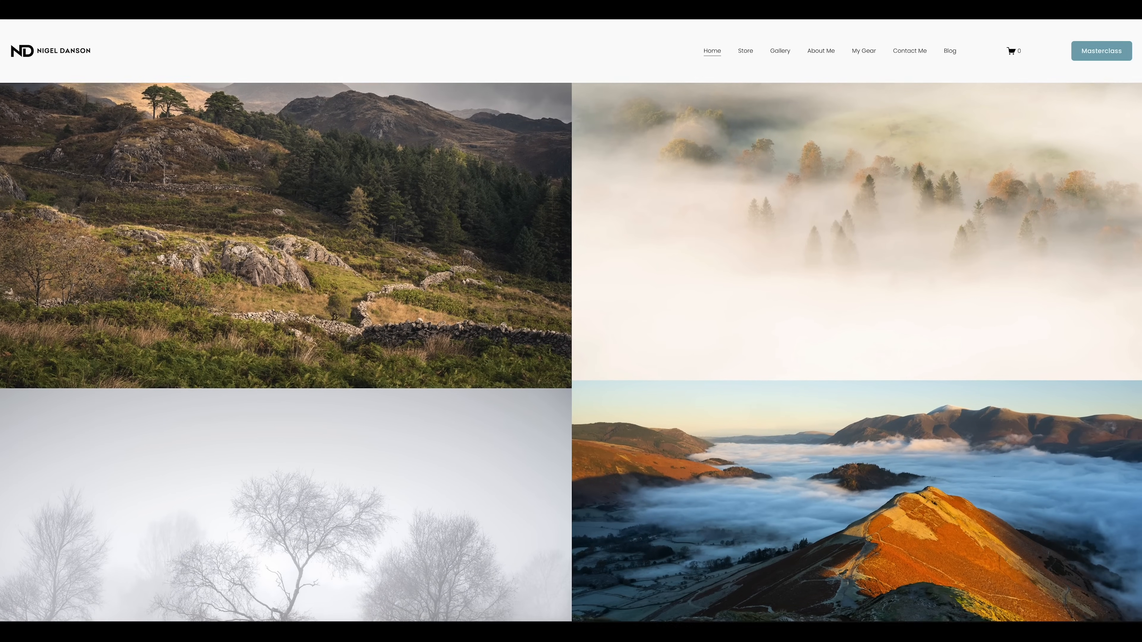
scroll(571, 321, down, 6)
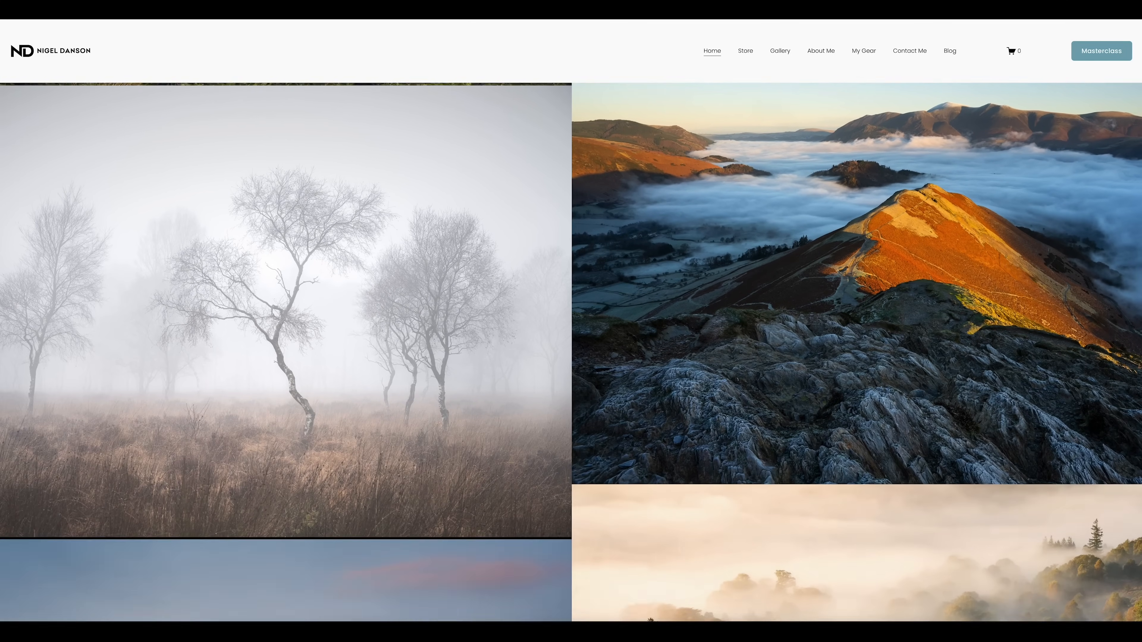
scroll(571, 321, down, 4)
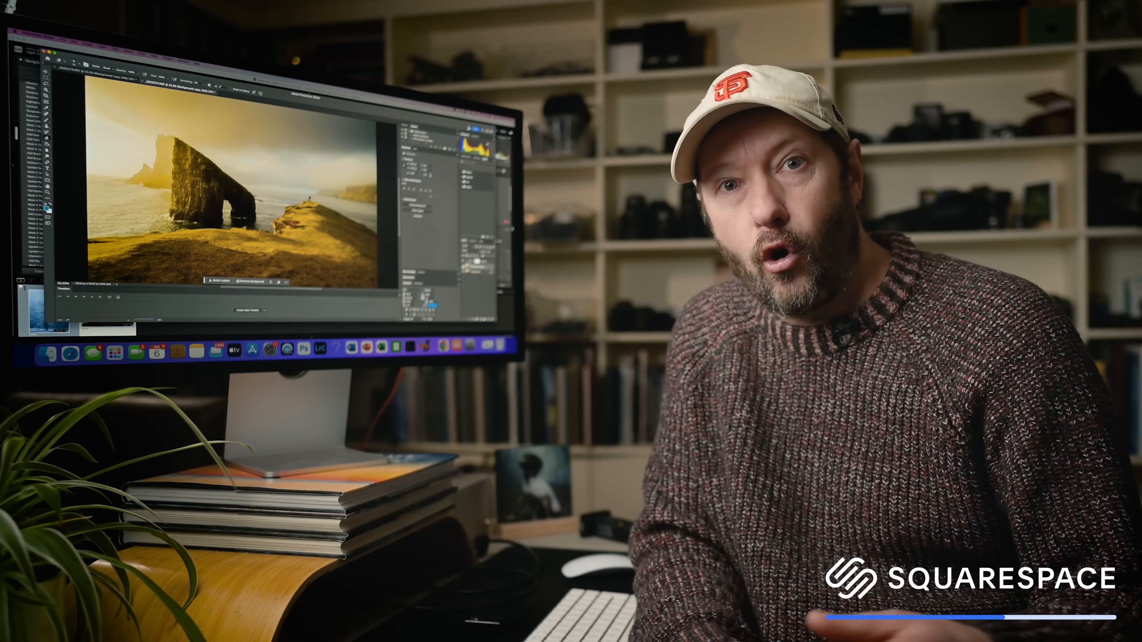